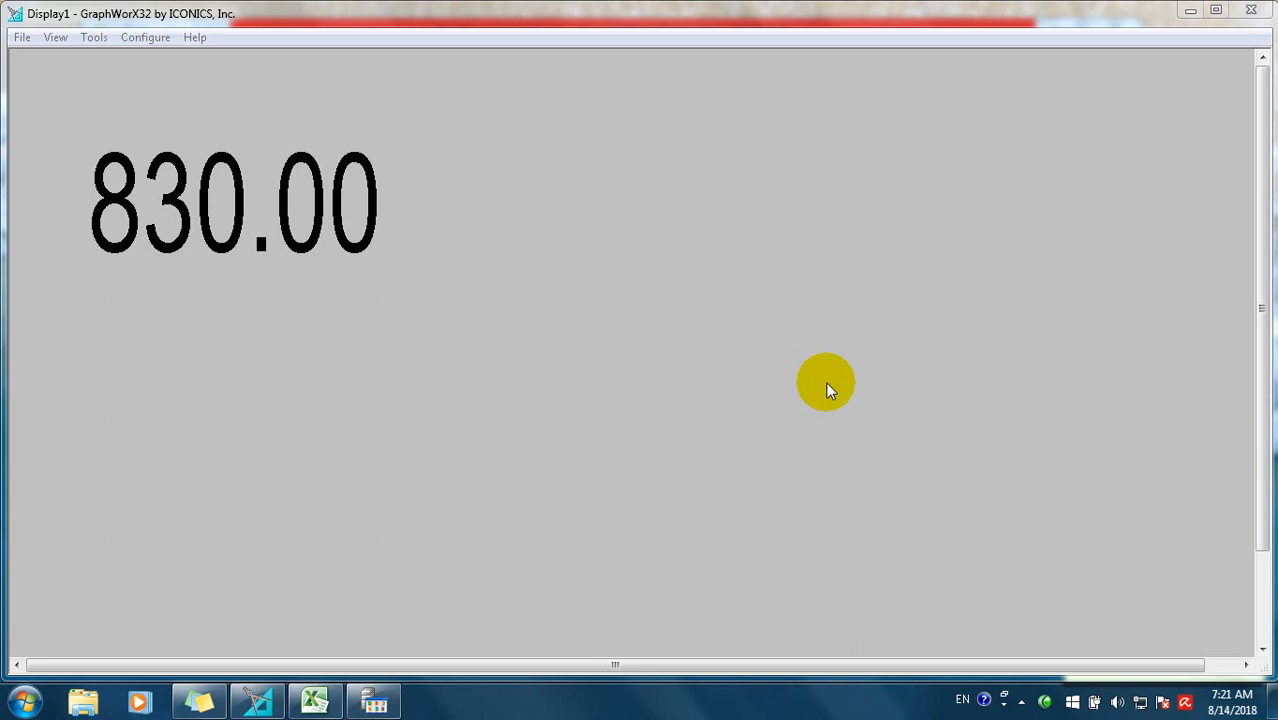
Step: Switch the display to configuration mode and place a new process point below the existing one
mouse_move(159, 221)
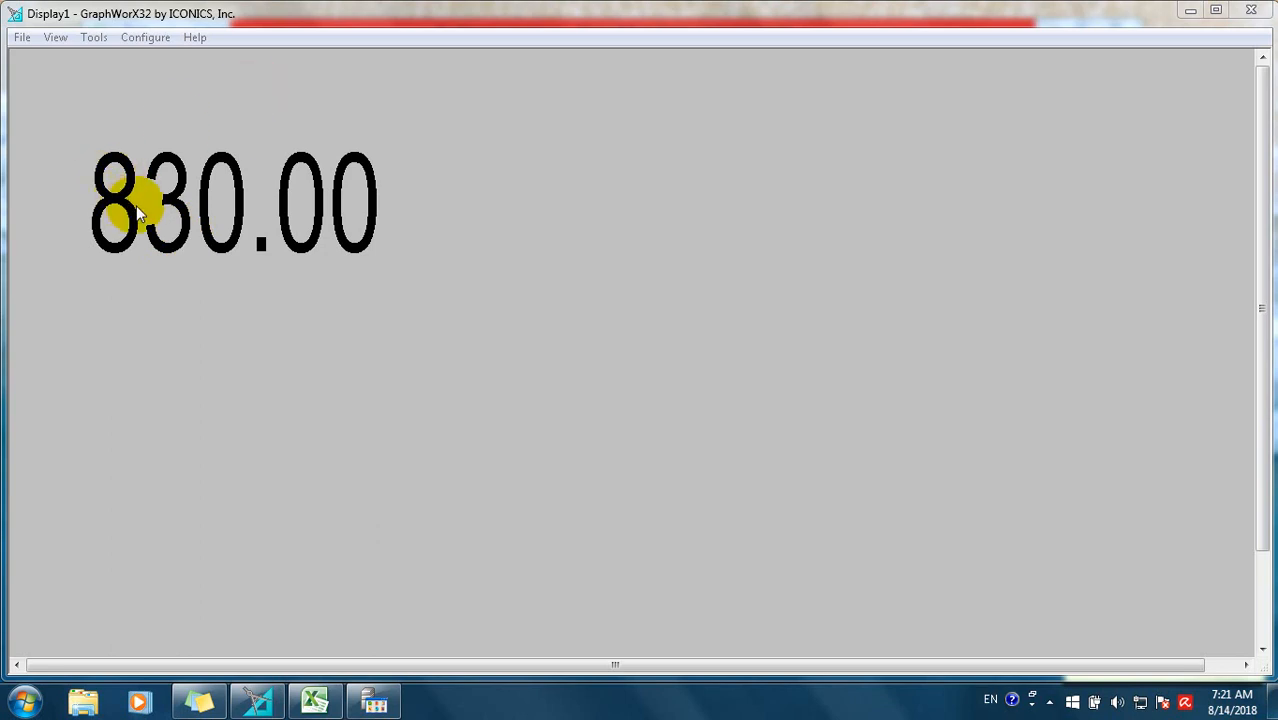
click(144, 36)
click(333, 412)
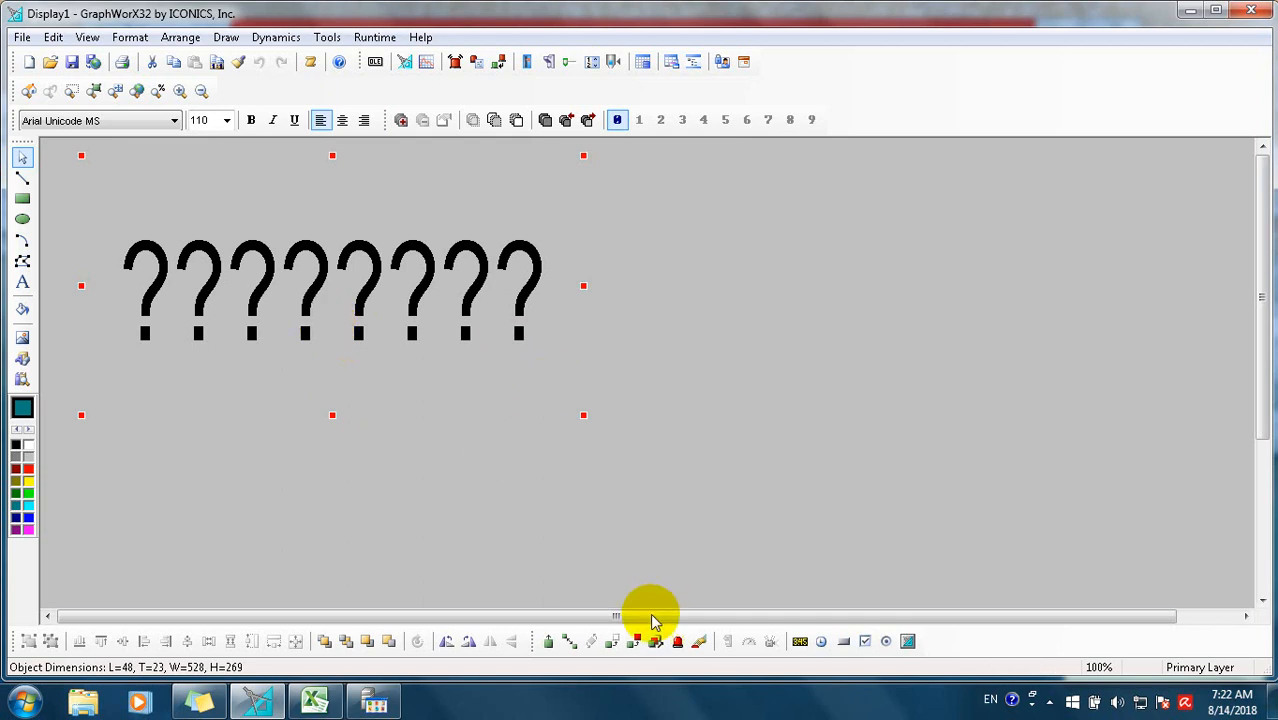
click(799, 641)
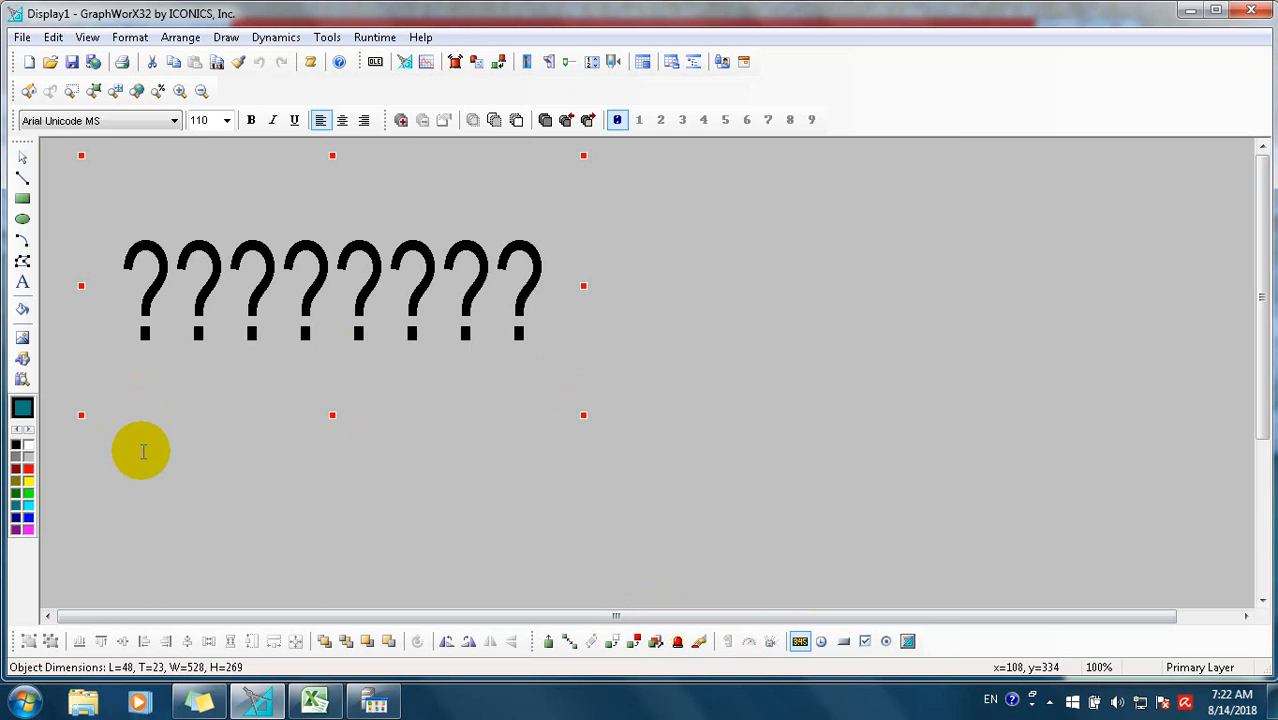
click(142, 451)
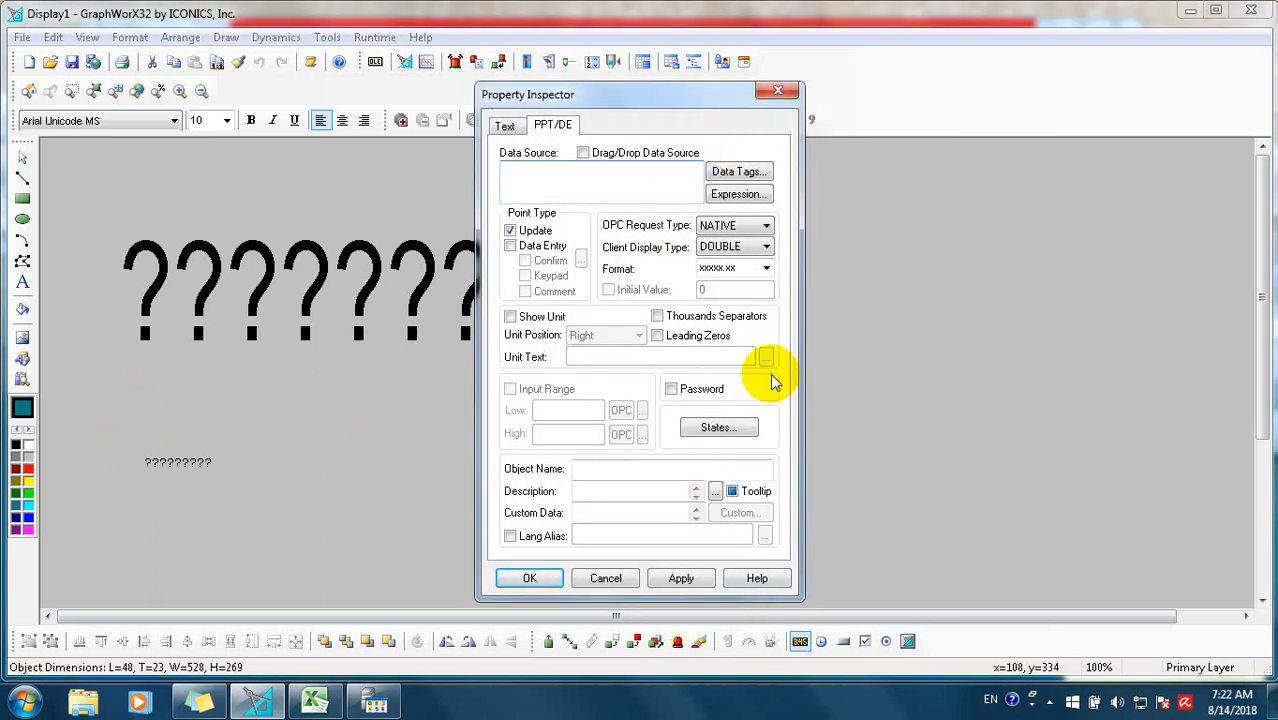
Step: Select the myTg expression in the UDM data tags and copy its full text exp:myTg("hr","mn","nph")
click(757, 172)
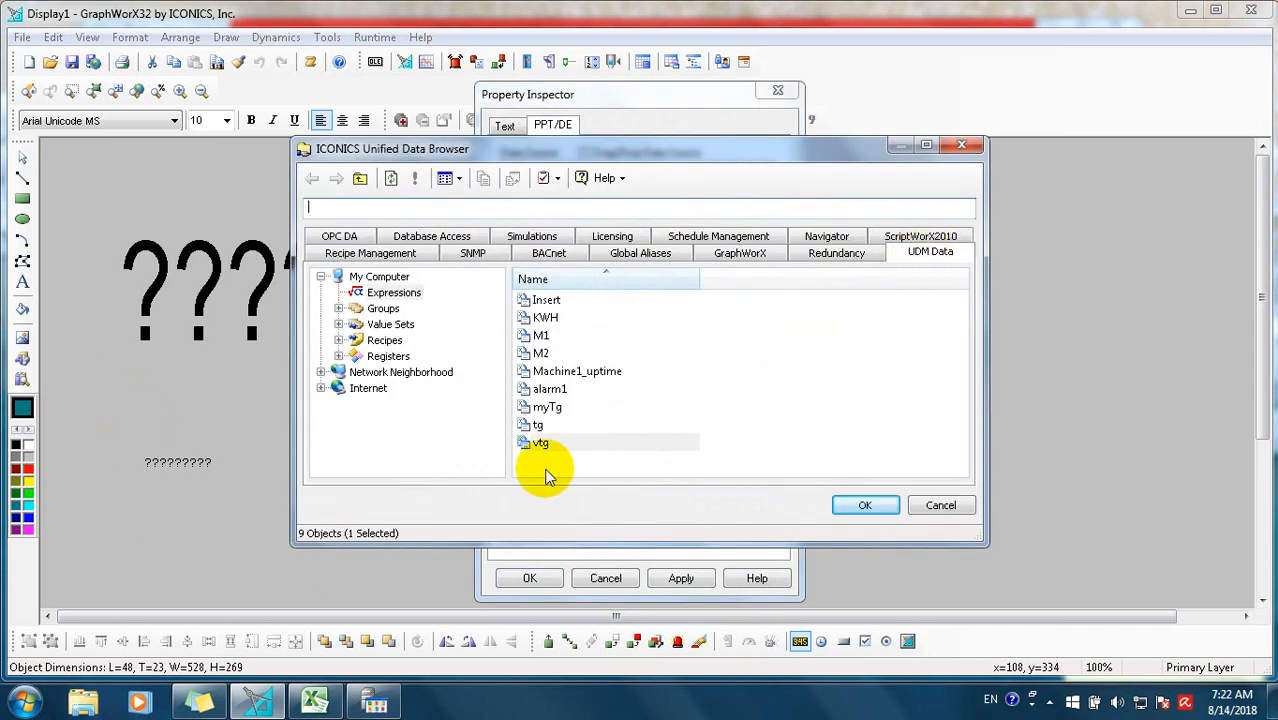
click(549, 407)
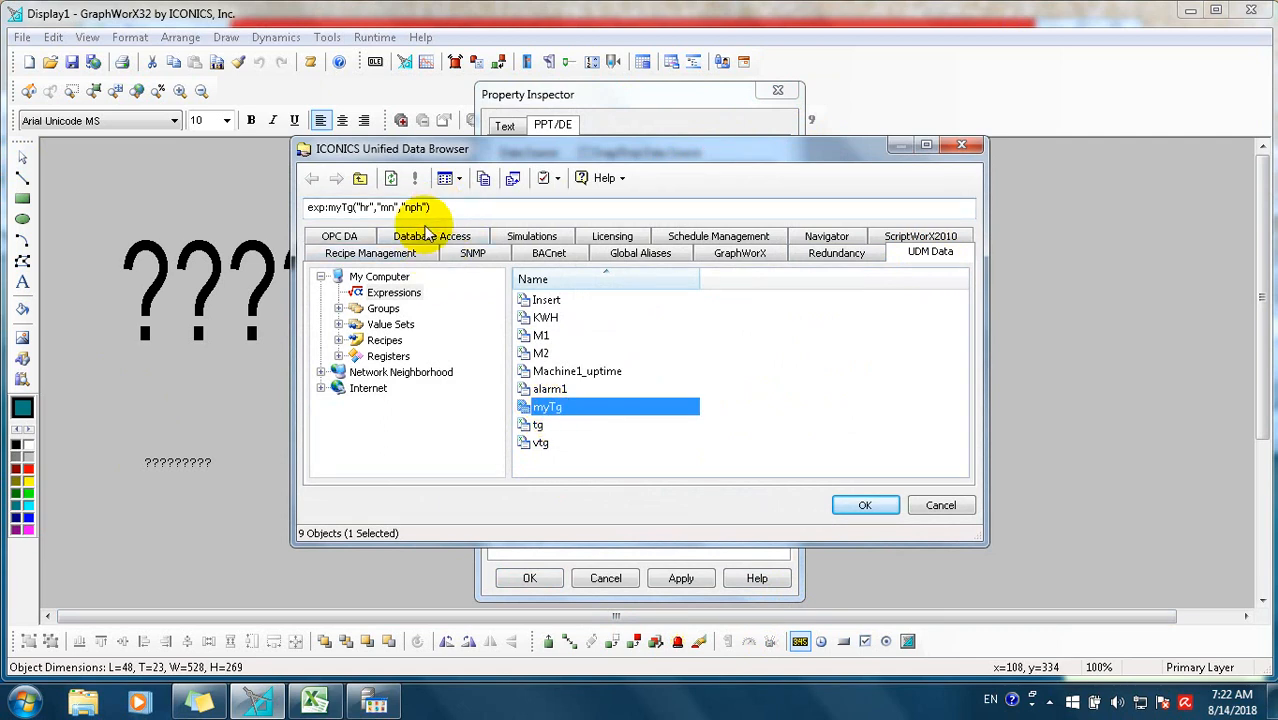
double_click(368, 207)
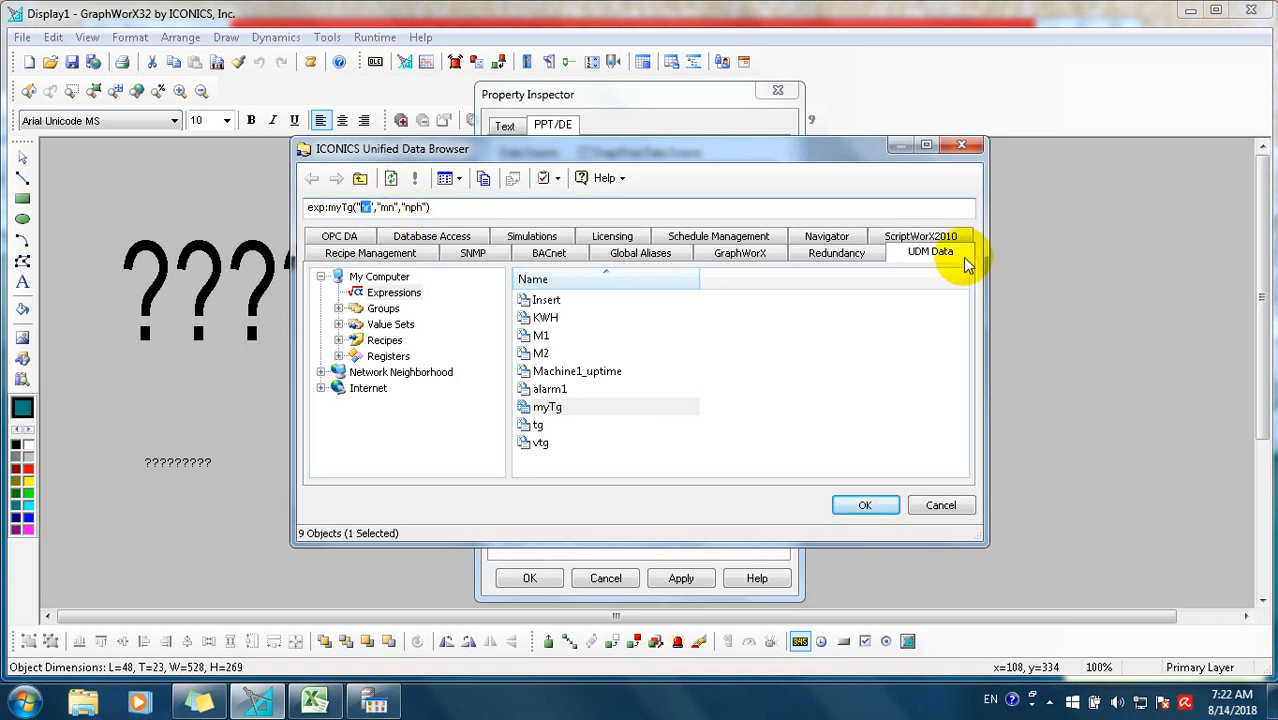
drag(433, 196, 205, 185)
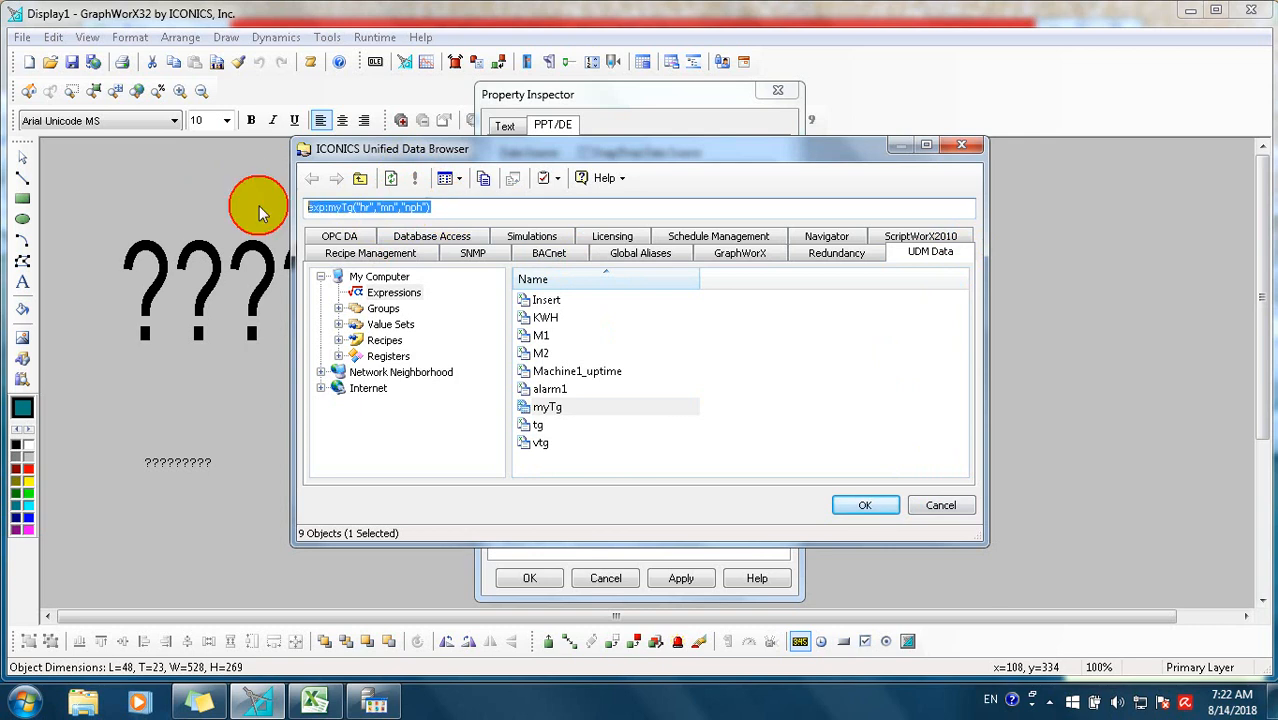
right_click(326, 206)
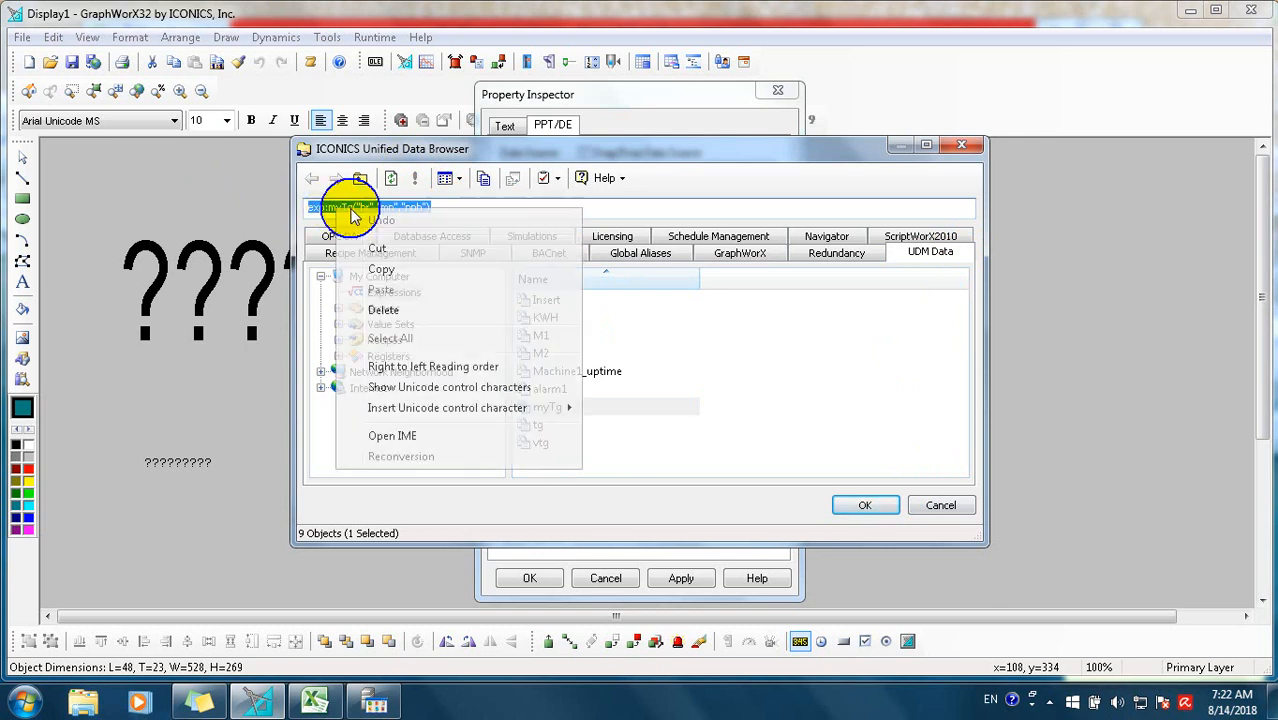
click(385, 268)
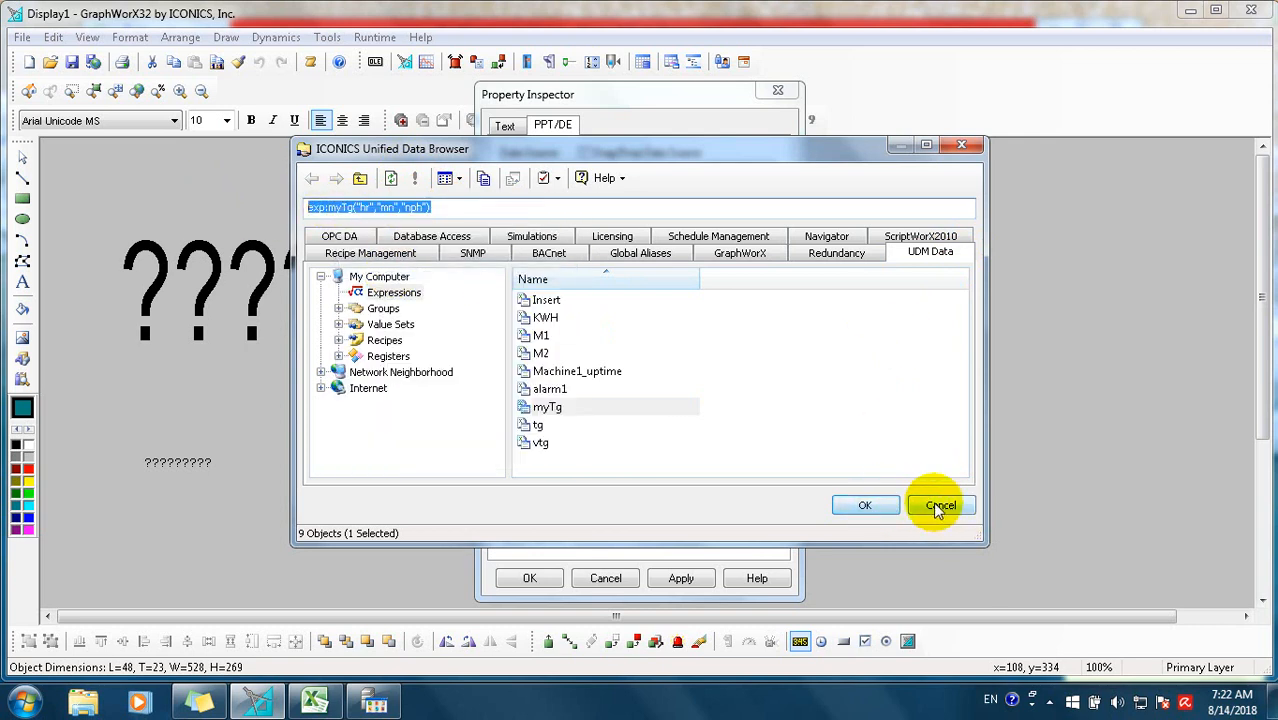
Step: Close the data browser without choosing a tag and paste the copied myTg call into the process point's expression editor
click(941, 507)
click(735, 195)
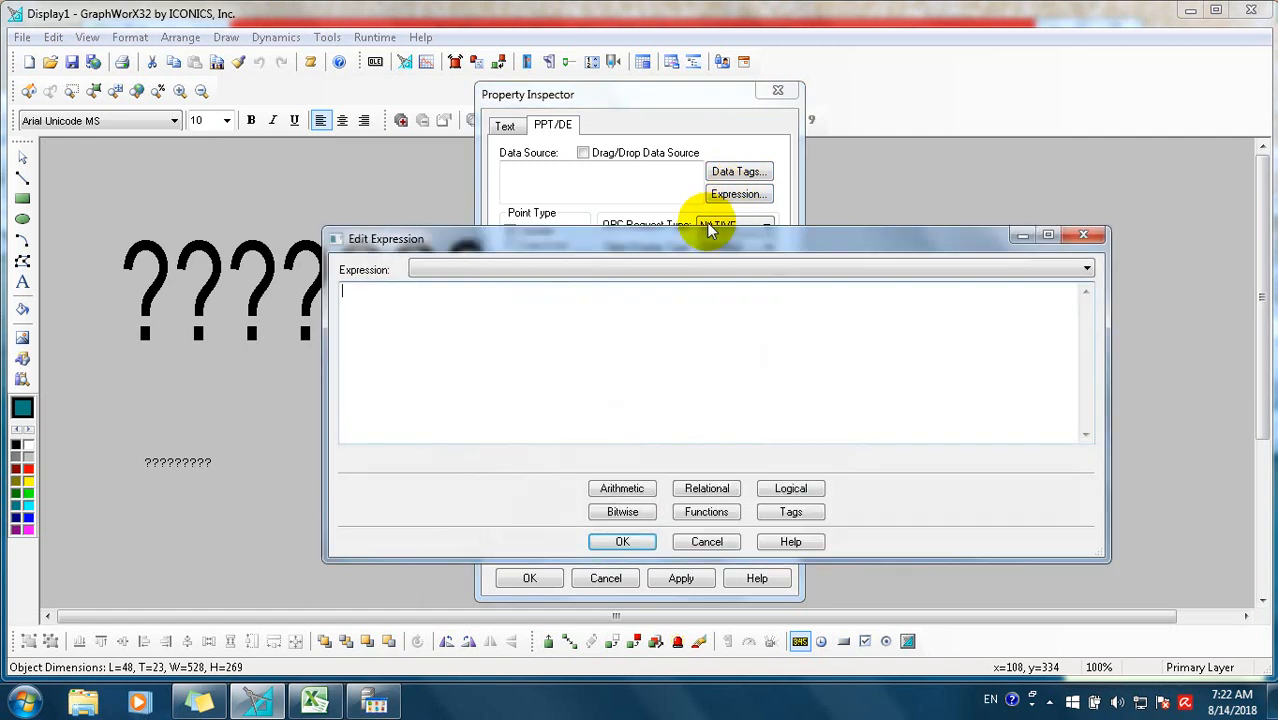
right_click(479, 315)
click(526, 398)
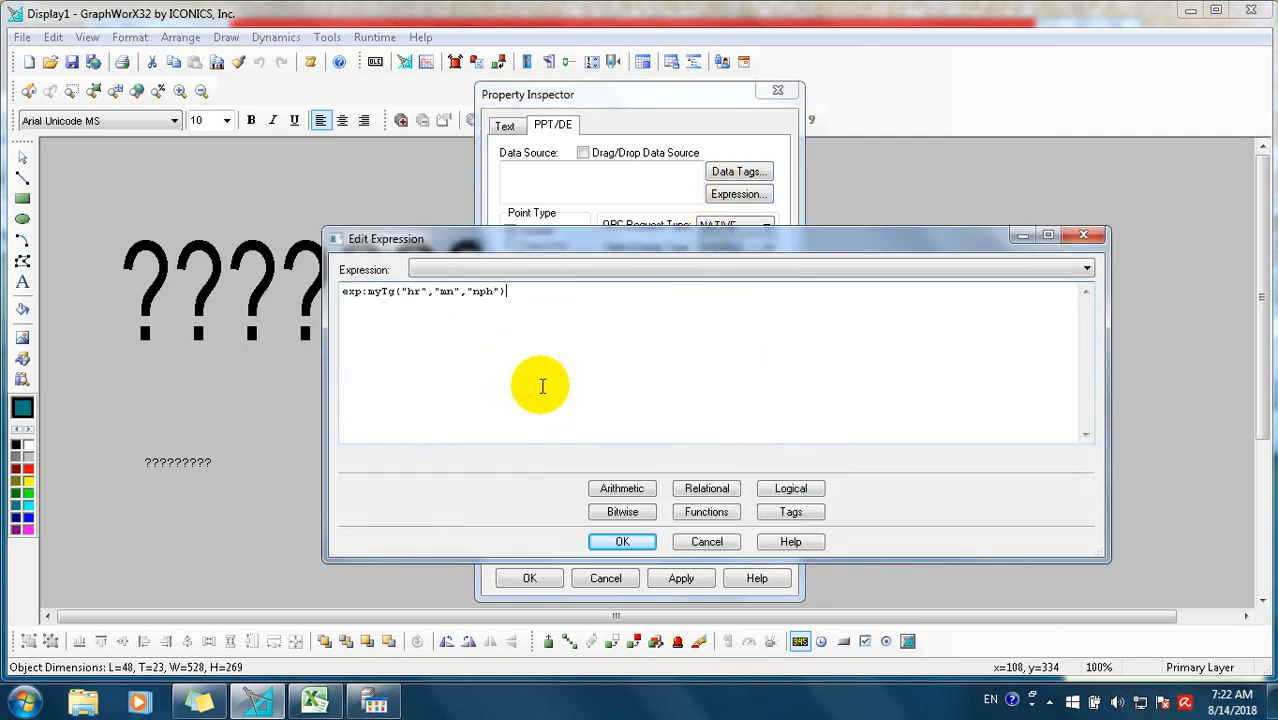
Step: Replace the hr argument with the OPC DA tag Kepware.KEPServerEX.V6\_System._Time_Hour24
double_click(417, 291)
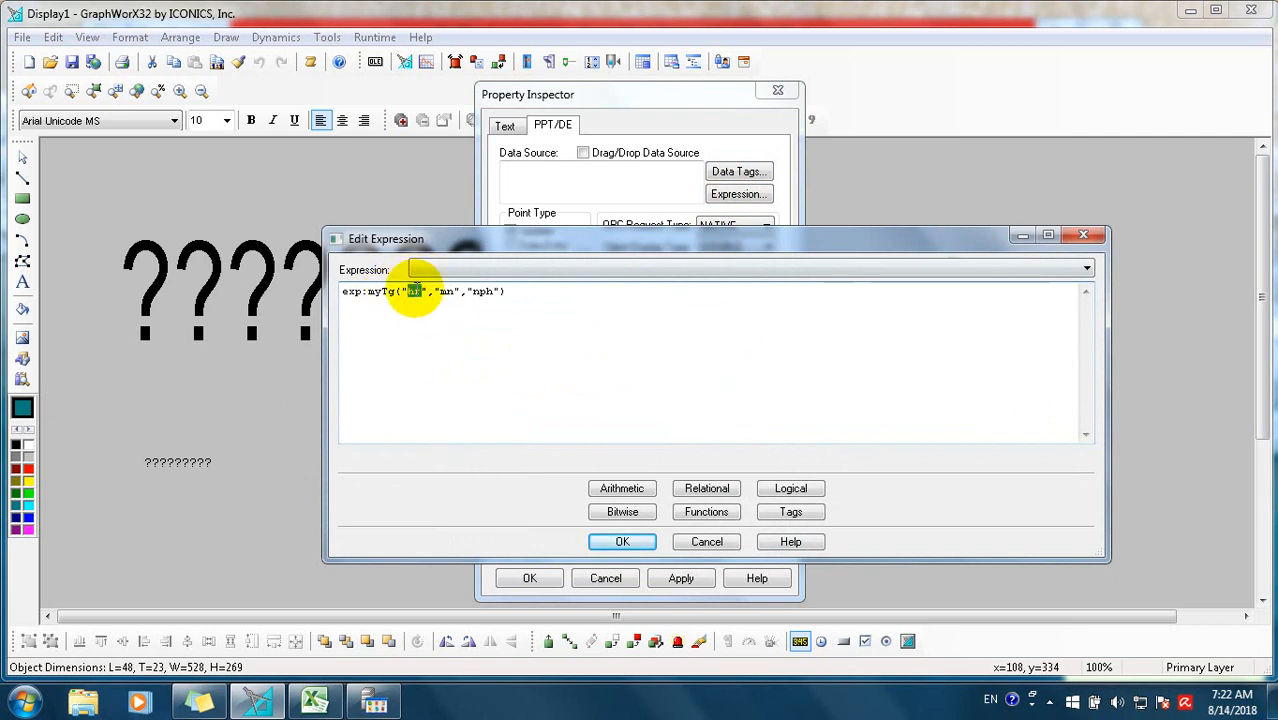
click(792, 512)
click(820, 534)
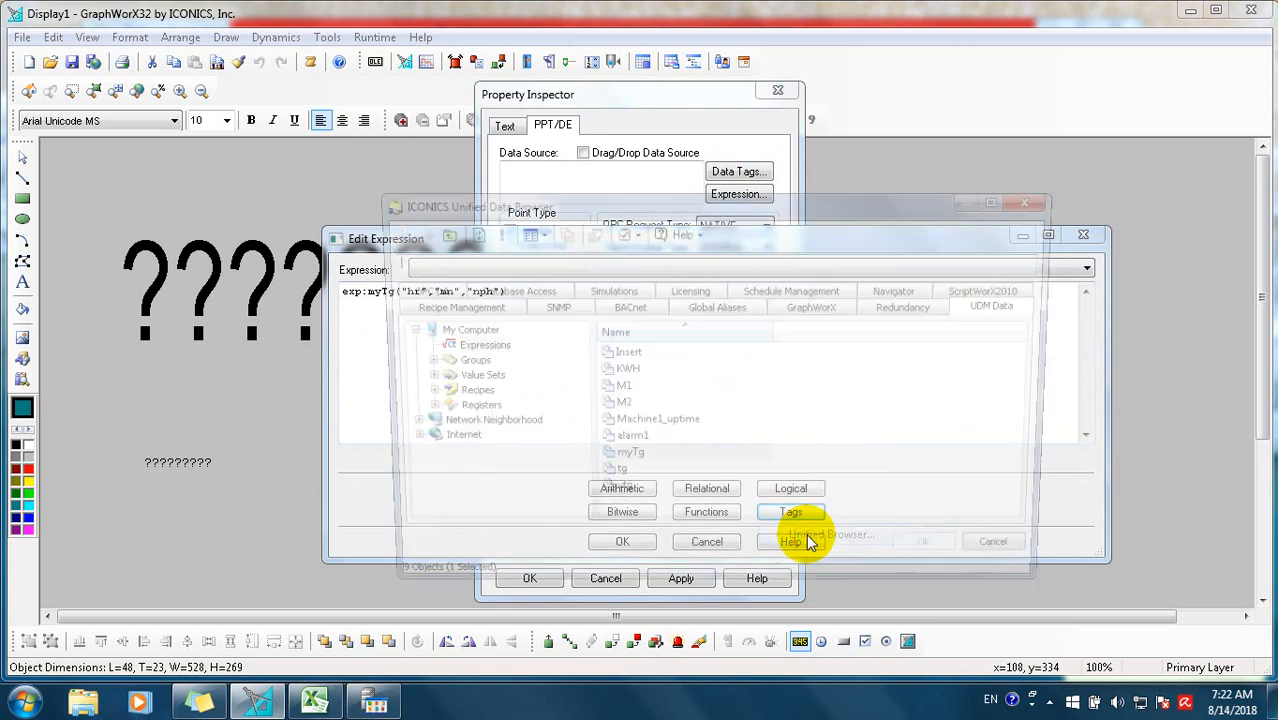
click(412, 288)
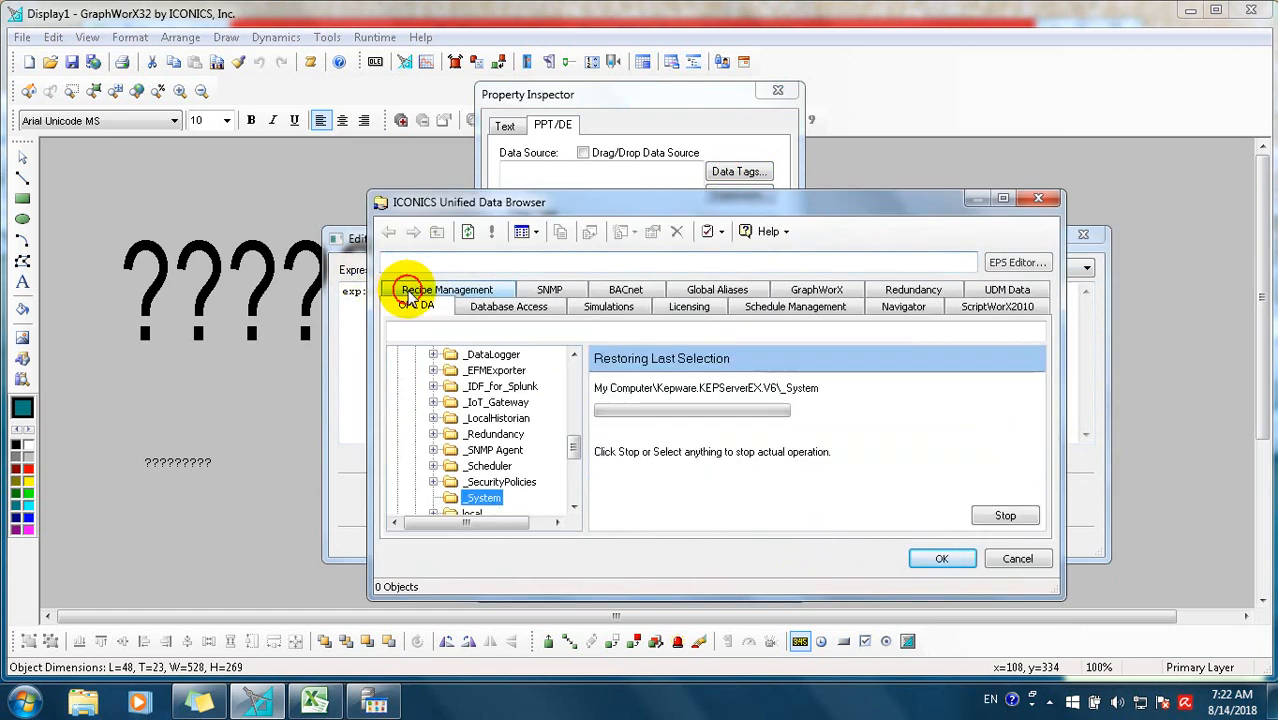
mouse_move(573, 442)
mouse_down()
mouse_move(572, 400)
mouse_move(576, 452)
mouse_up()
click(500, 401)
click(484, 466)
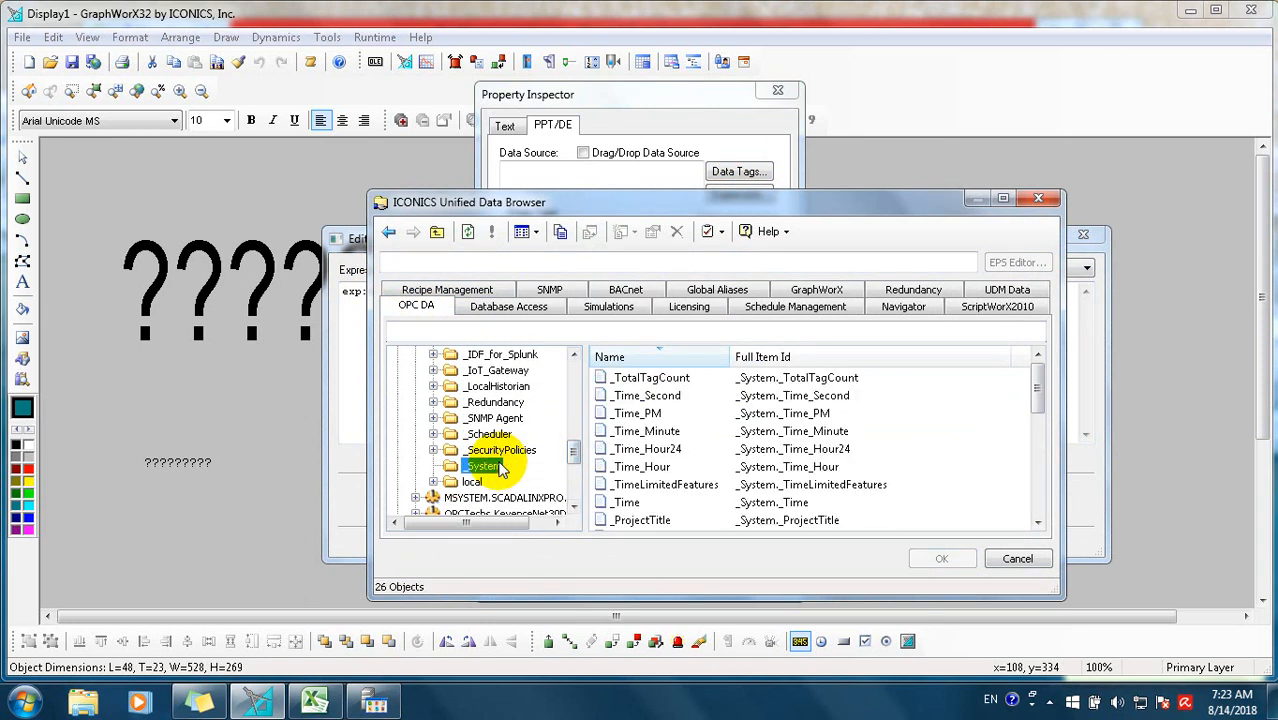
click(698, 437)
scroll(690, 432, down, 1)
click(680, 397)
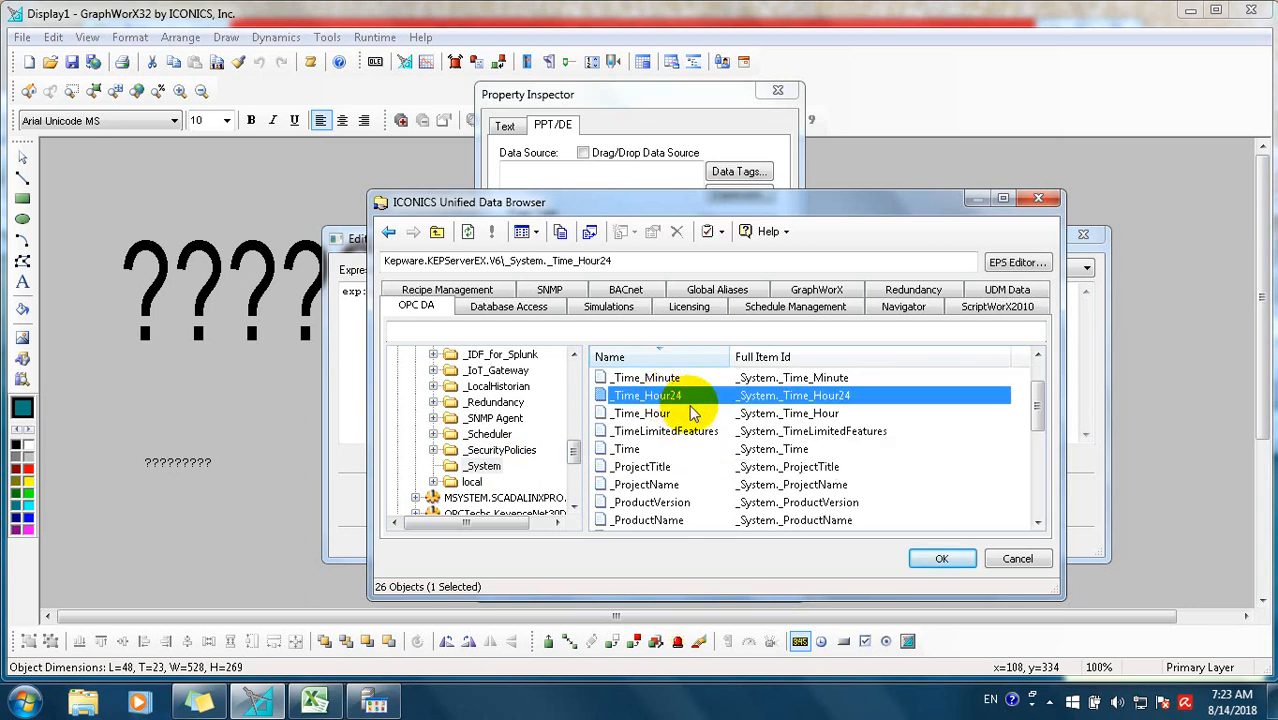
click(941, 558)
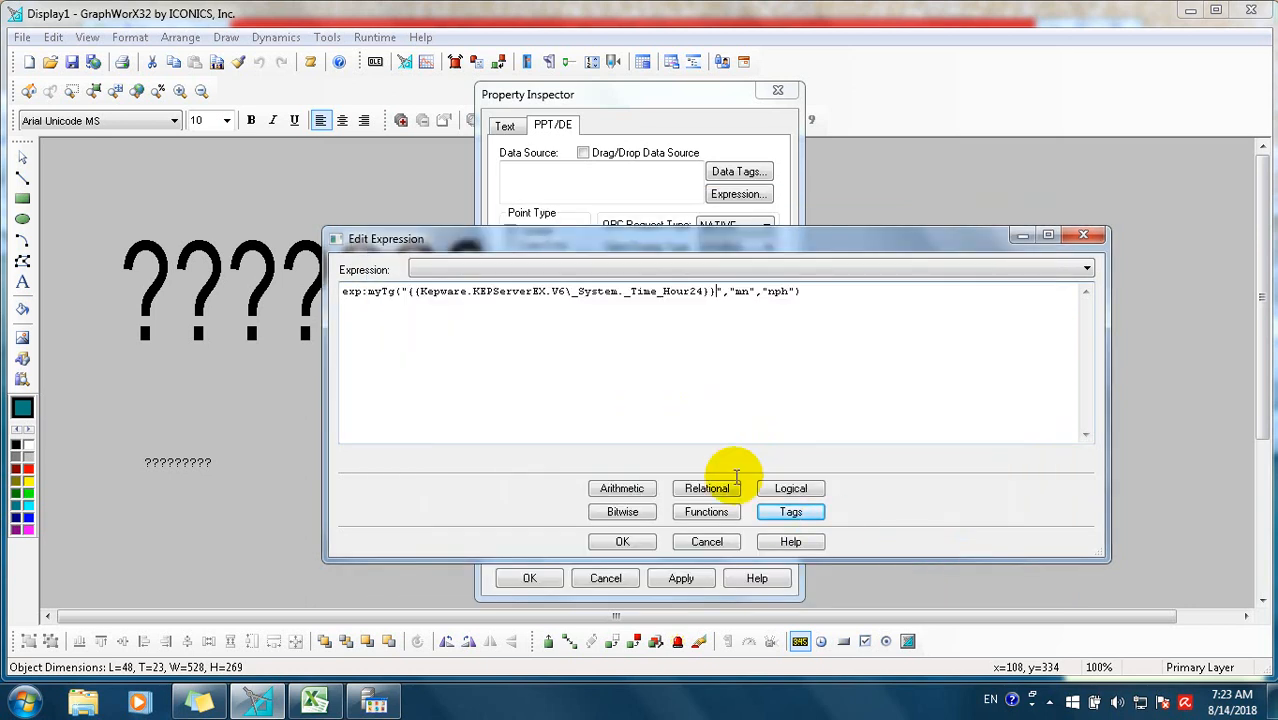
Step: Replace the mn argument with the OPC DA tag Kepware.KEPServerEX.V6\_System._Time_Minute
drag(716, 291, 409, 296)
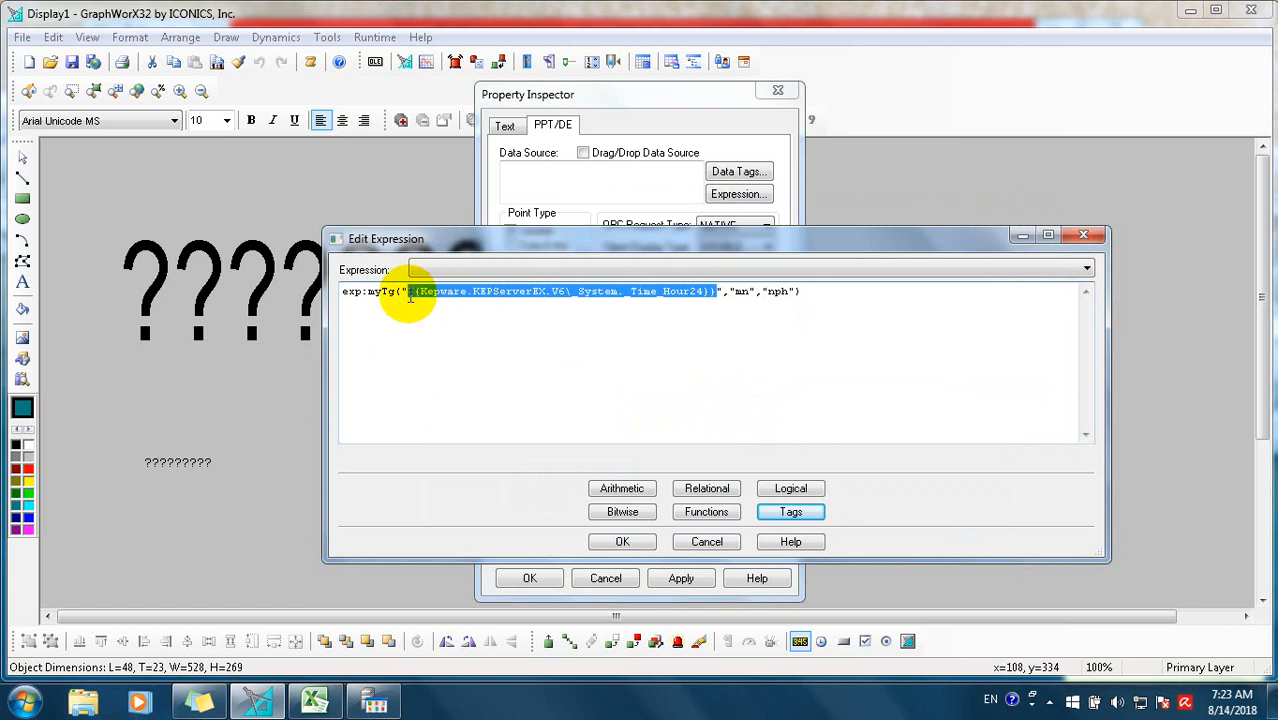
double_click(742, 292)
click(792, 512)
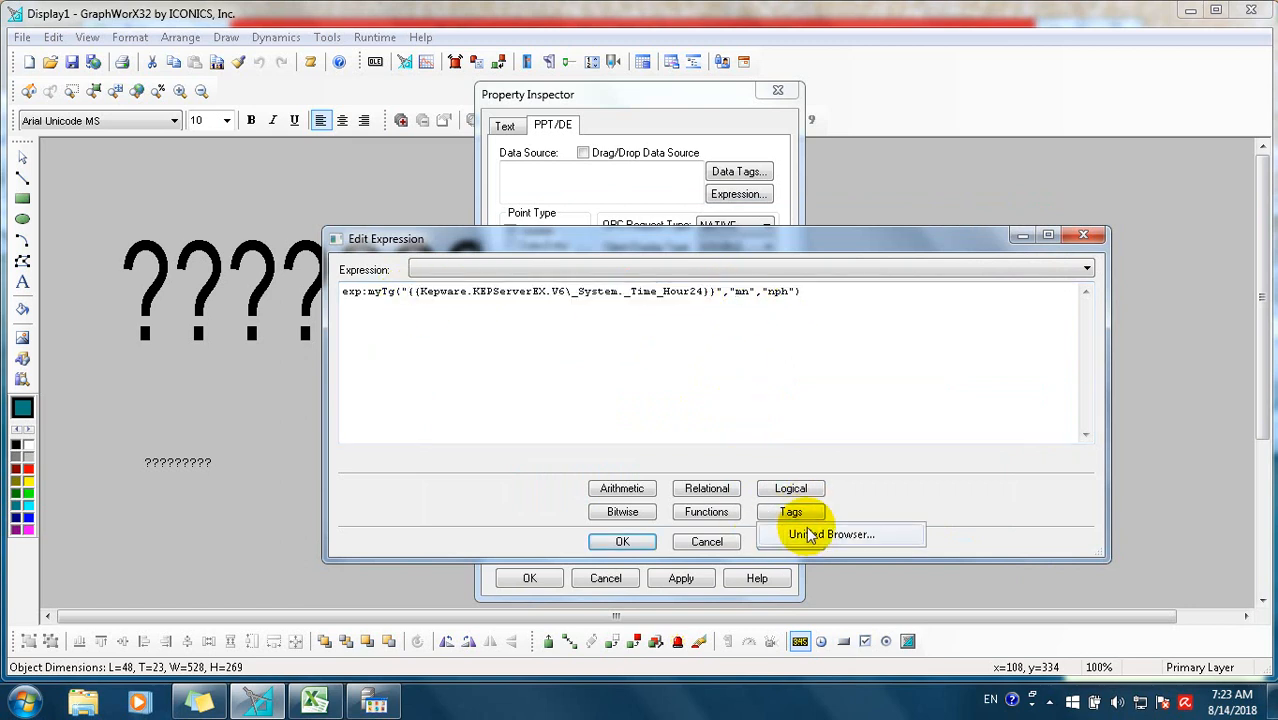
click(807, 532)
click(640, 450)
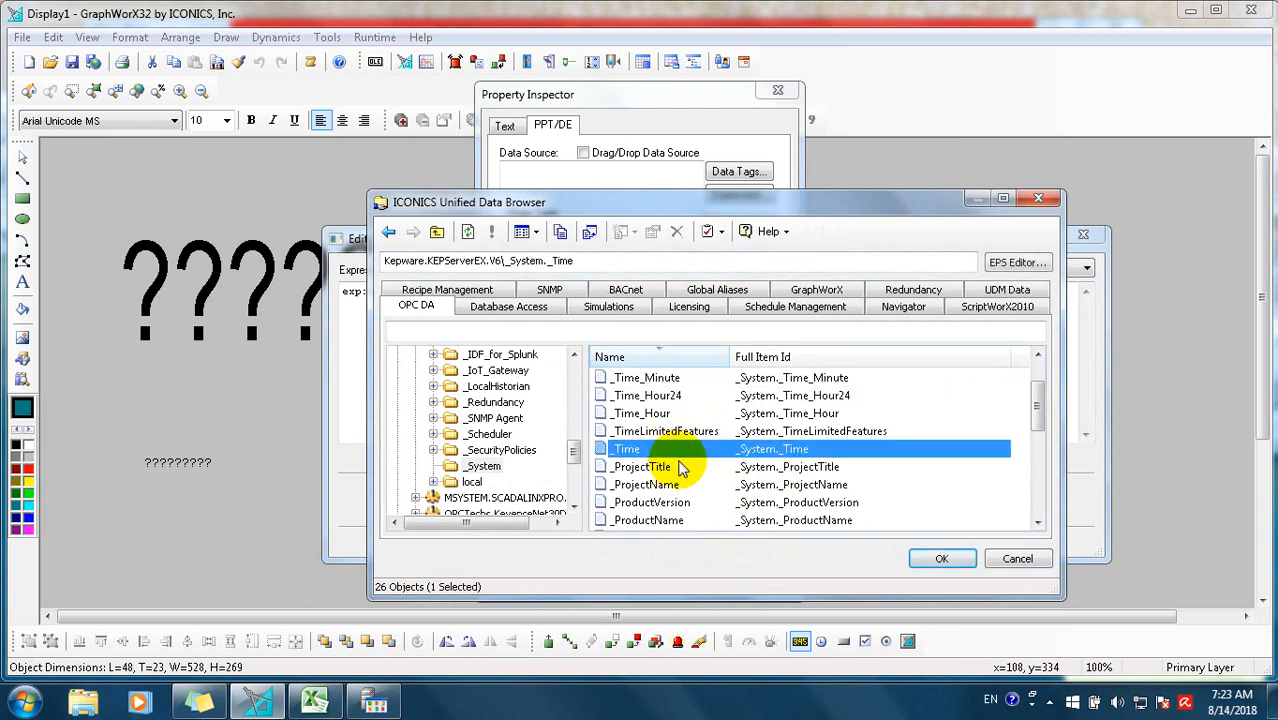
scroll(697, 425, up, 2)
click(695, 430)
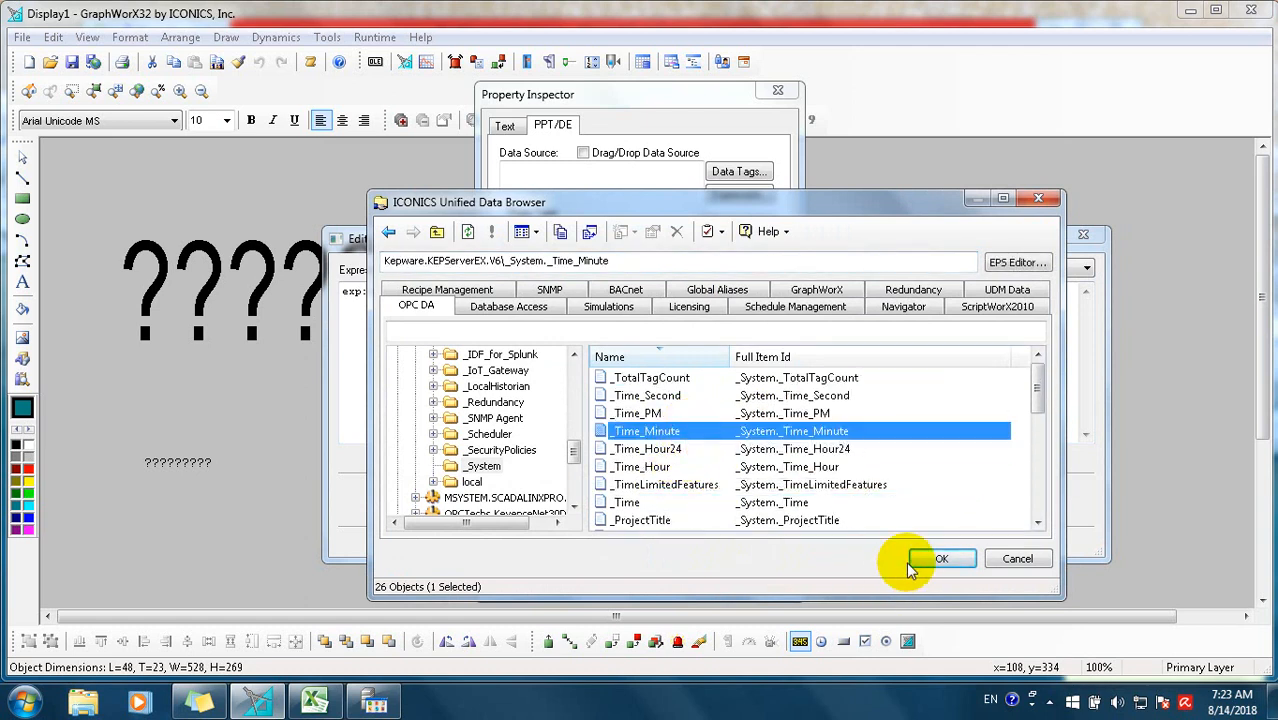
click(940, 558)
Step: Set the nph argument to 120 and try to confirm the expression
drag(1033, 304, 1010, 305)
text(120)
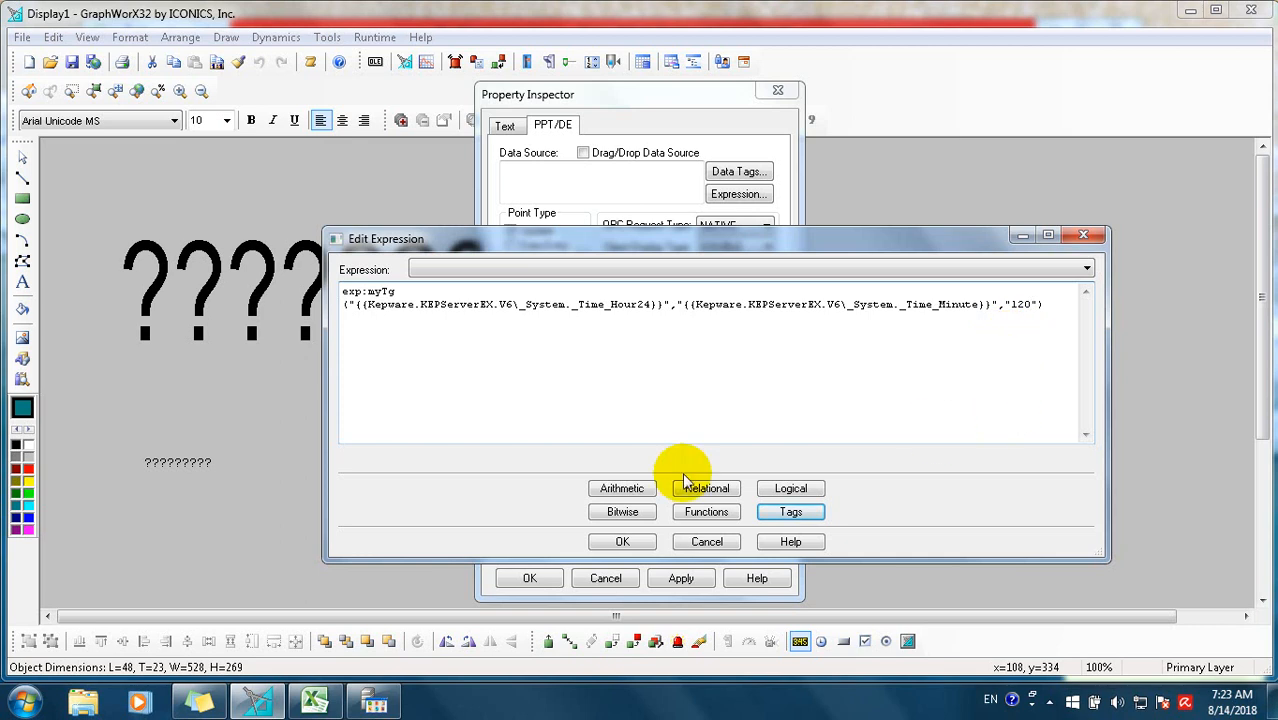
click(638, 542)
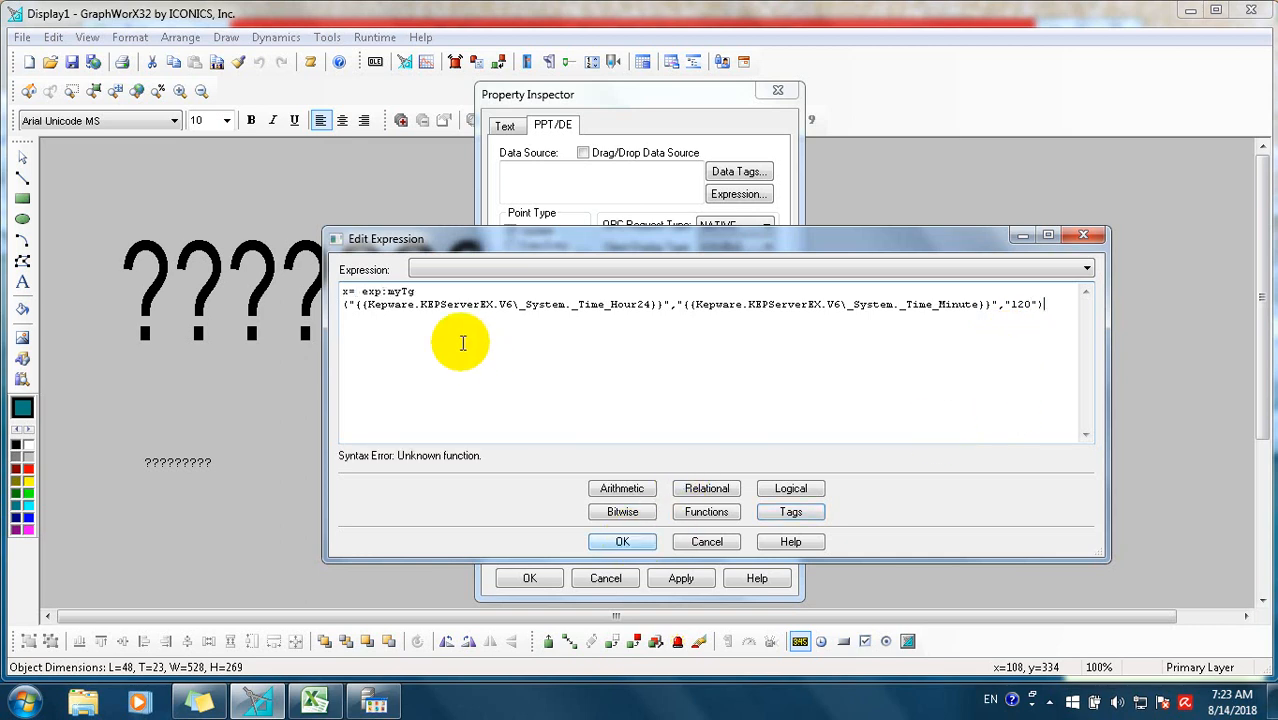
Step: Copy the myTg call without the "x=" prefix, discard the expression editor, and apply the call directly as the process point's data source
drag(361, 291, 1110, 330)
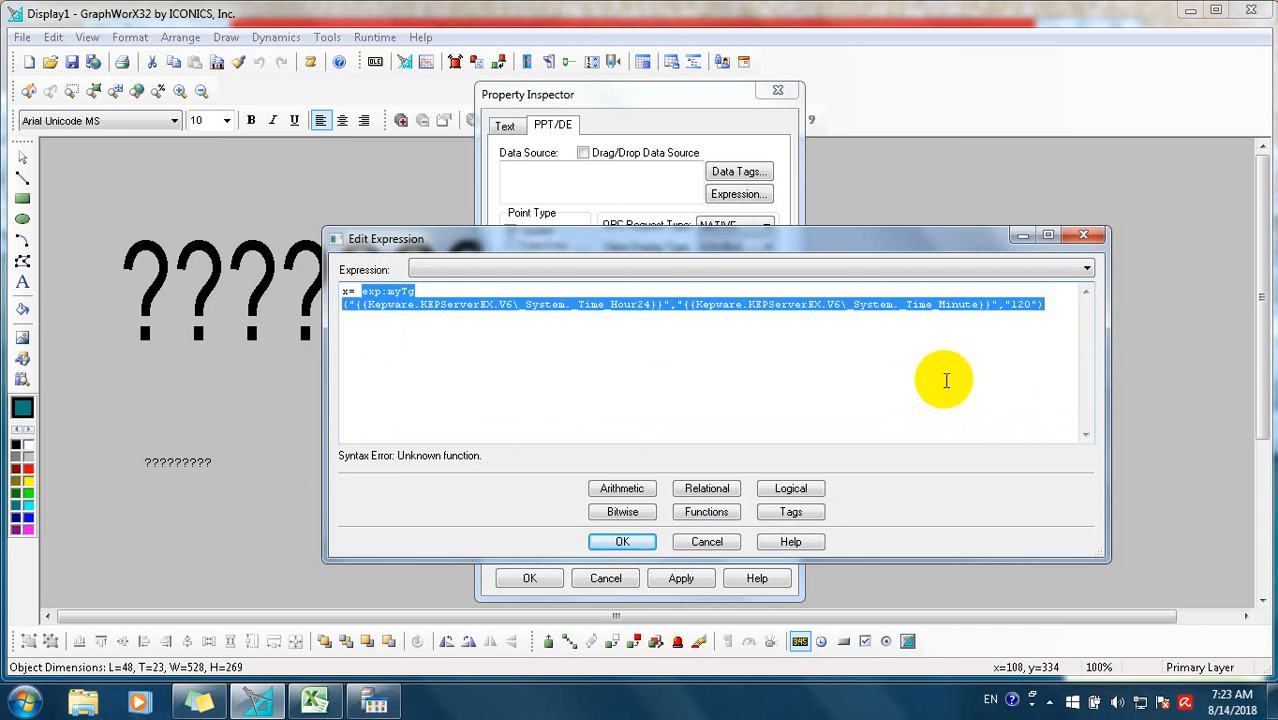
click(1081, 234)
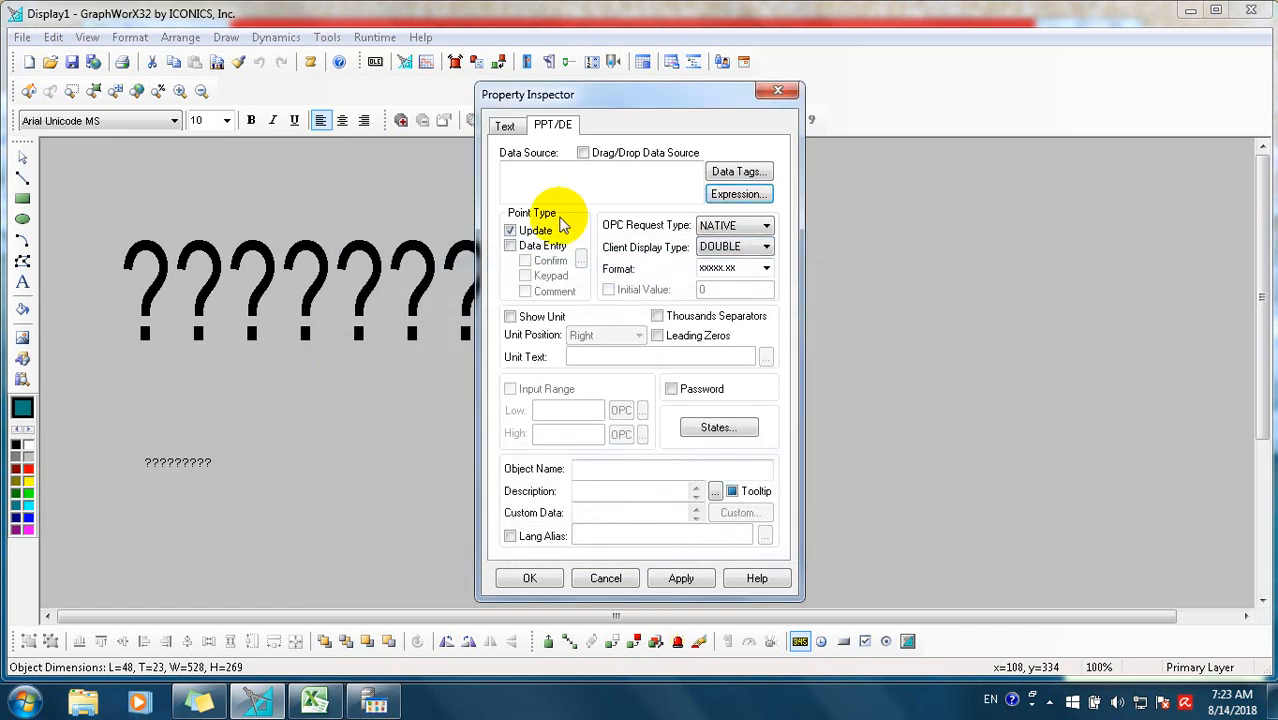
click(591, 177)
key(ctrl+v)
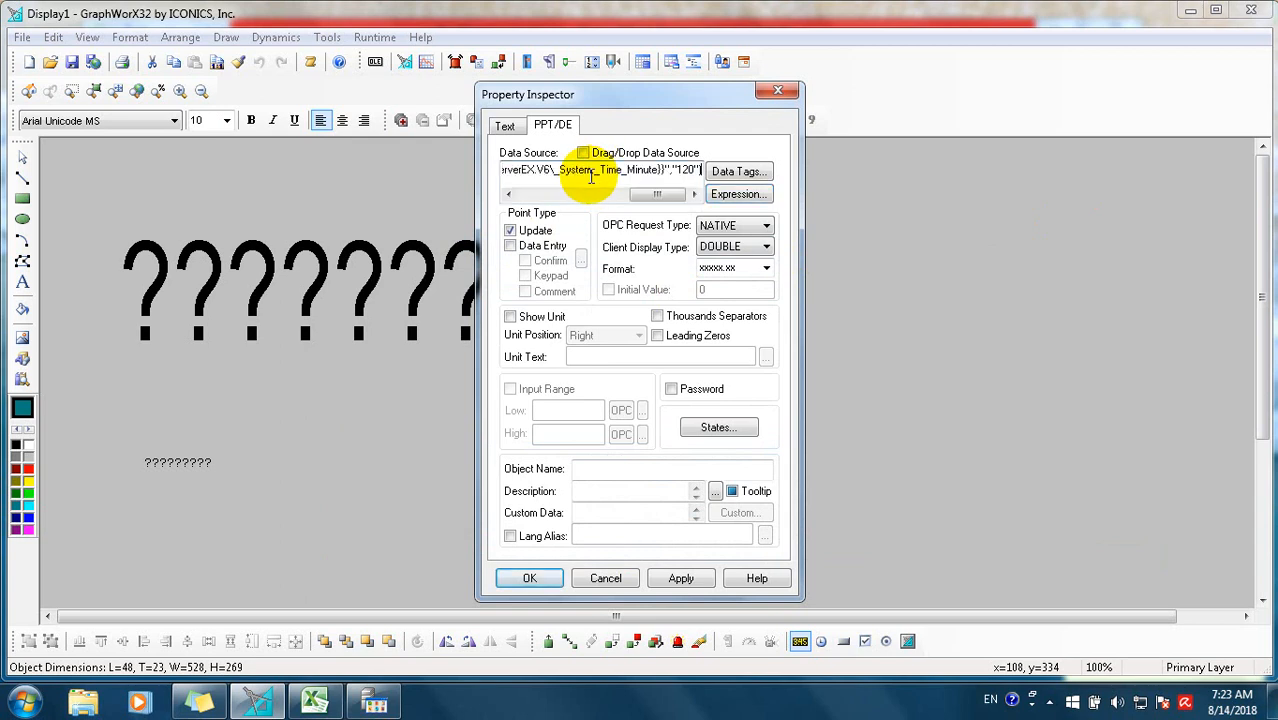
drag(664, 195, 543, 197)
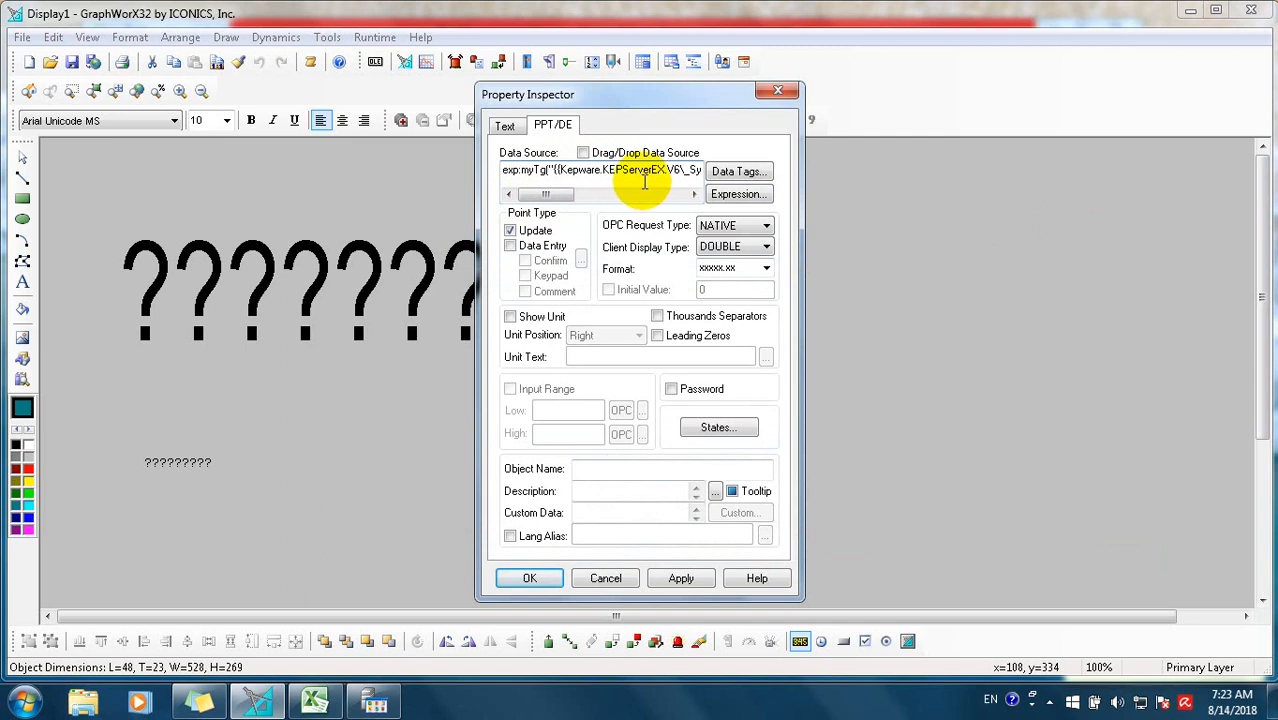
click(535, 579)
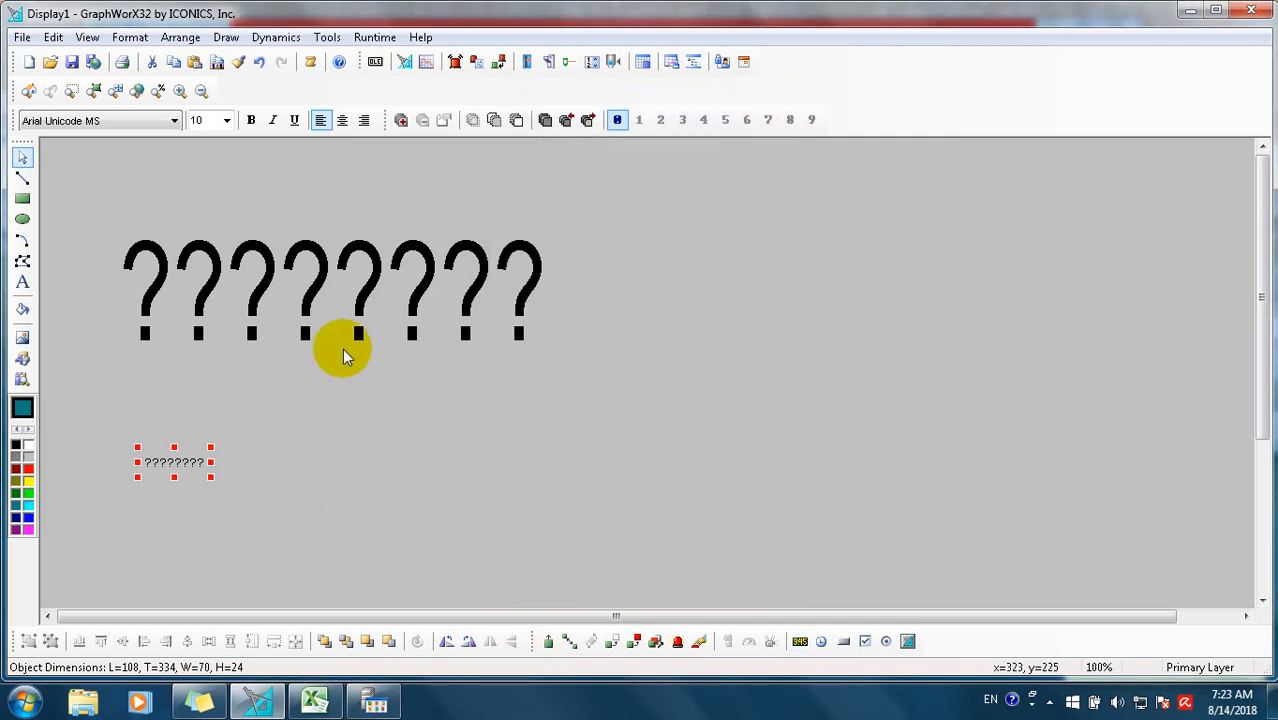
Step: Enlarge the new process point to about 470 by 109 and run the display to check its value and data source
drag(210, 477, 565, 555)
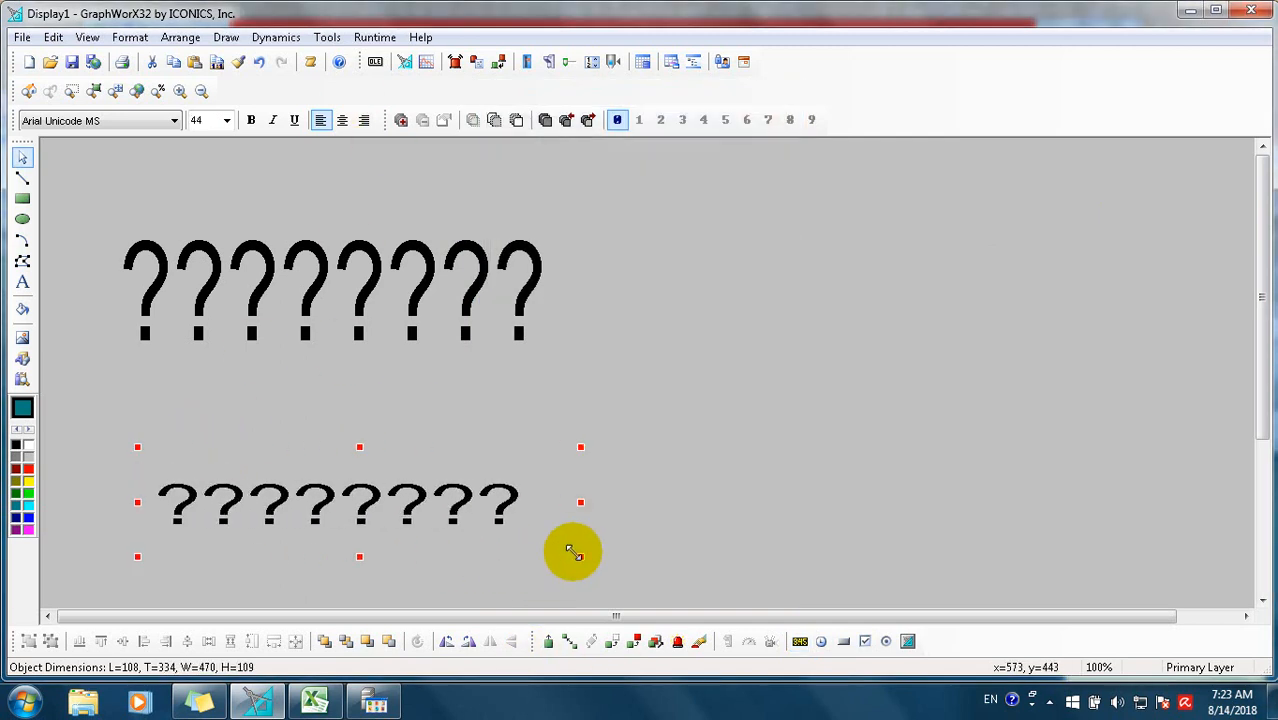
click(374, 37)
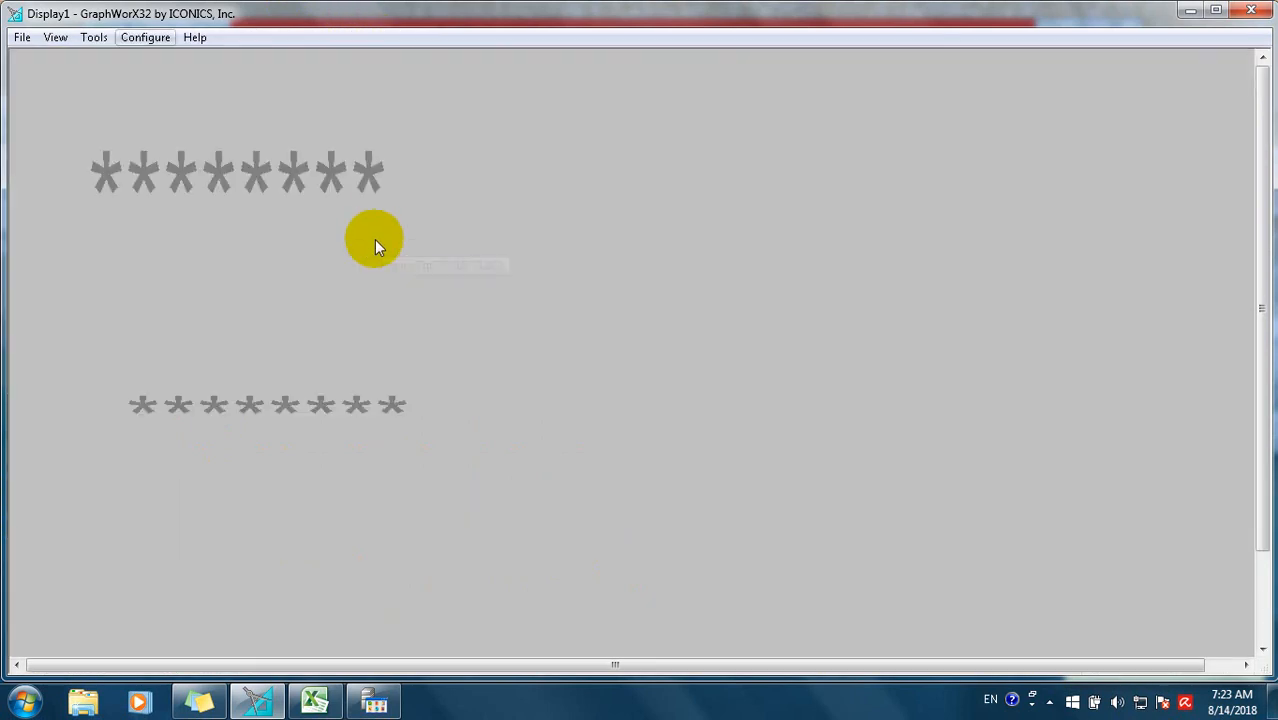
mouse_move(282, 410)
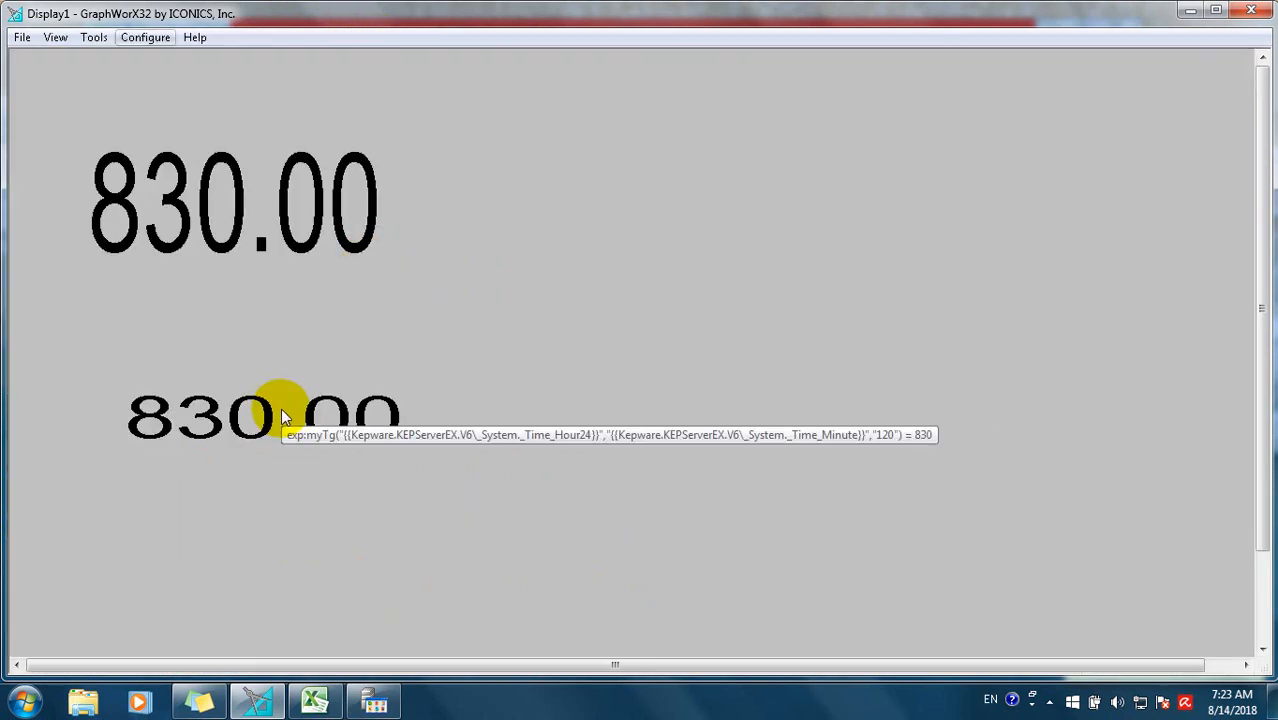
mouse_move(251, 432)
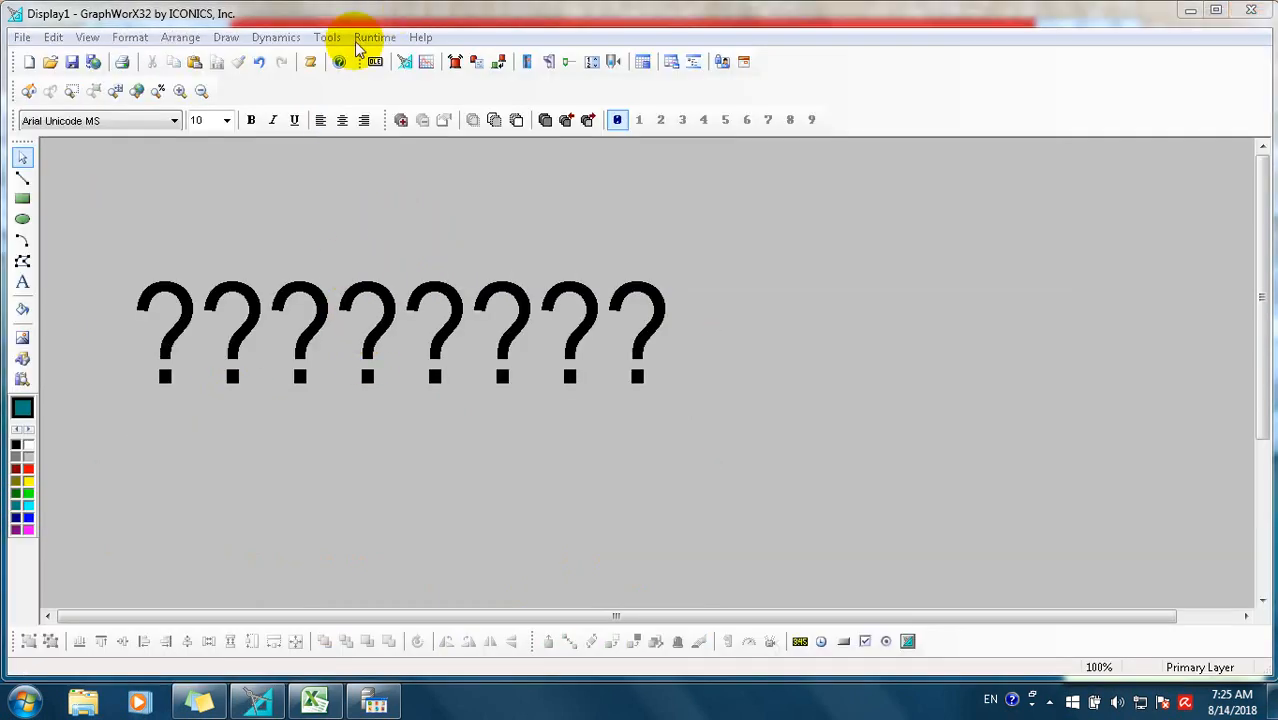
Step: Run the display with the single large process point and switch to the WorkTimeCal_Gen32.xlsm workbook in Excel
click(401, 120)
mouse_move(295, 270)
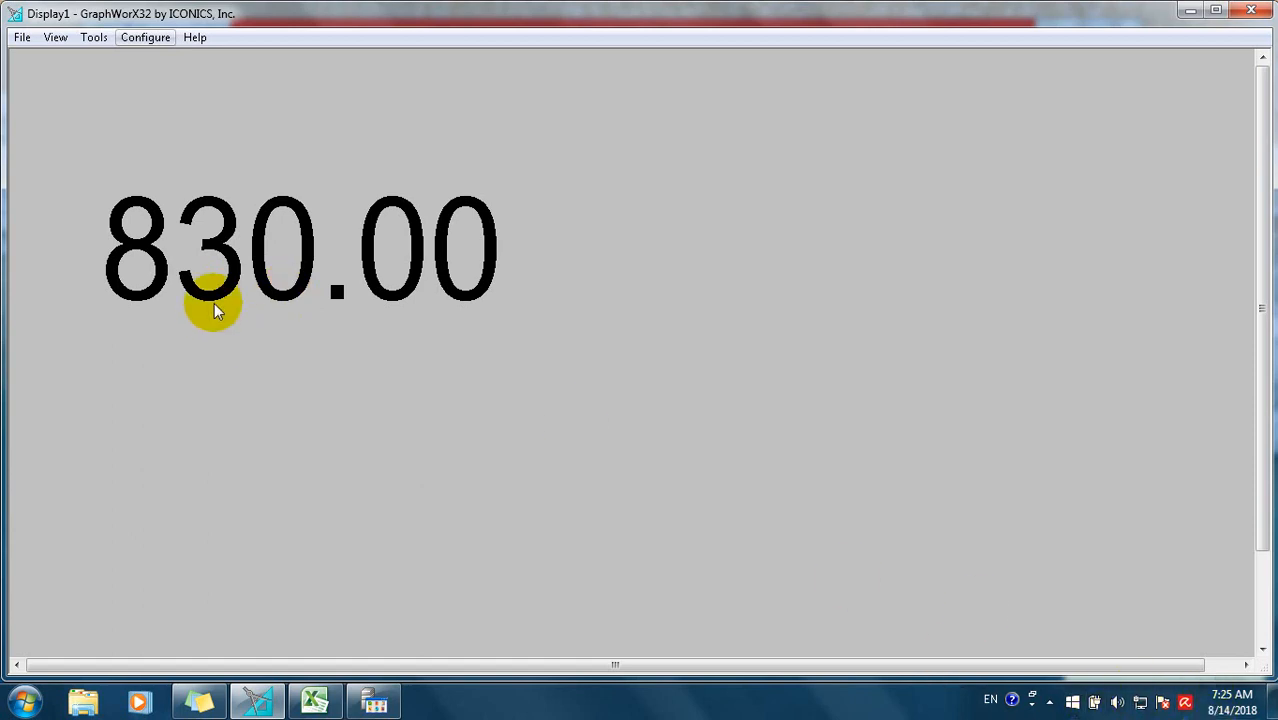
key(alt+Tab)
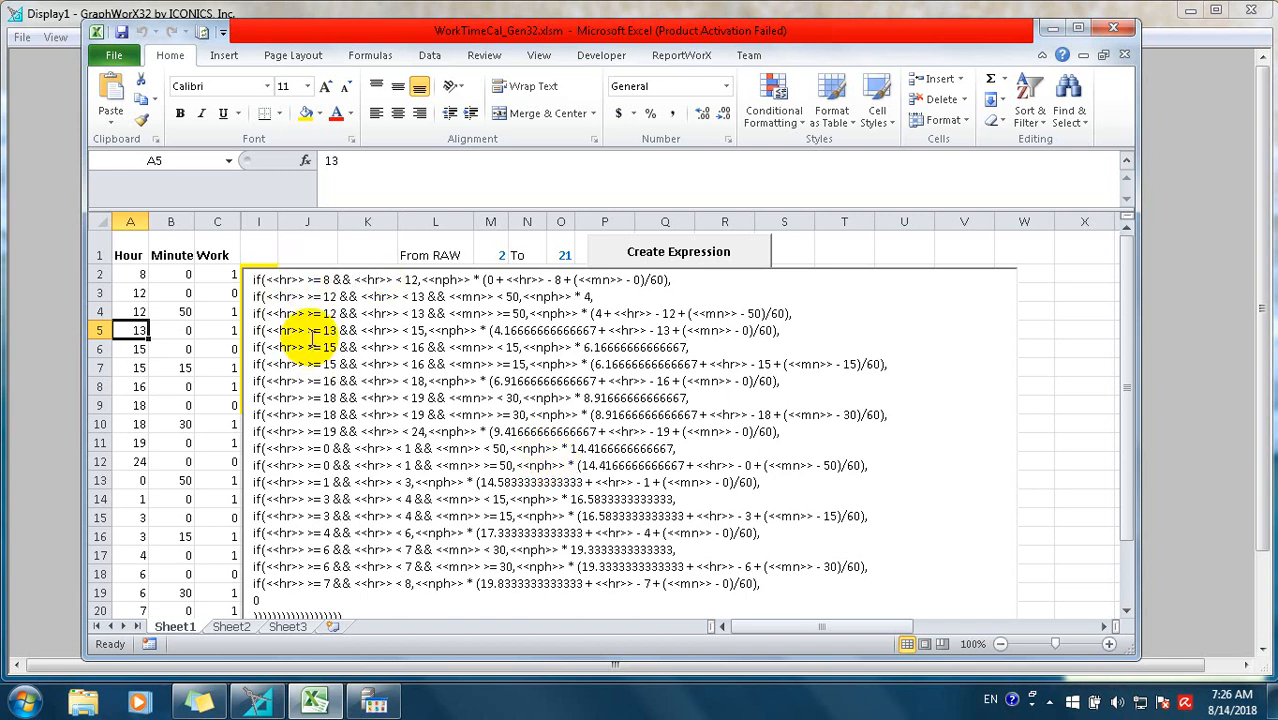
Step: Examine the Hour, Minute and Work entries in rows 2 to 4 of the work-time schedule
click(126, 274)
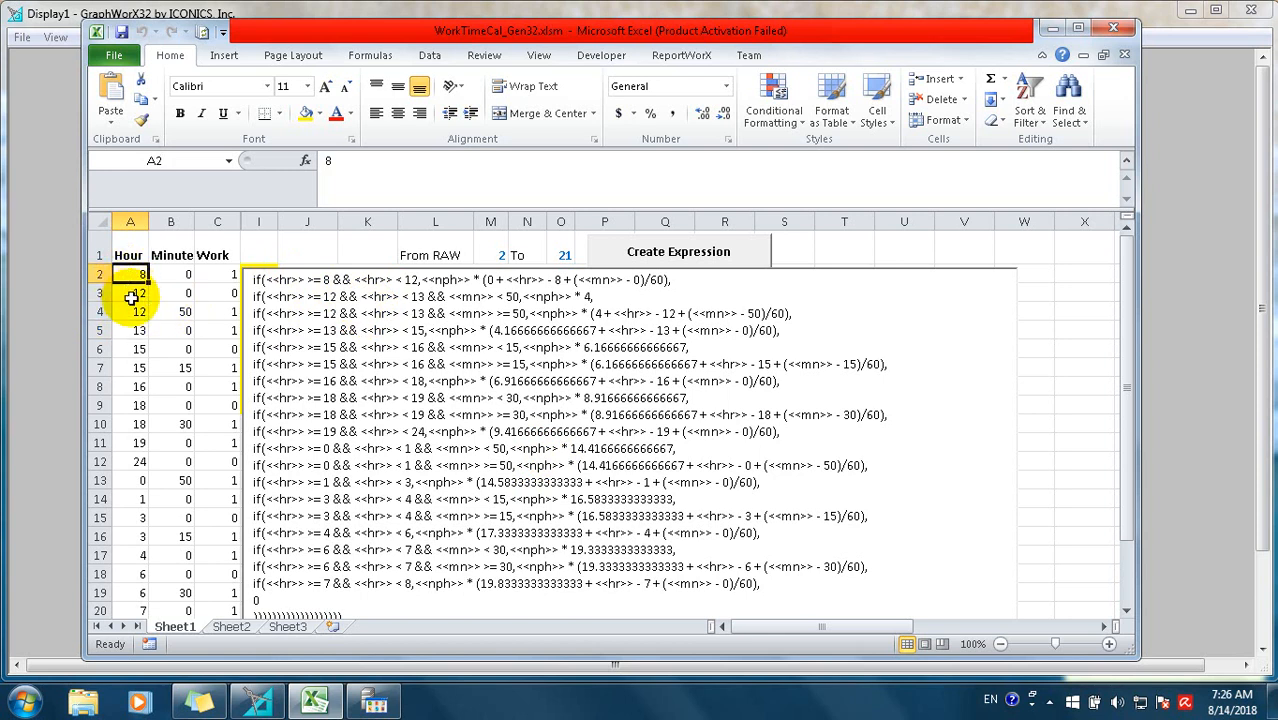
click(660, 256)
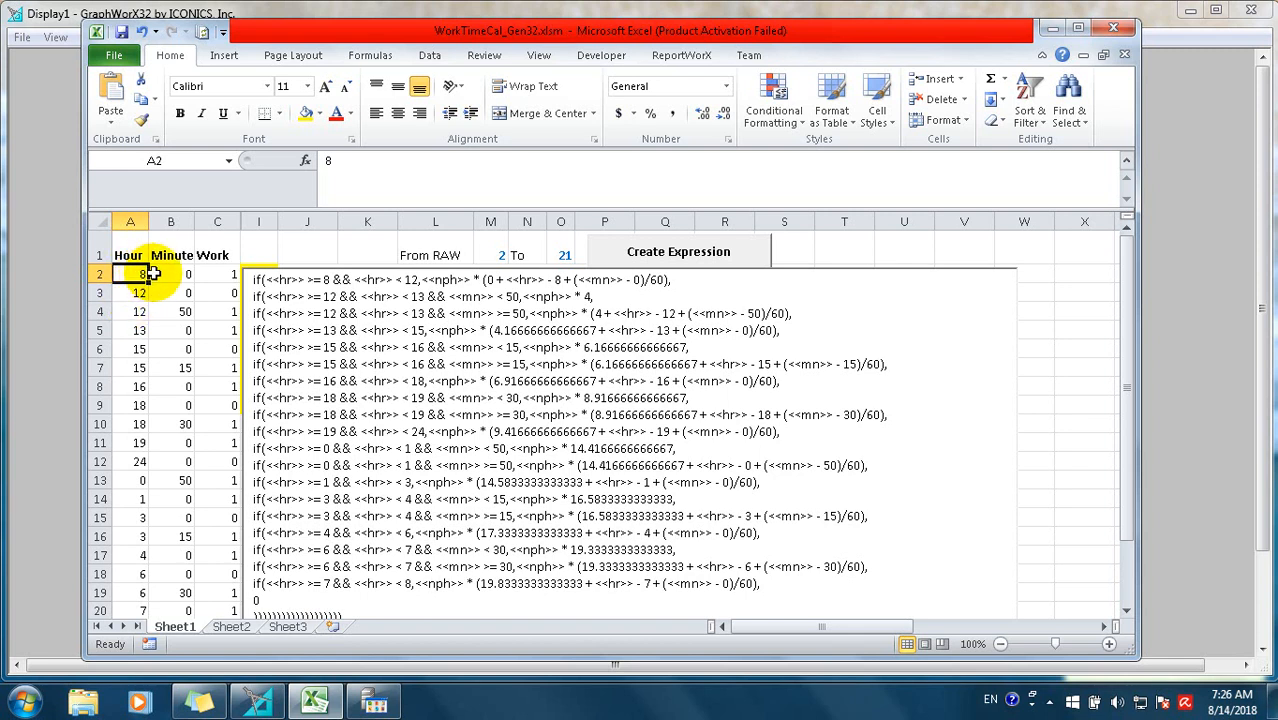
click(166, 277)
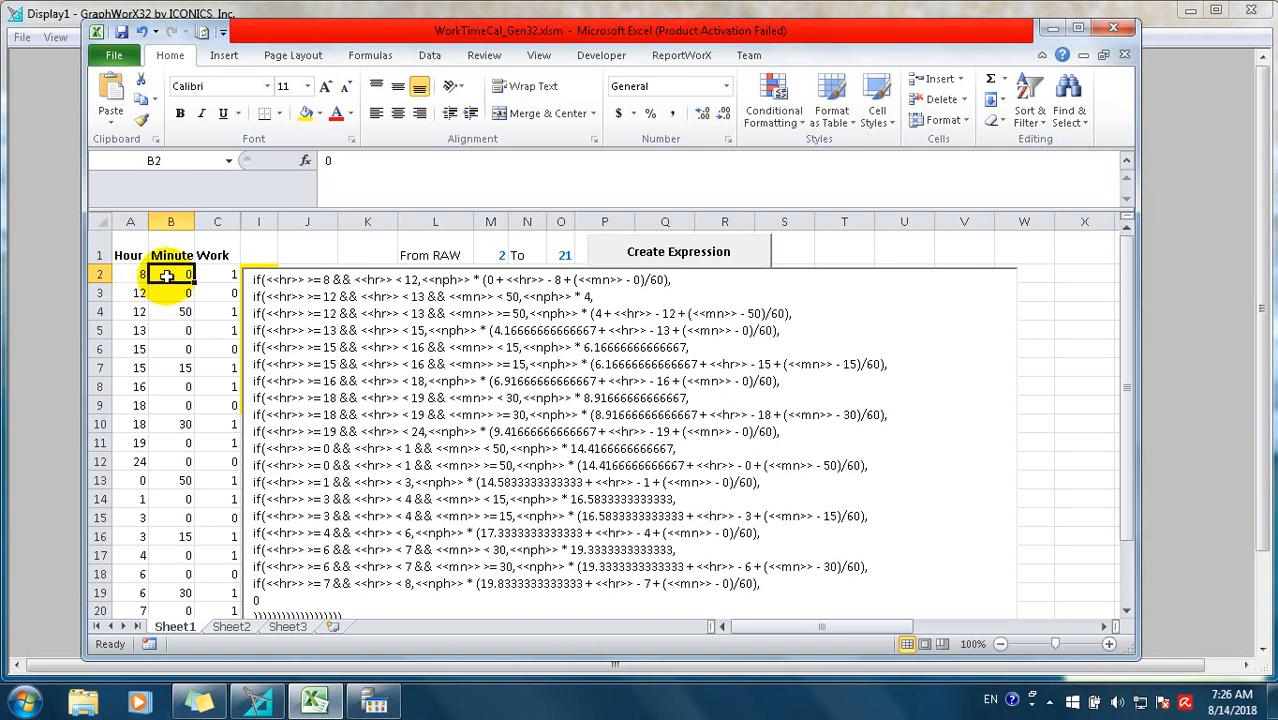
click(224, 280)
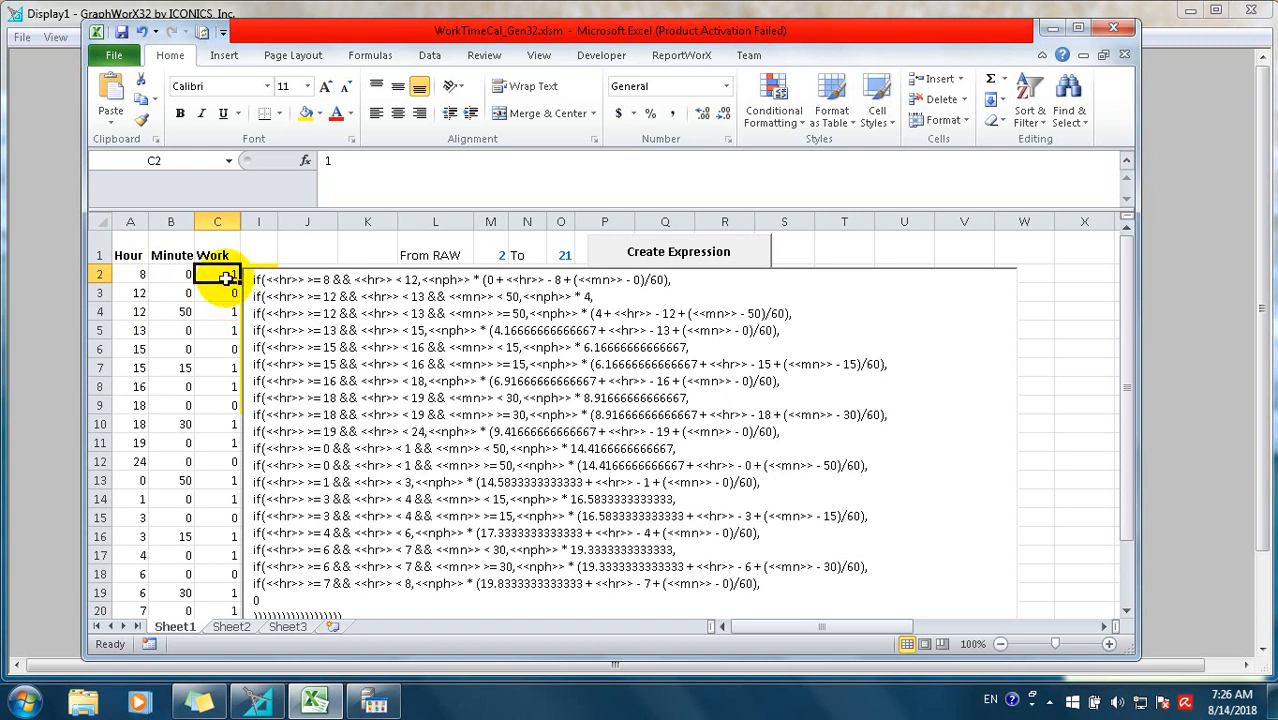
click(135, 293)
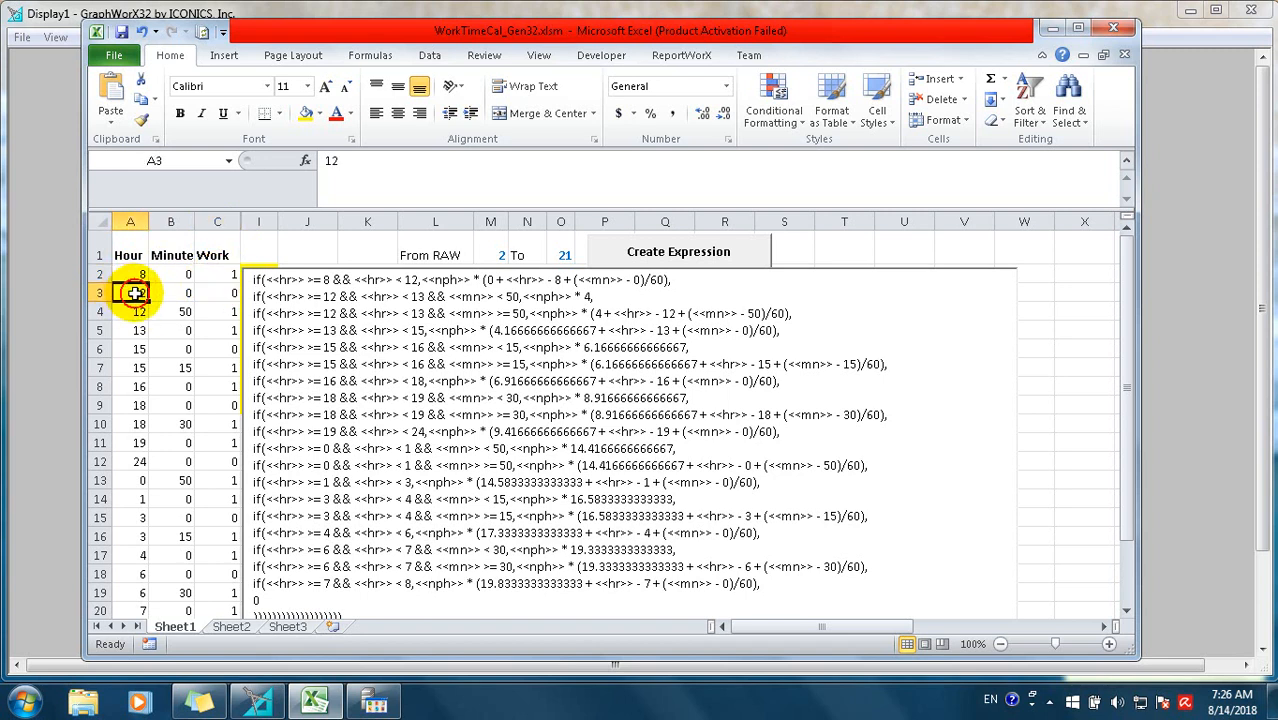
click(172, 293)
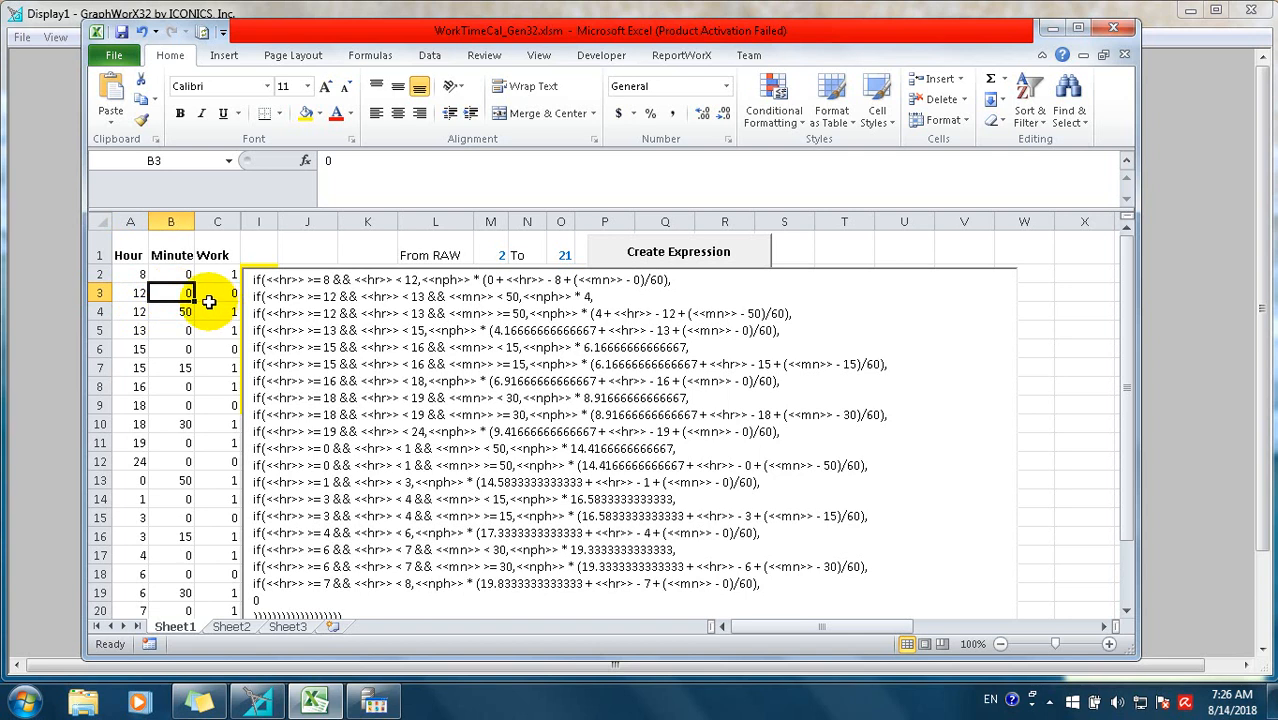
click(222, 293)
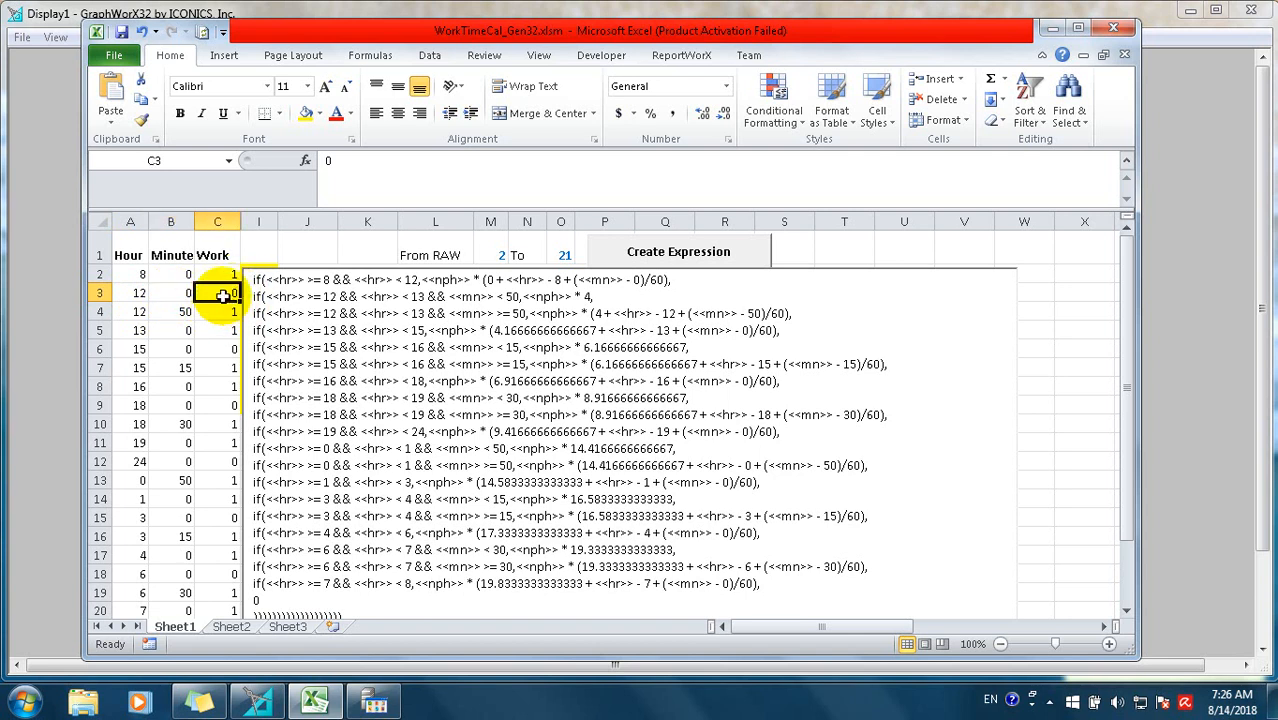
click(140, 314)
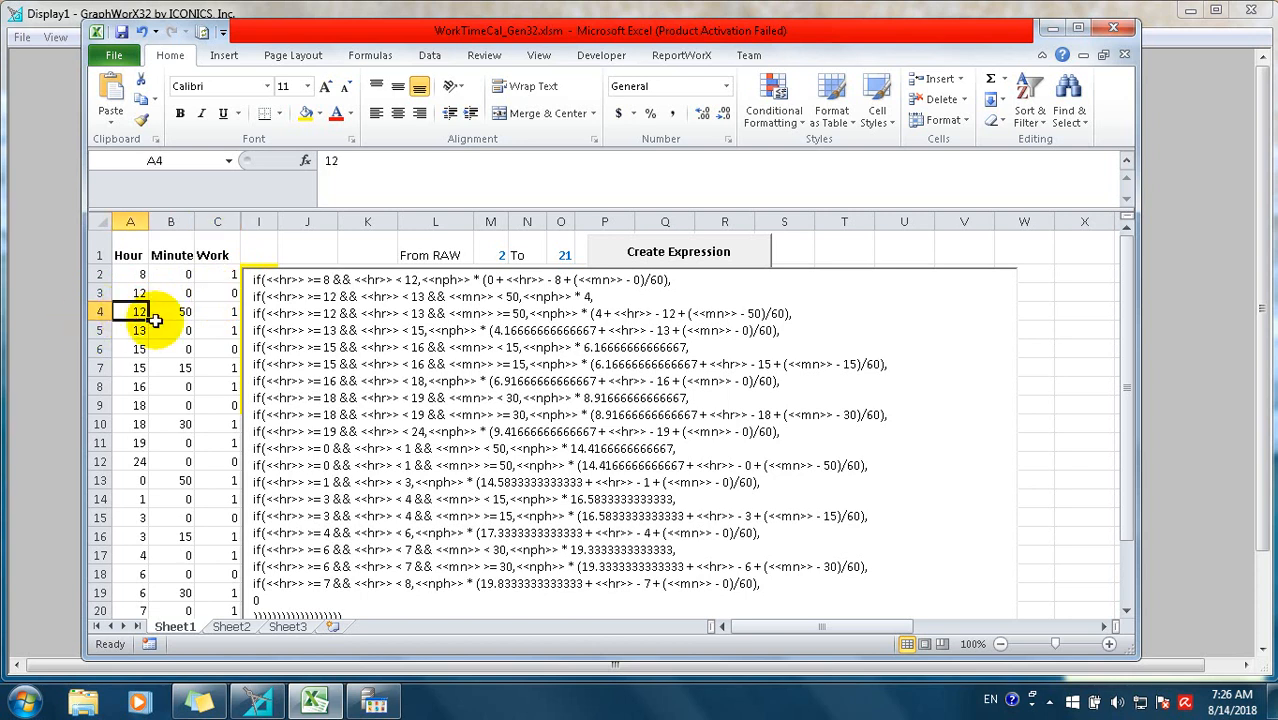
click(170, 315)
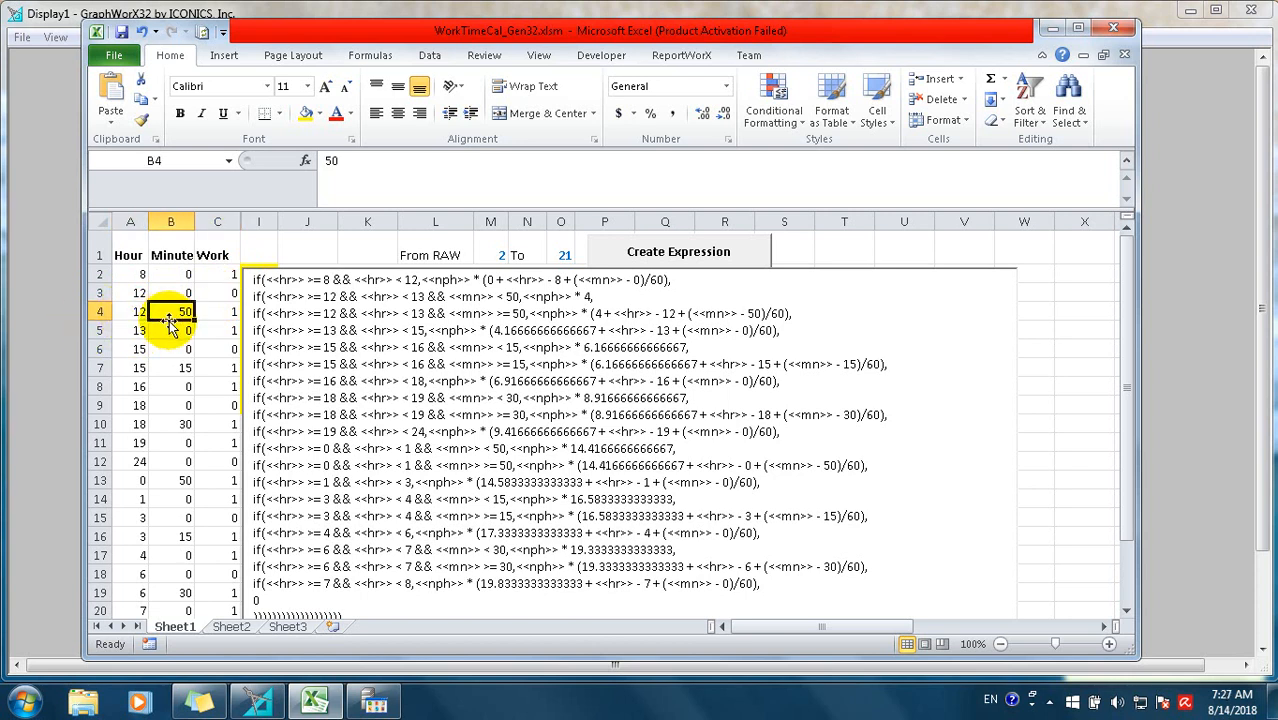
click(222, 318)
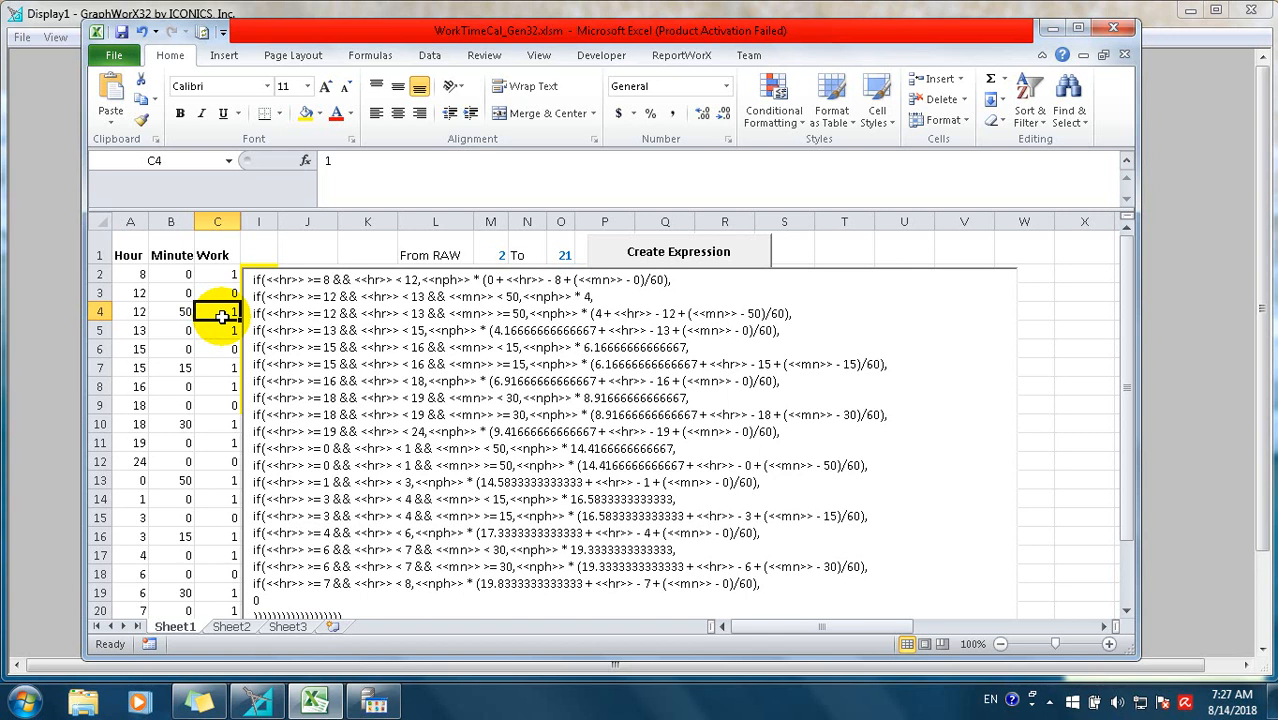
click(170, 314)
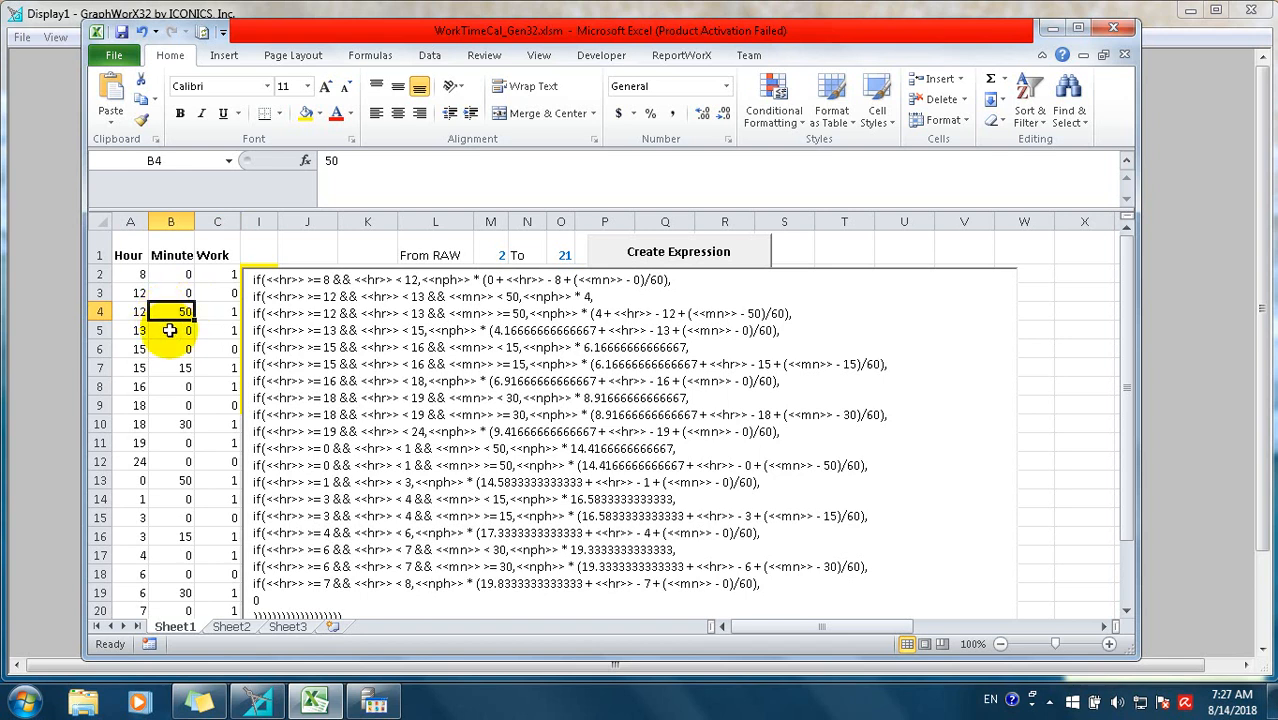
Step: Review the afternoon schedule entries in rows 5 to 7, checking hour, minute and work flag
click(134, 332)
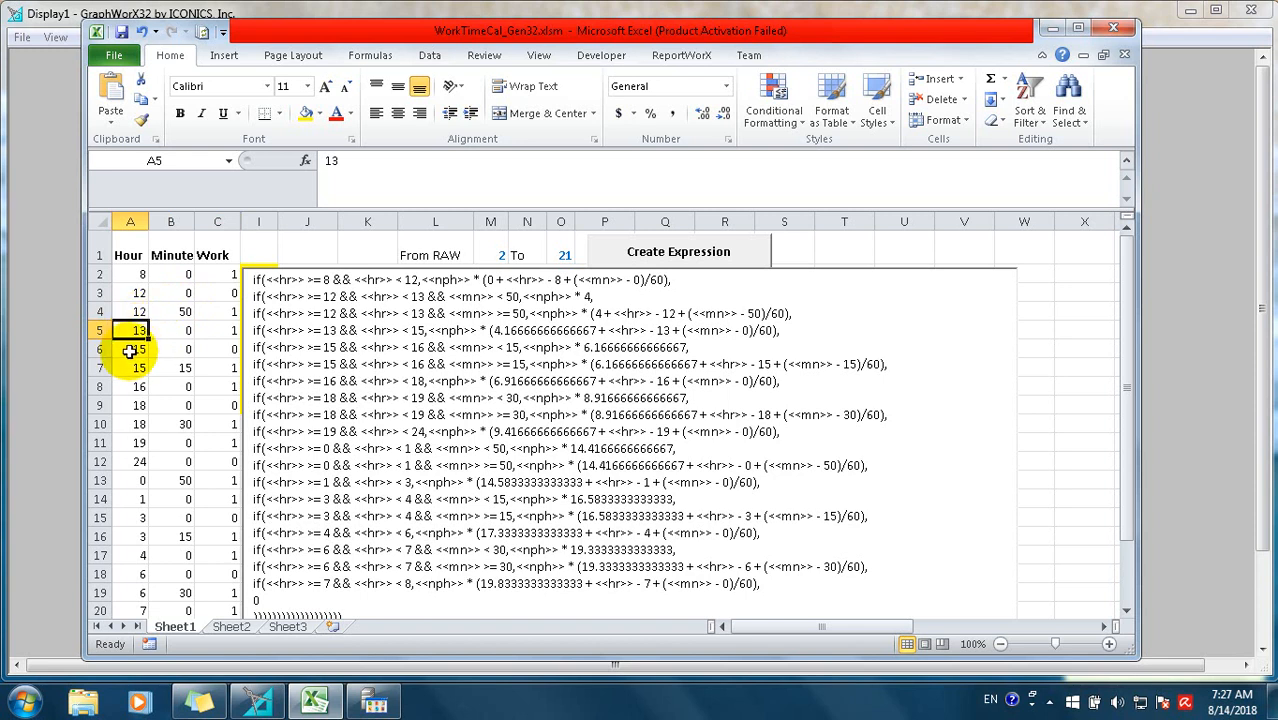
click(174, 332)
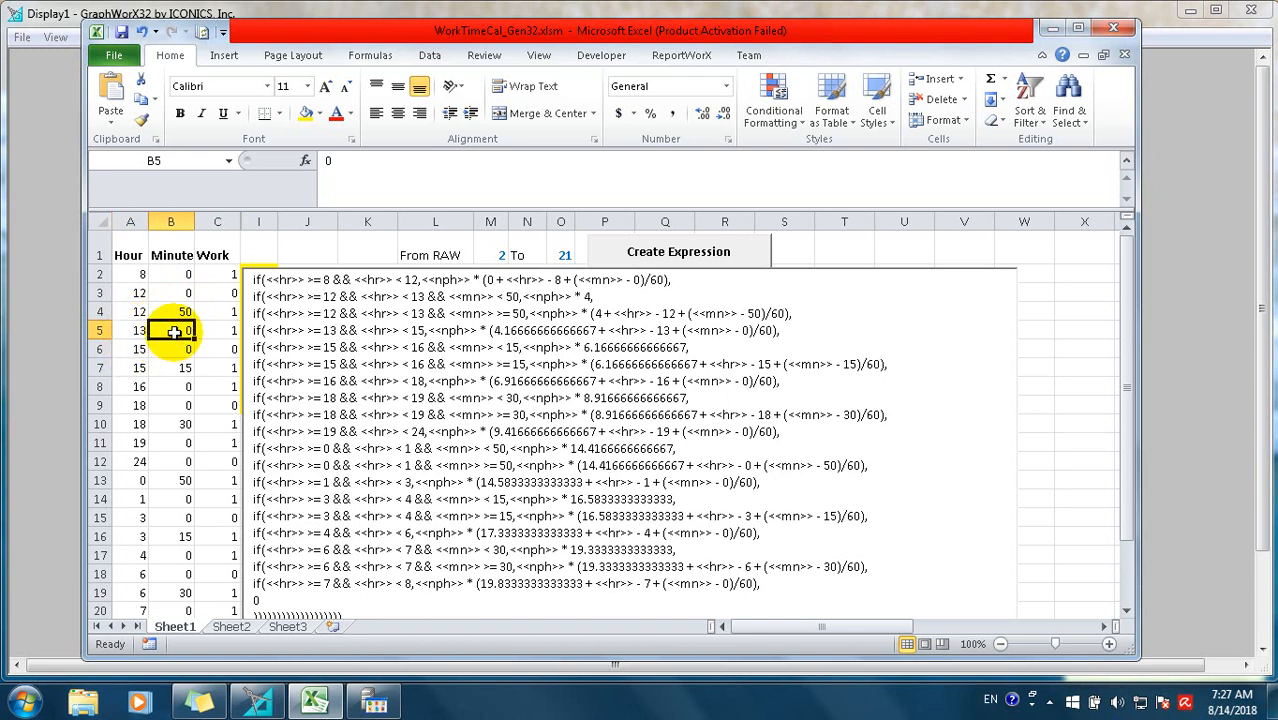
click(219, 334)
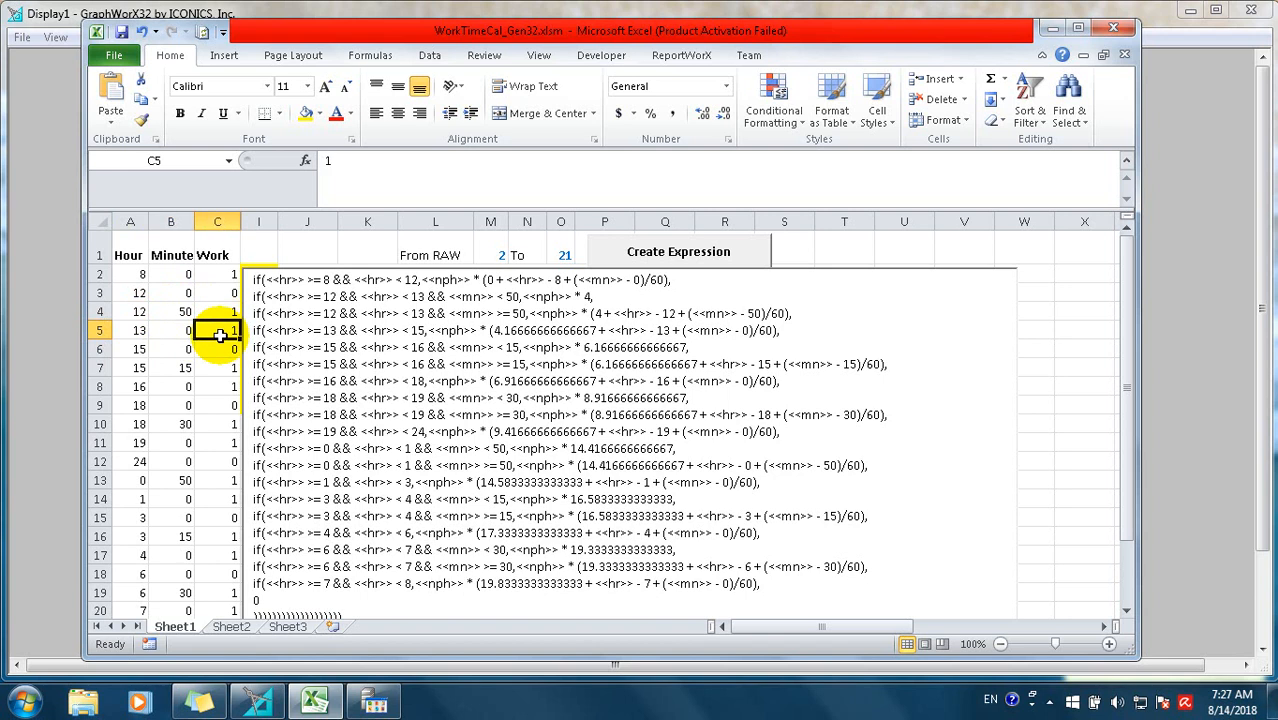
click(138, 350)
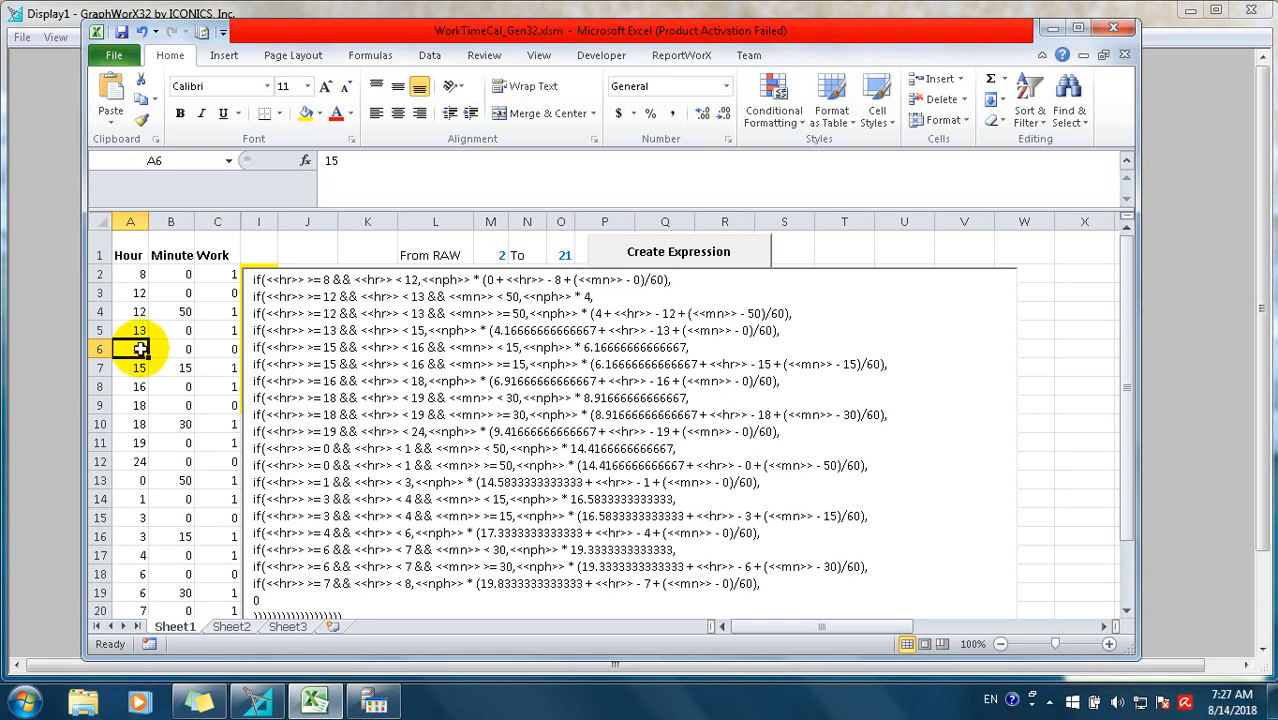
click(180, 333)
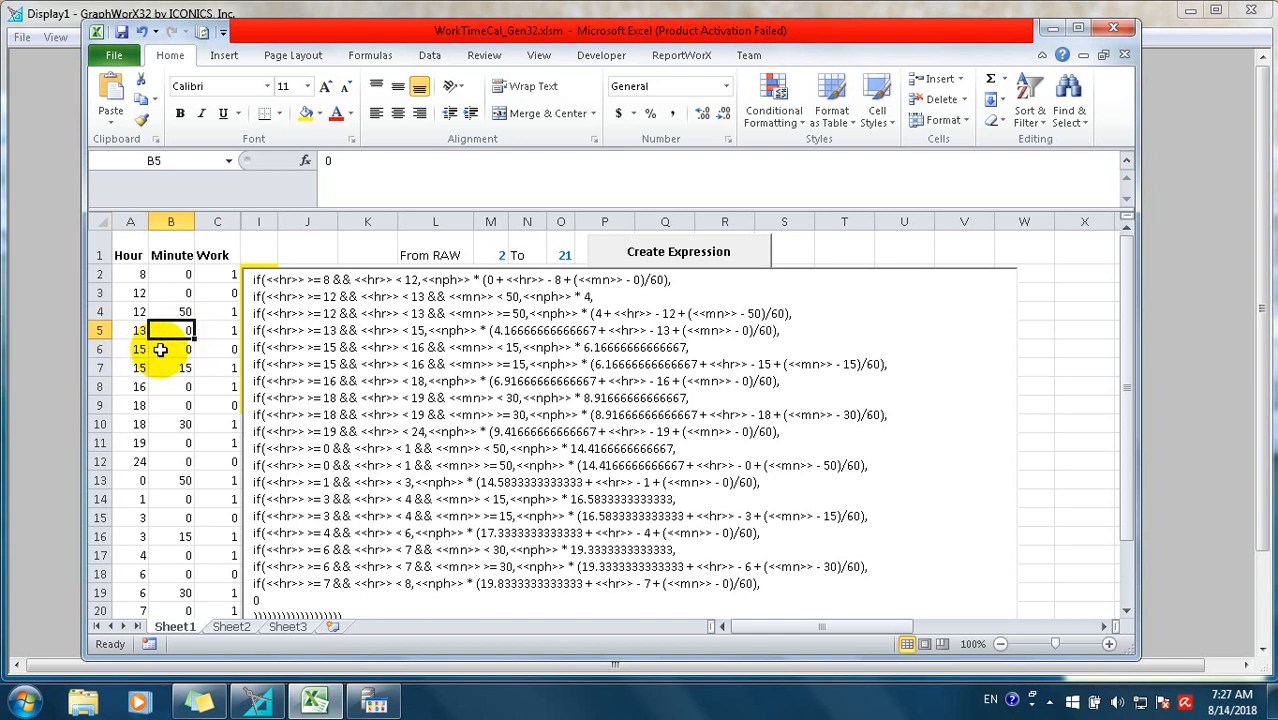
click(218, 347)
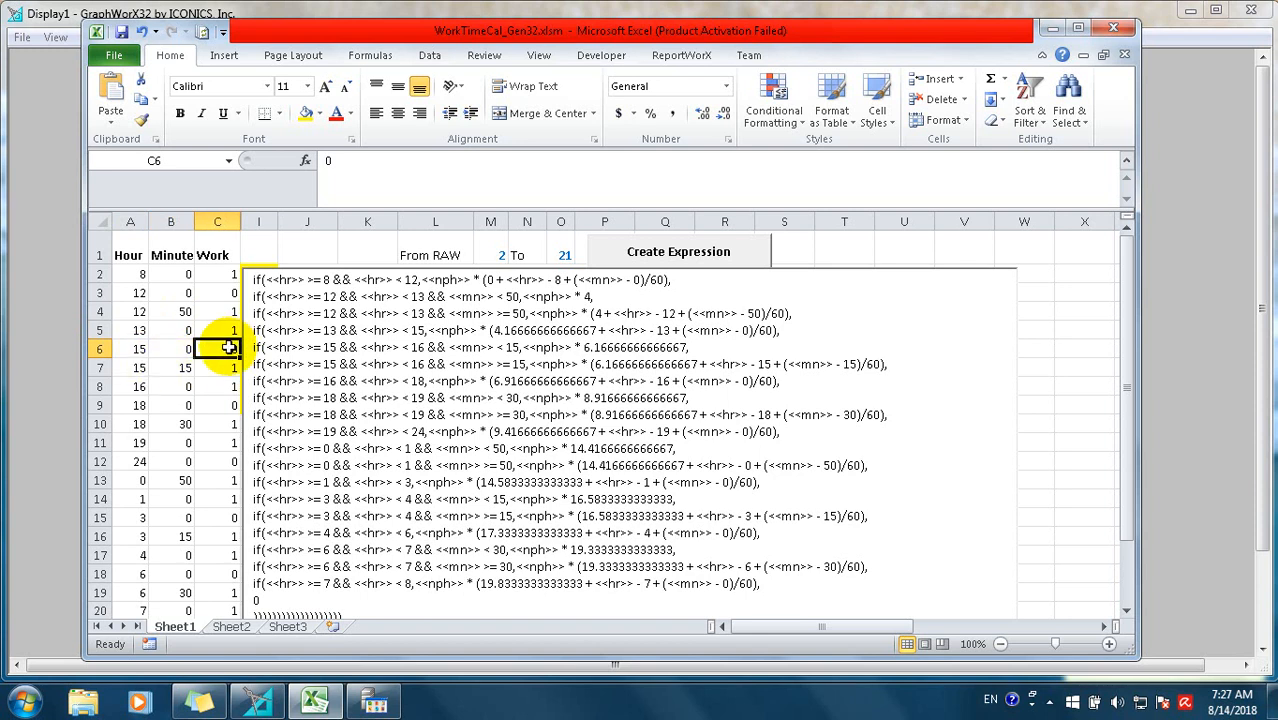
click(137, 366)
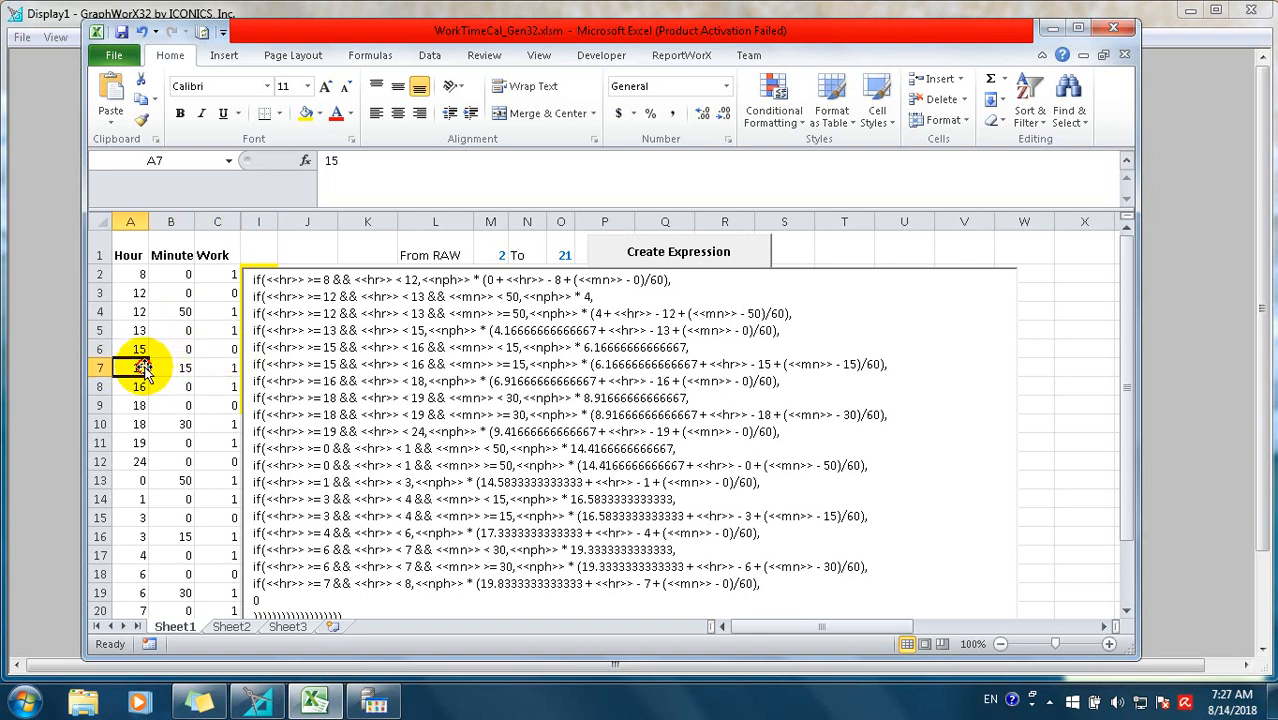
click(192, 369)
click(215, 366)
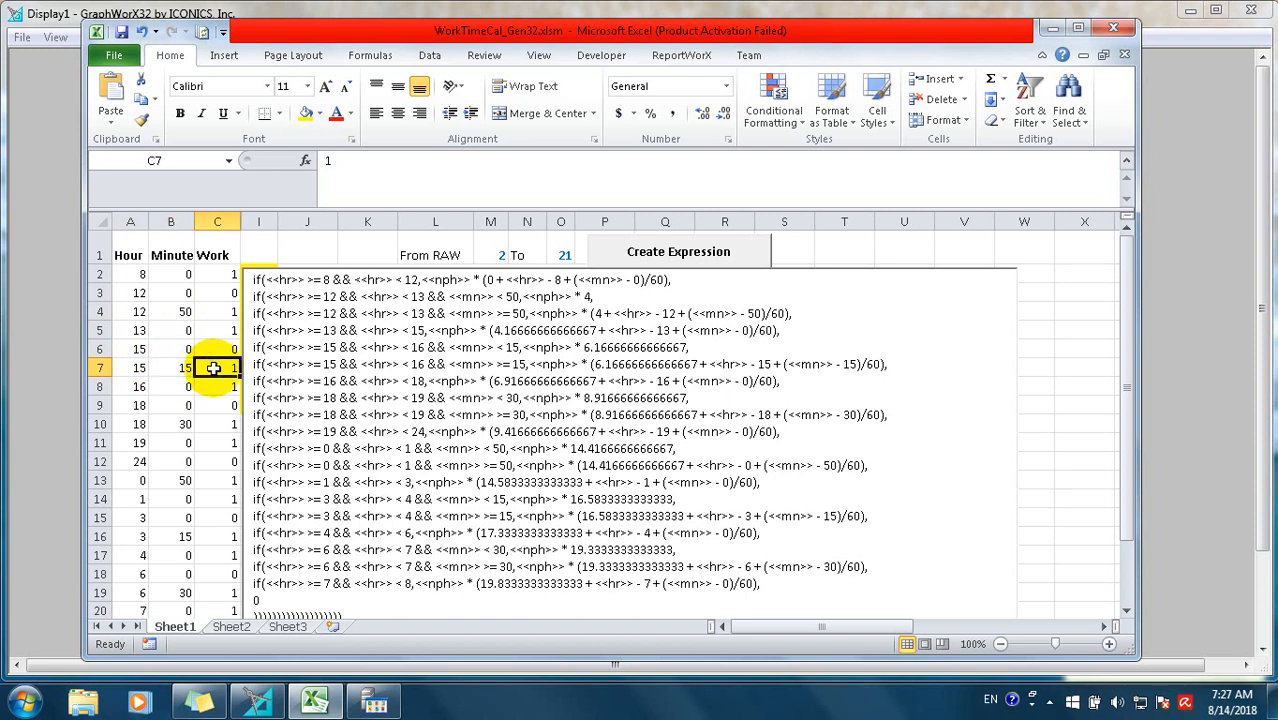
click(184, 367)
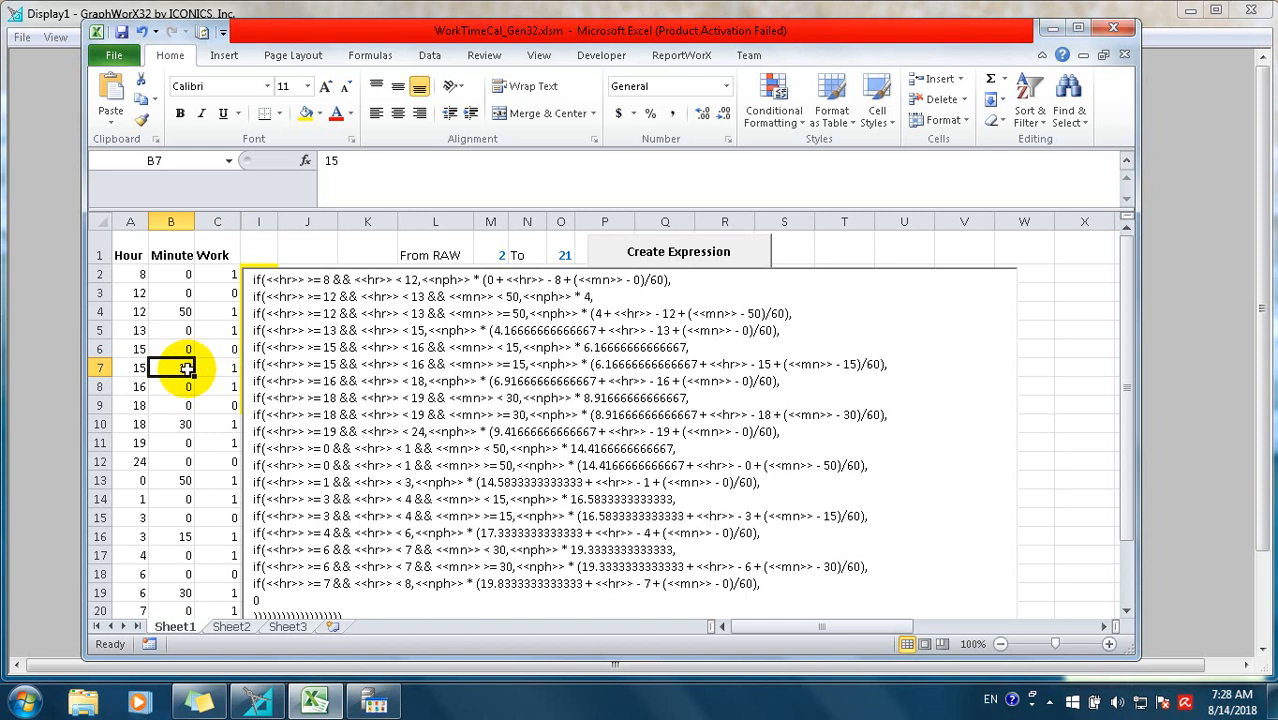
Step: Inspect the schedule entries in rows 8 and 9 and the midnight entries in rows 12 and 13
click(143, 387)
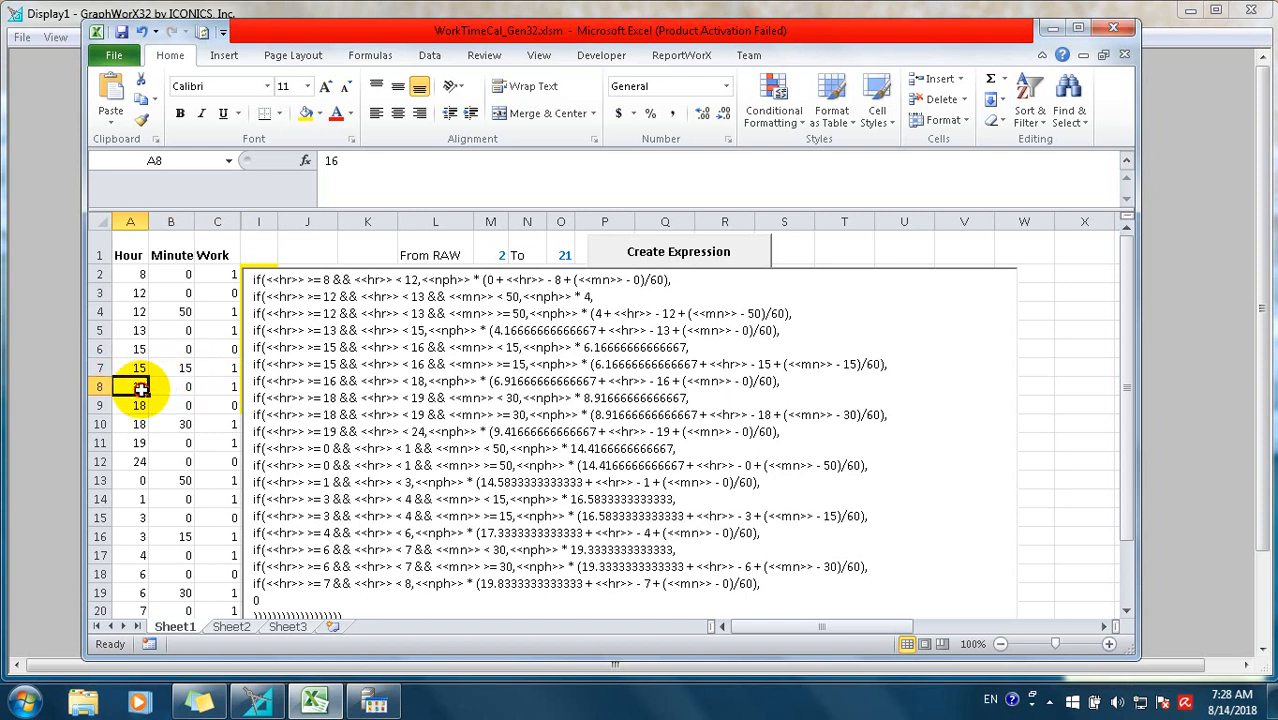
click(178, 387)
click(212, 388)
click(146, 405)
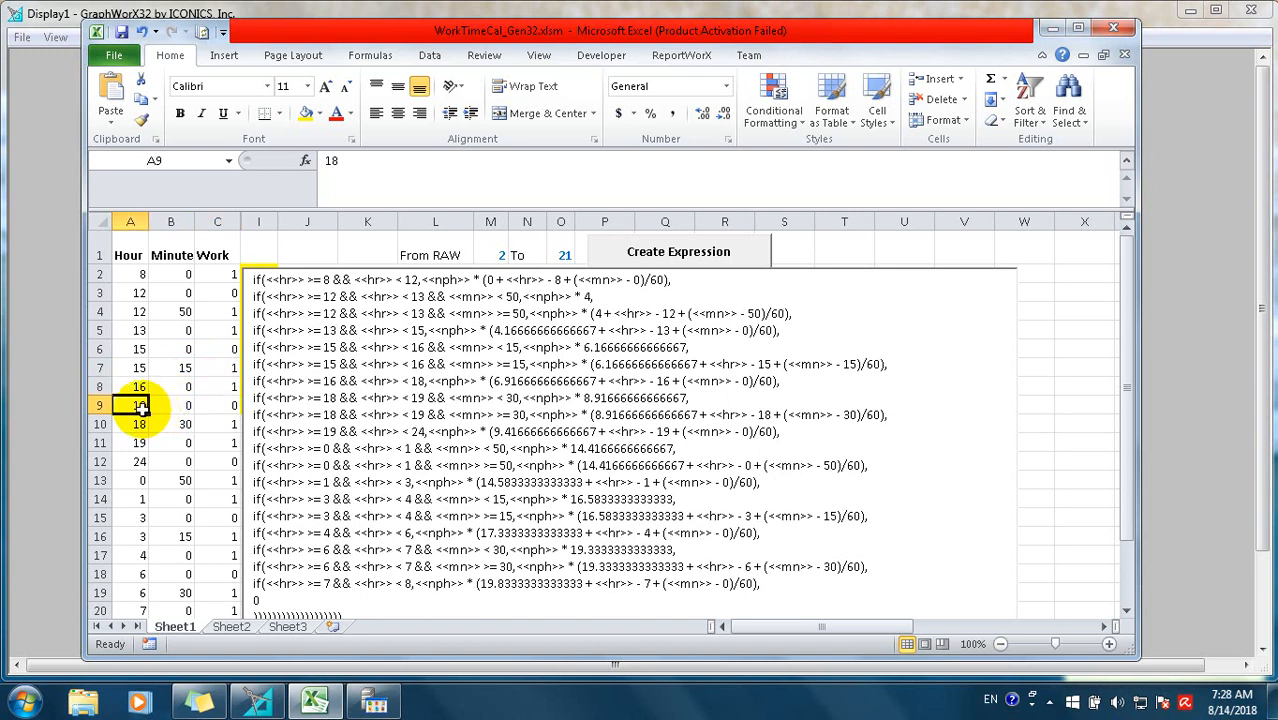
click(186, 406)
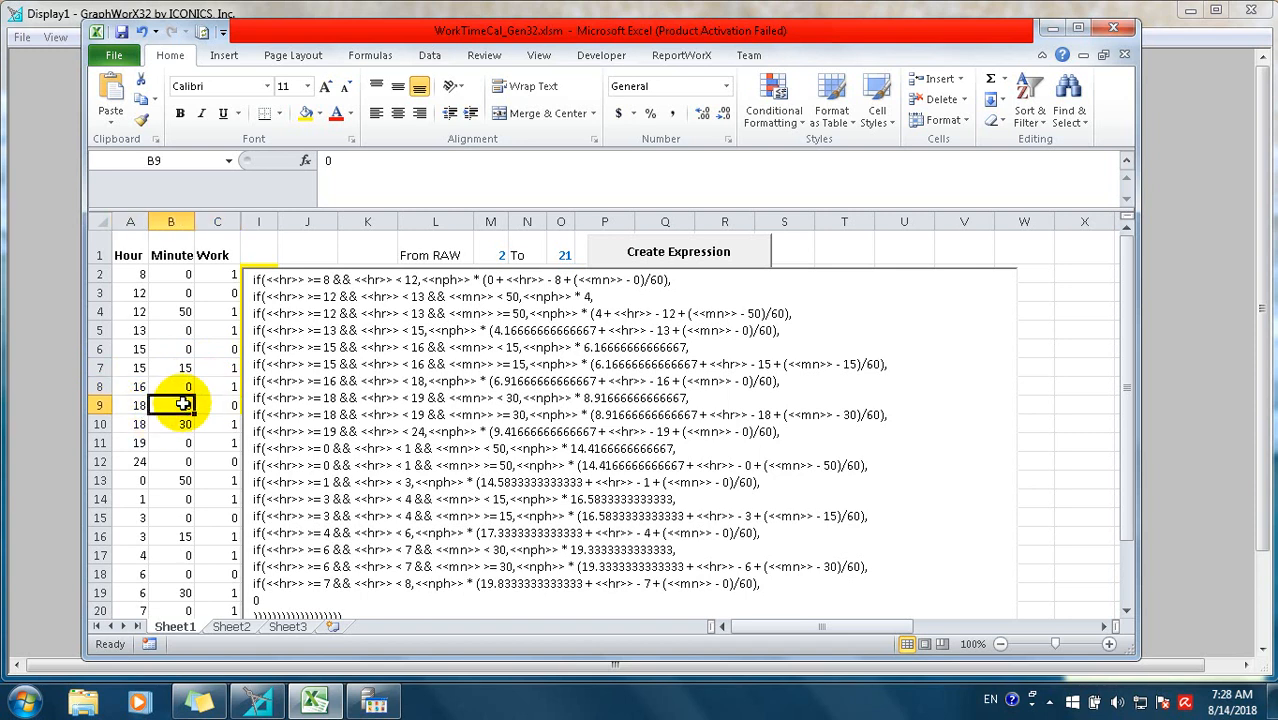
click(219, 405)
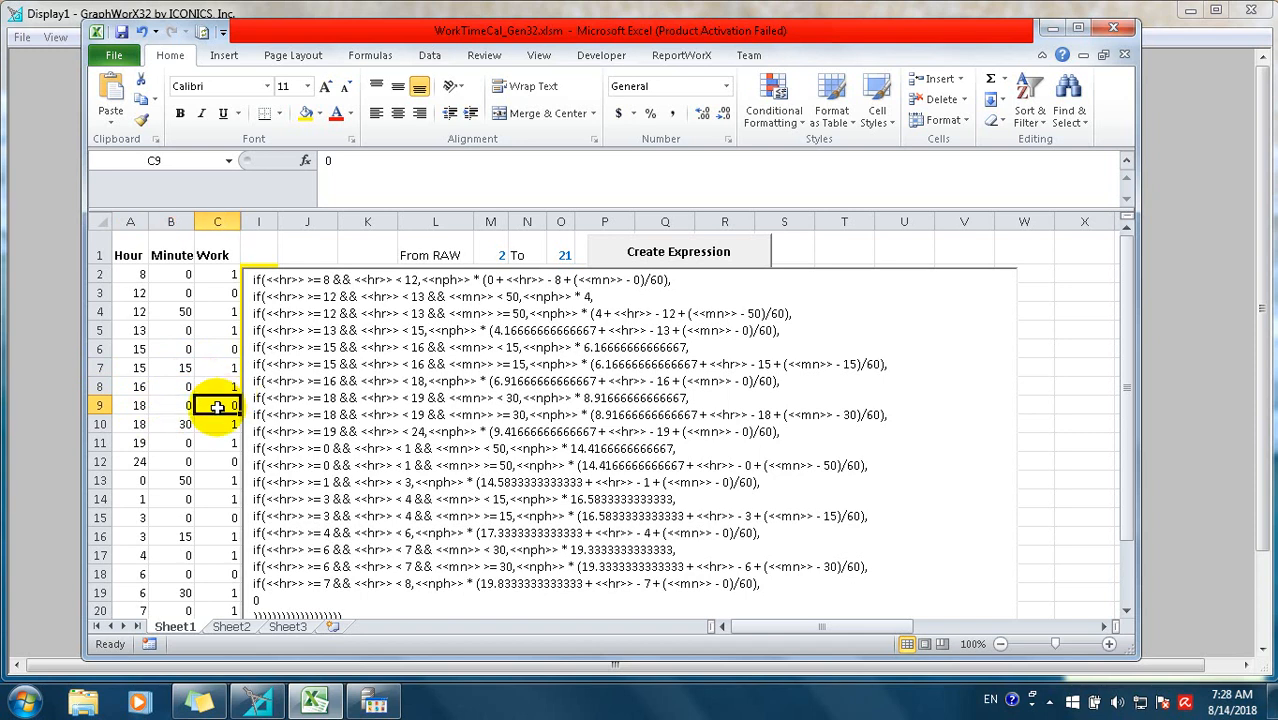
click(119, 462)
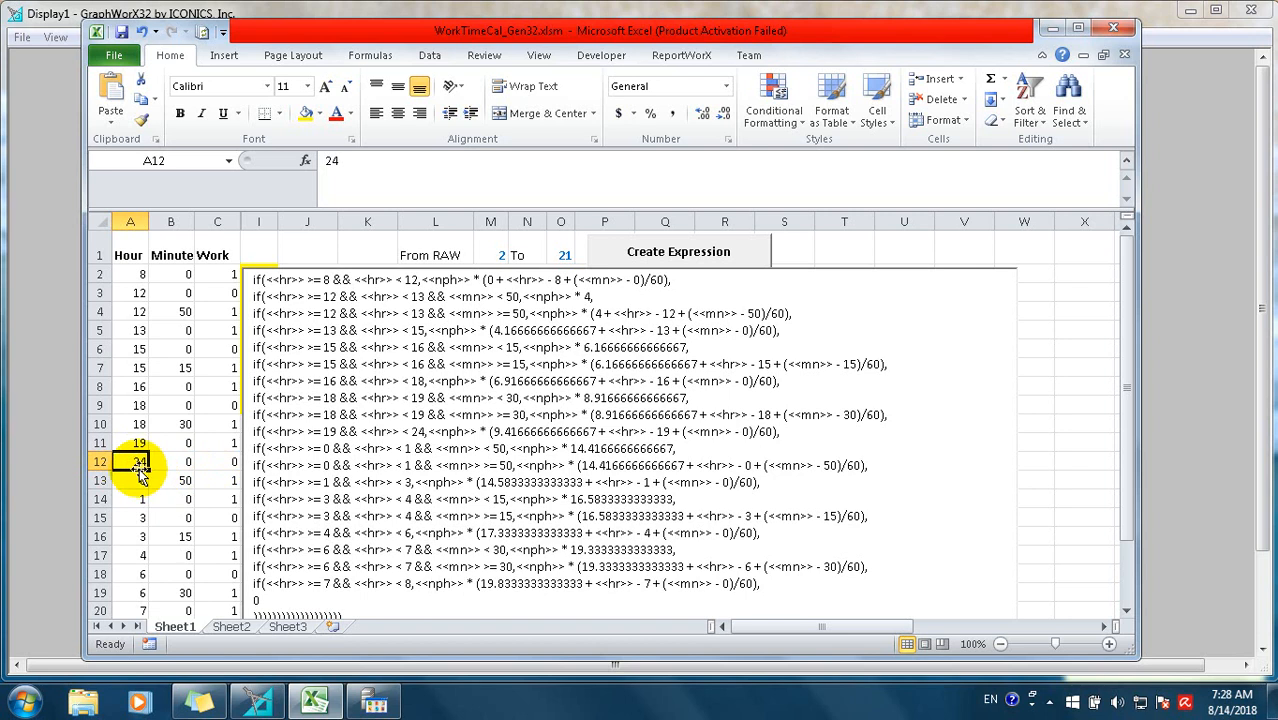
click(165, 461)
click(222, 462)
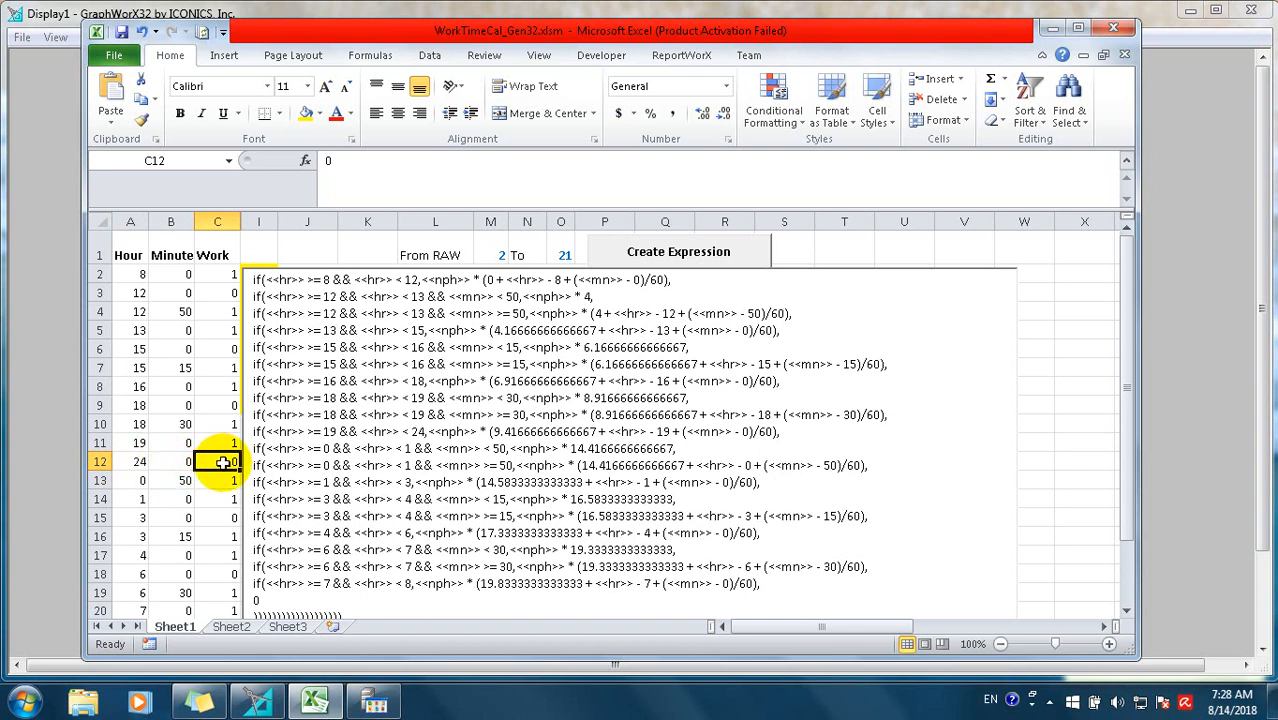
click(120, 480)
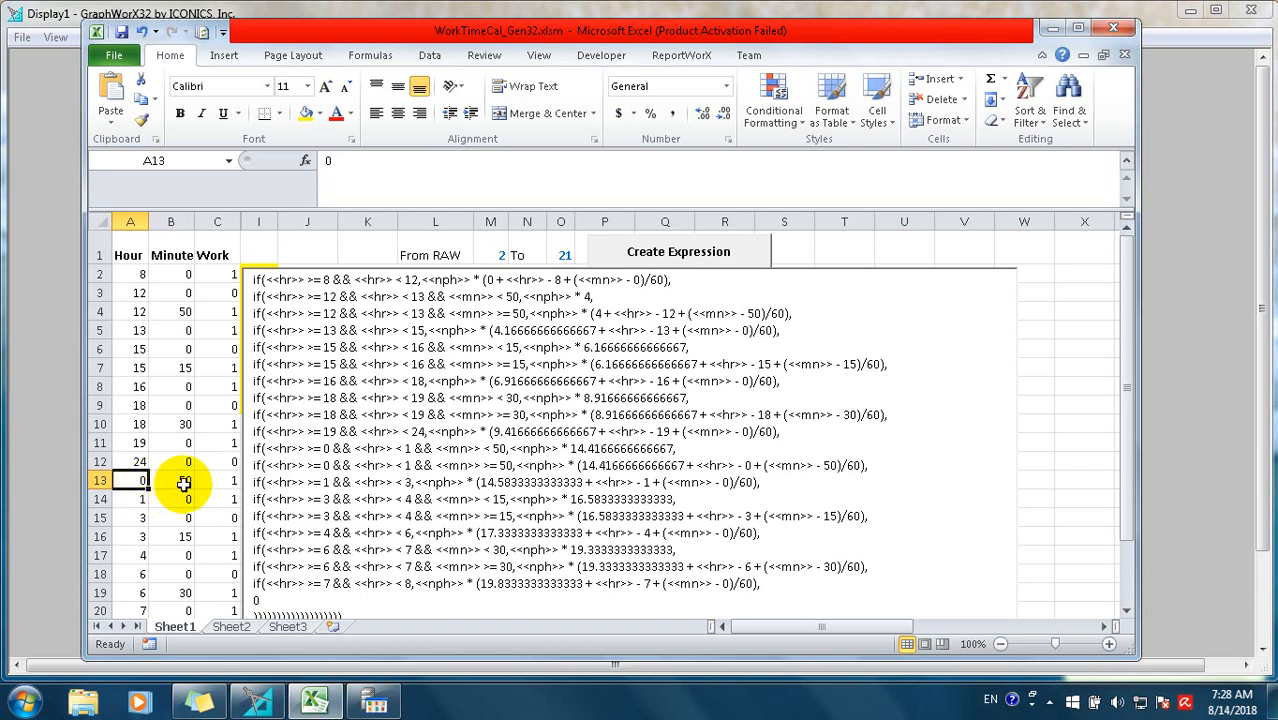
click(183, 481)
click(217, 481)
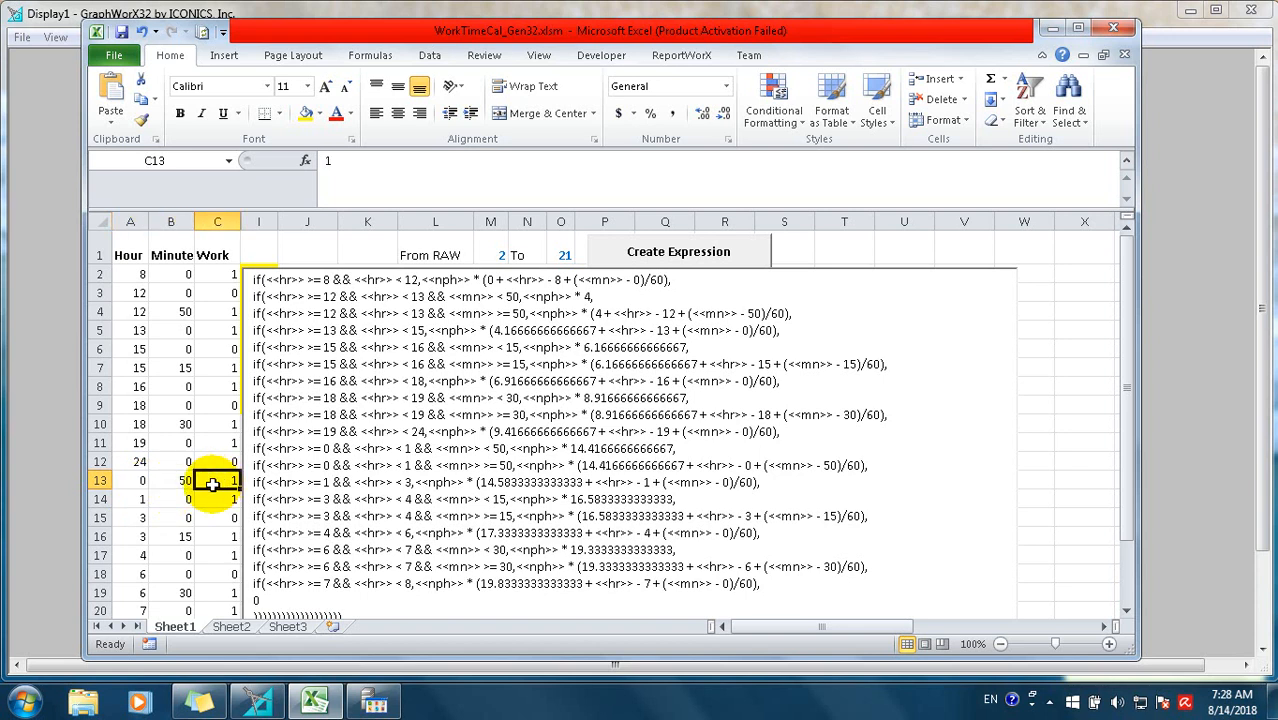
Step: Compare the schedule's starting hour in row 2 with the closing entry in row 21, including its Work cell
scroll(183, 478, down, 3)
click(136, 445)
scroll(140, 455, up, 3)
click(139, 273)
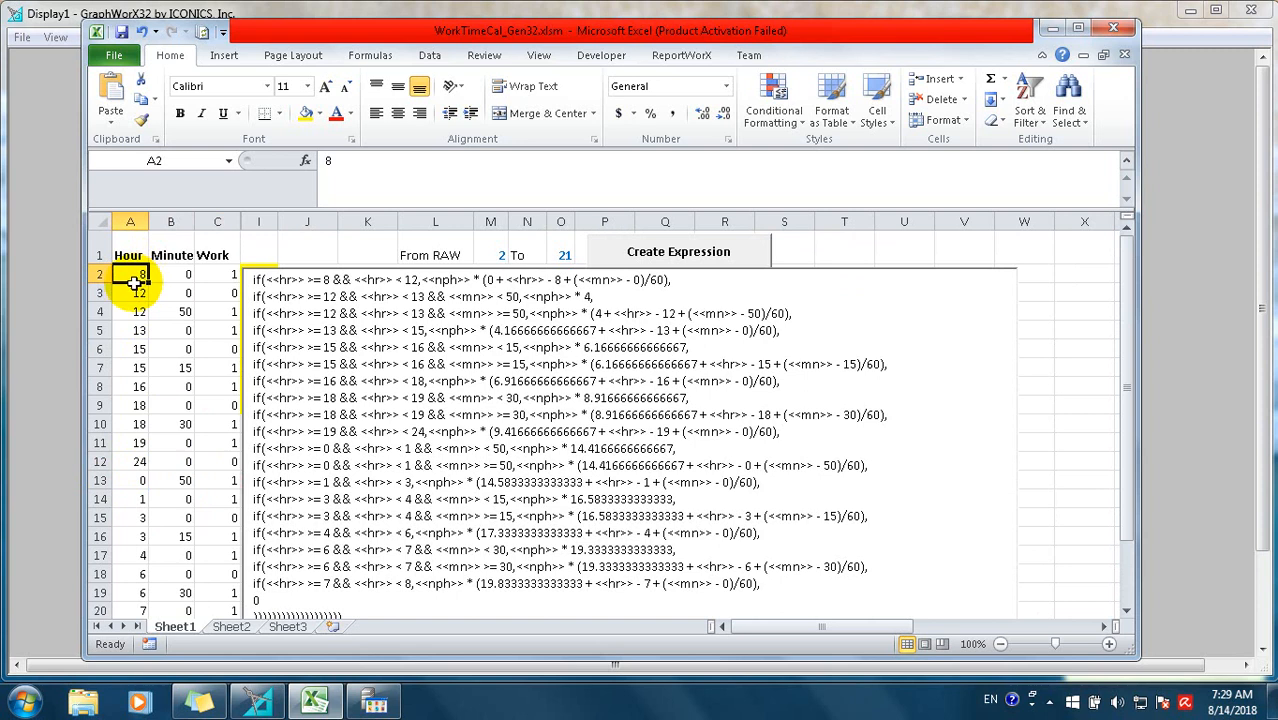
scroll(141, 330, down, 4)
click(143, 390)
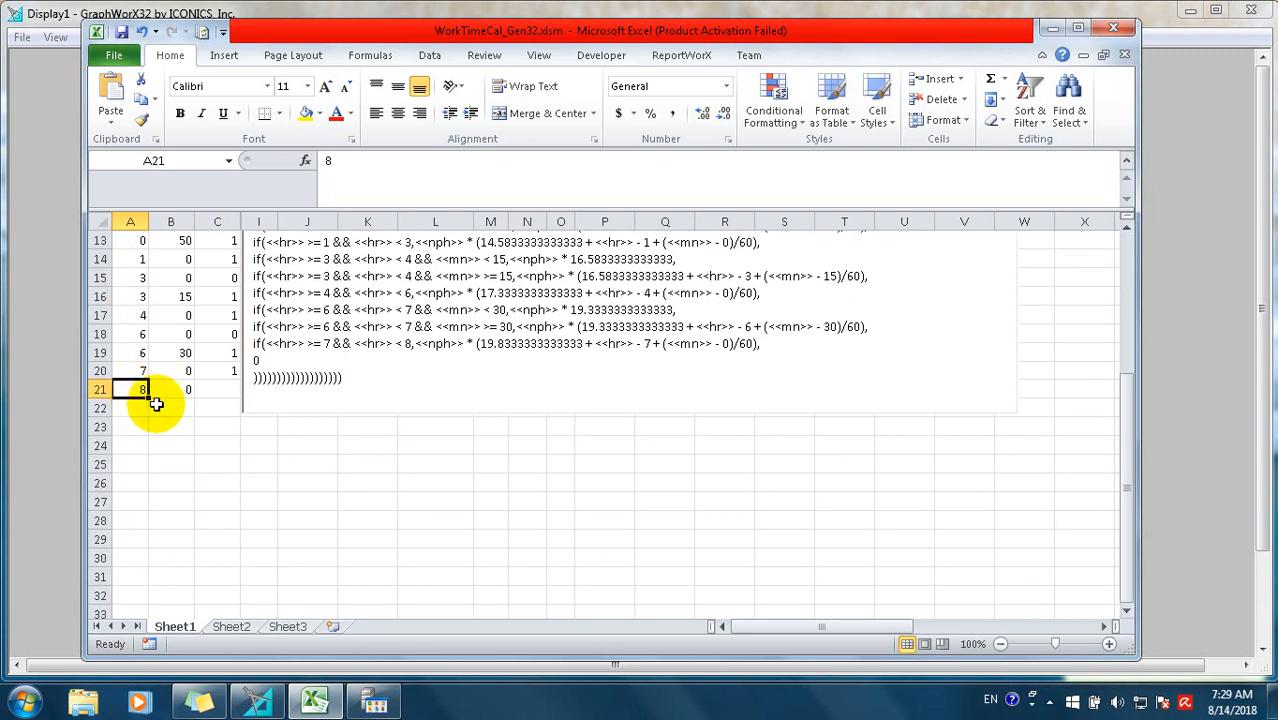
click(219, 391)
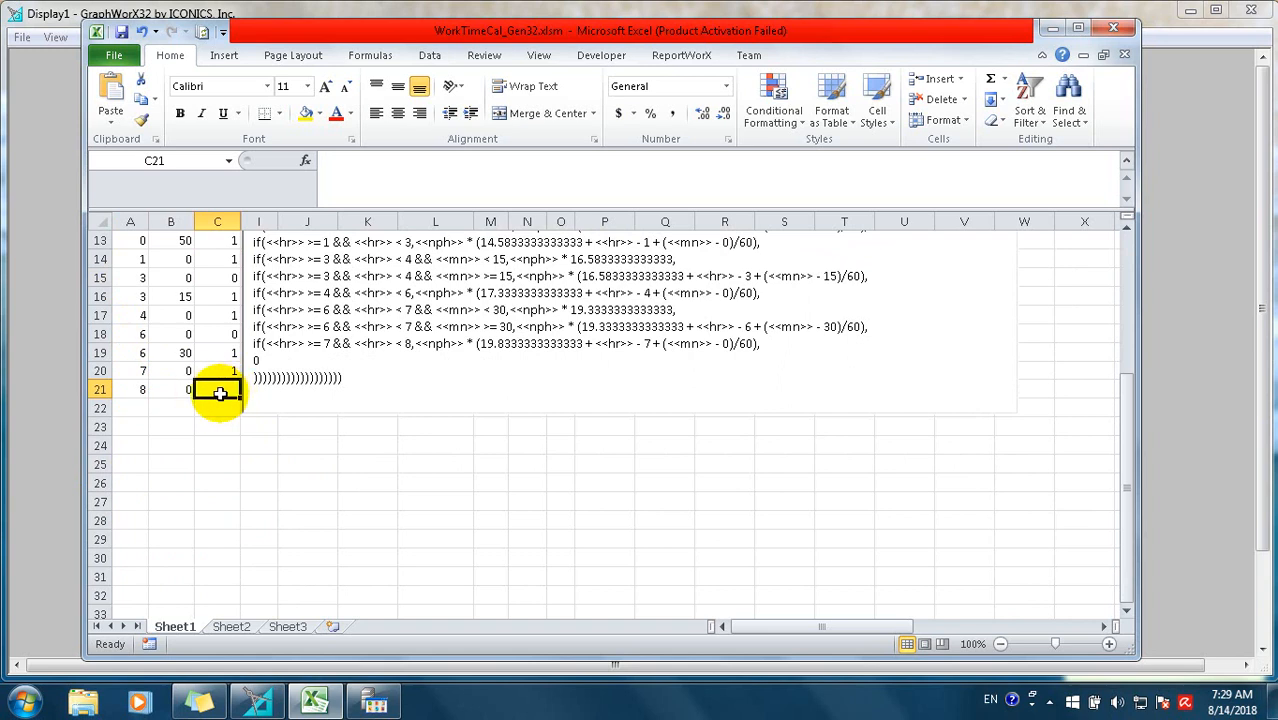
scroll(219, 391, up, 4)
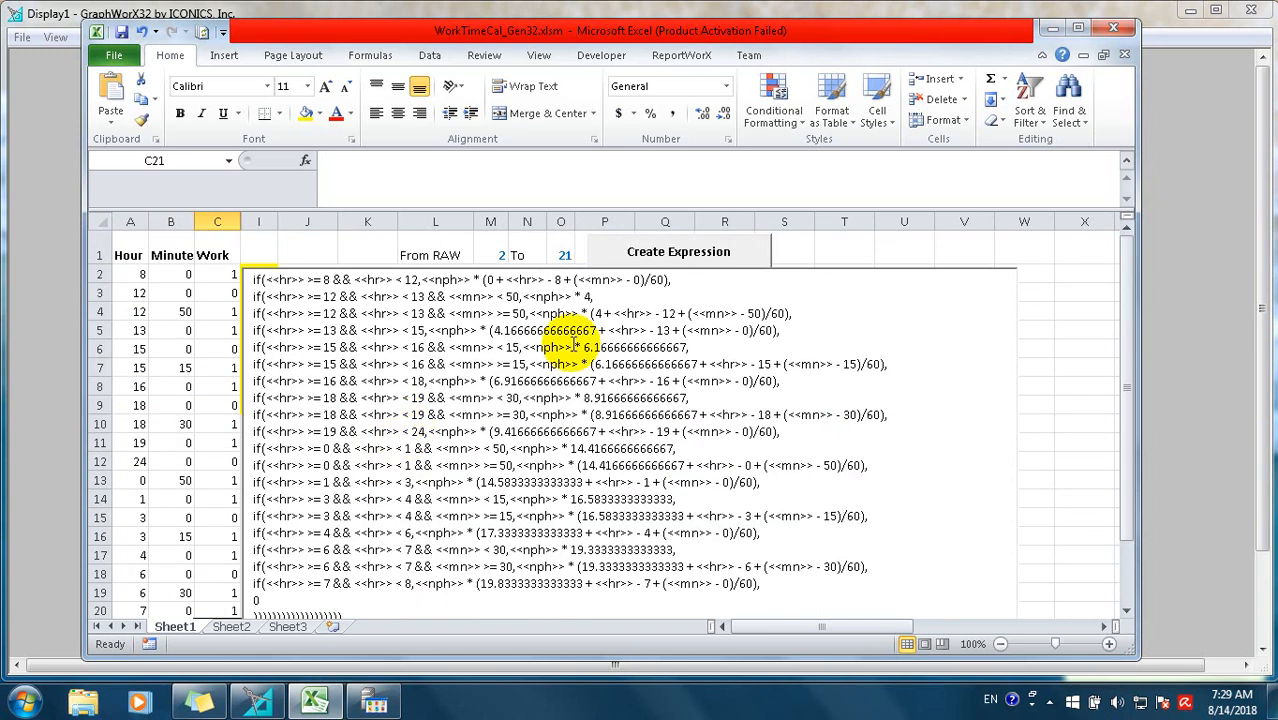
Step: Generate the expression from the schedule and check the start and end row cells M1 and O1
click(697, 254)
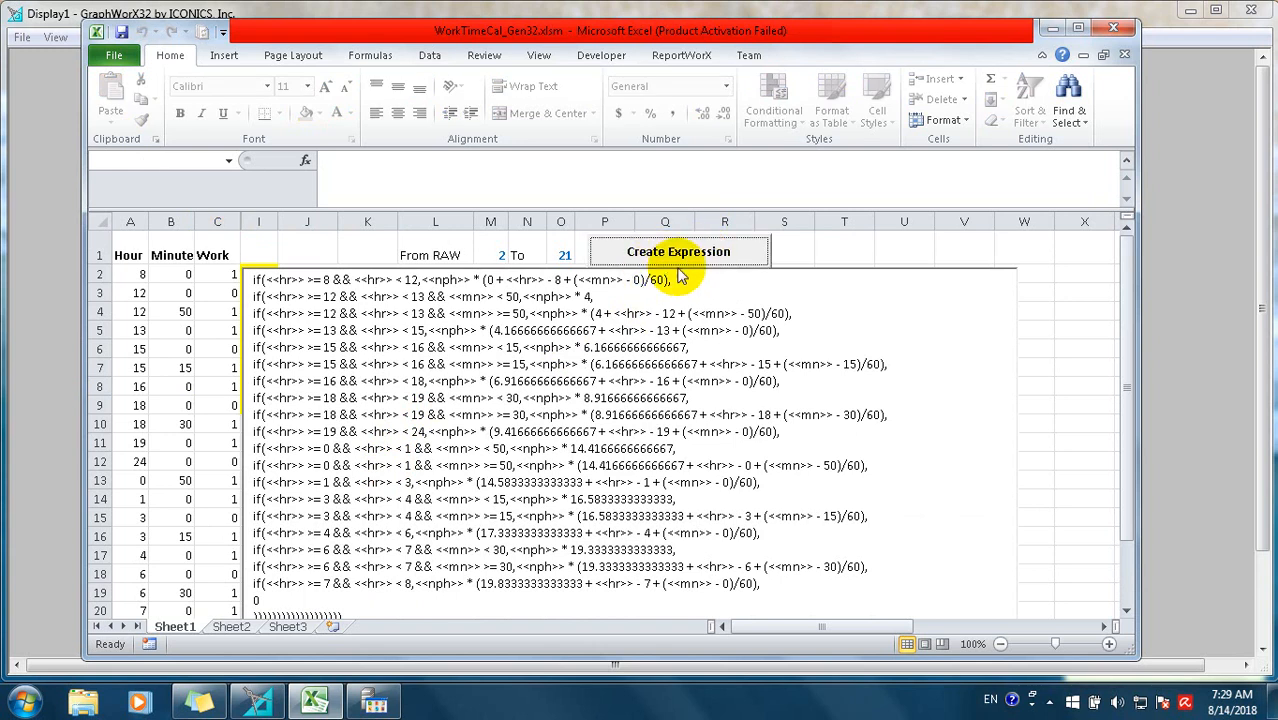
click(497, 254)
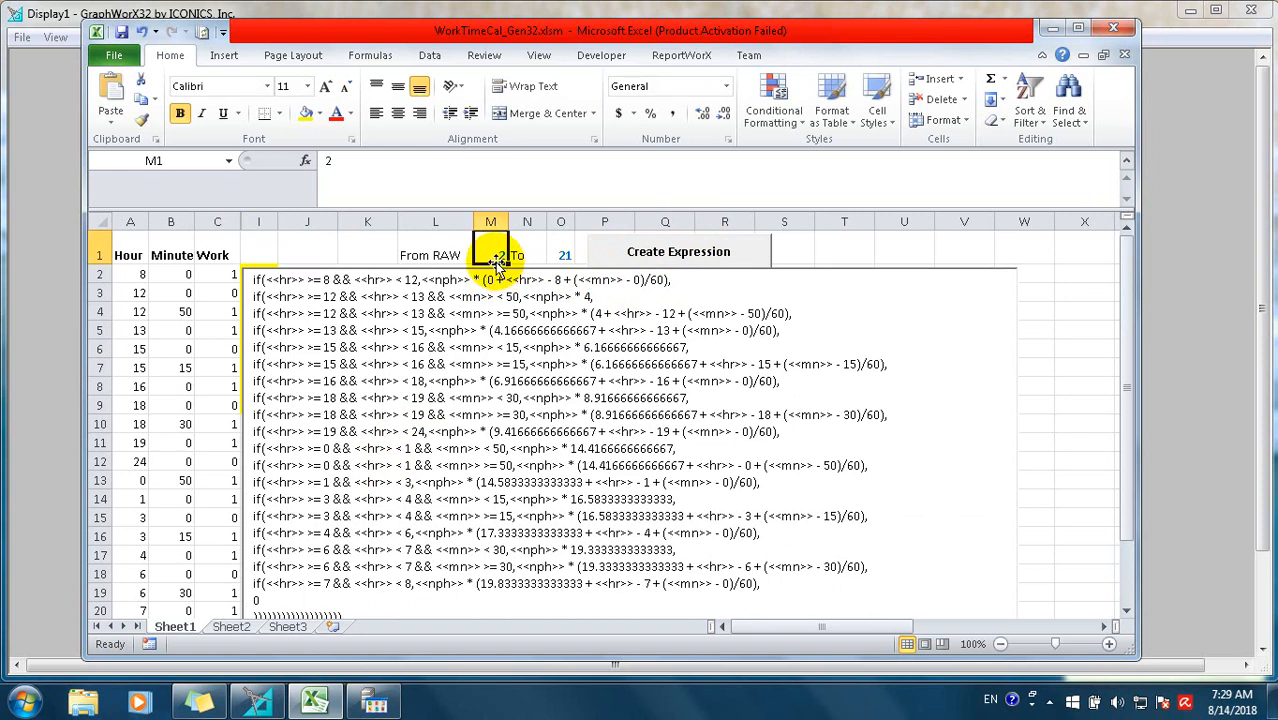
click(563, 256)
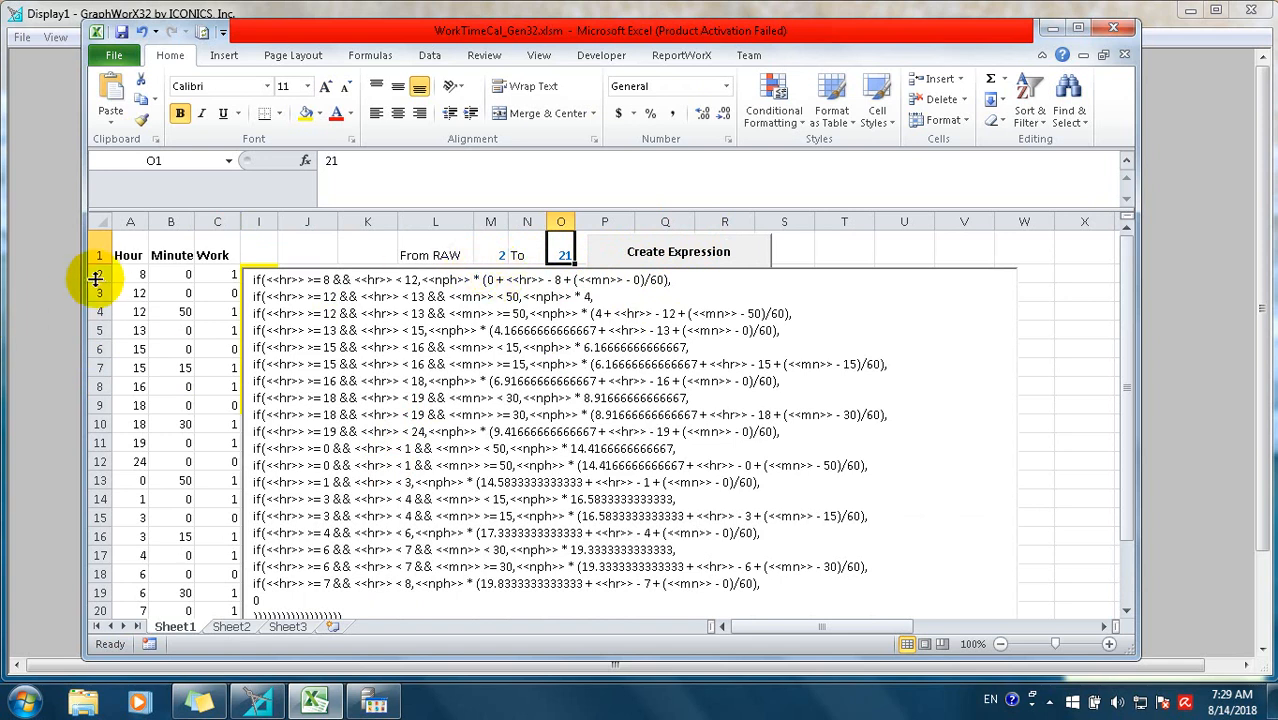
Step: Compare the schedule's first and last entries in rows 2 and 21 with the row range cells M1 and O1
click(98, 275)
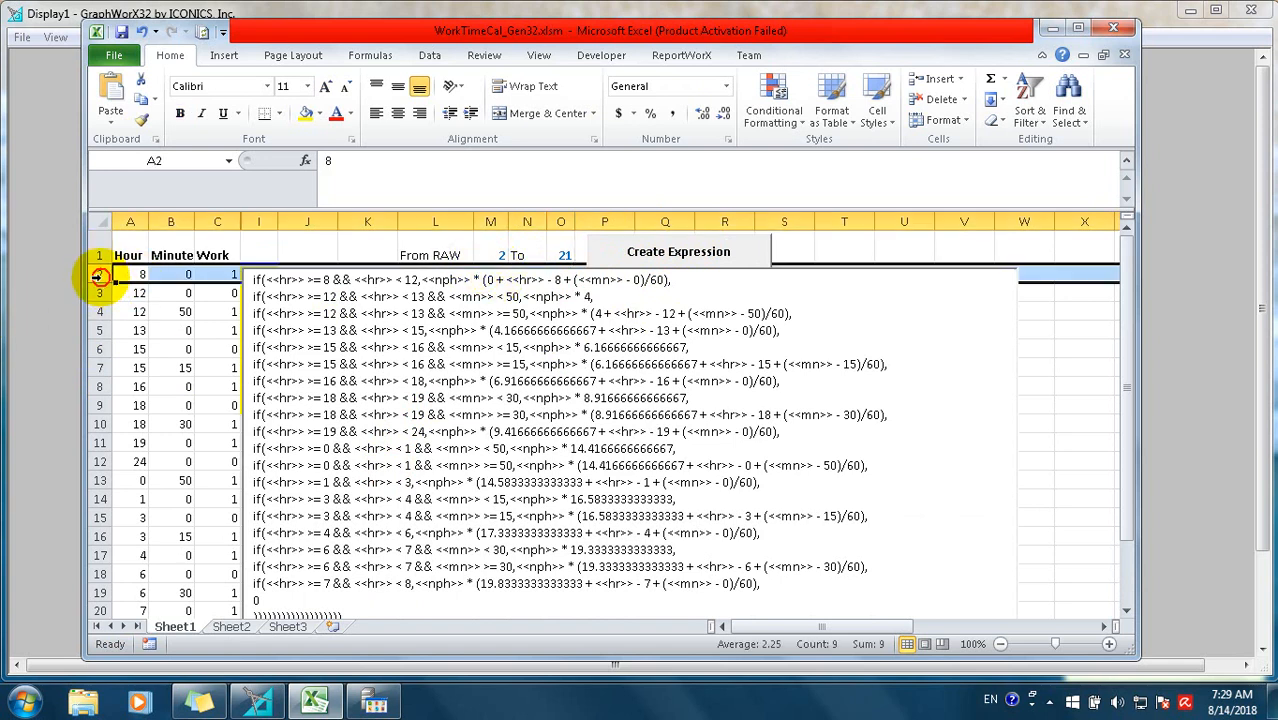
scroll(237, 374, down, 4)
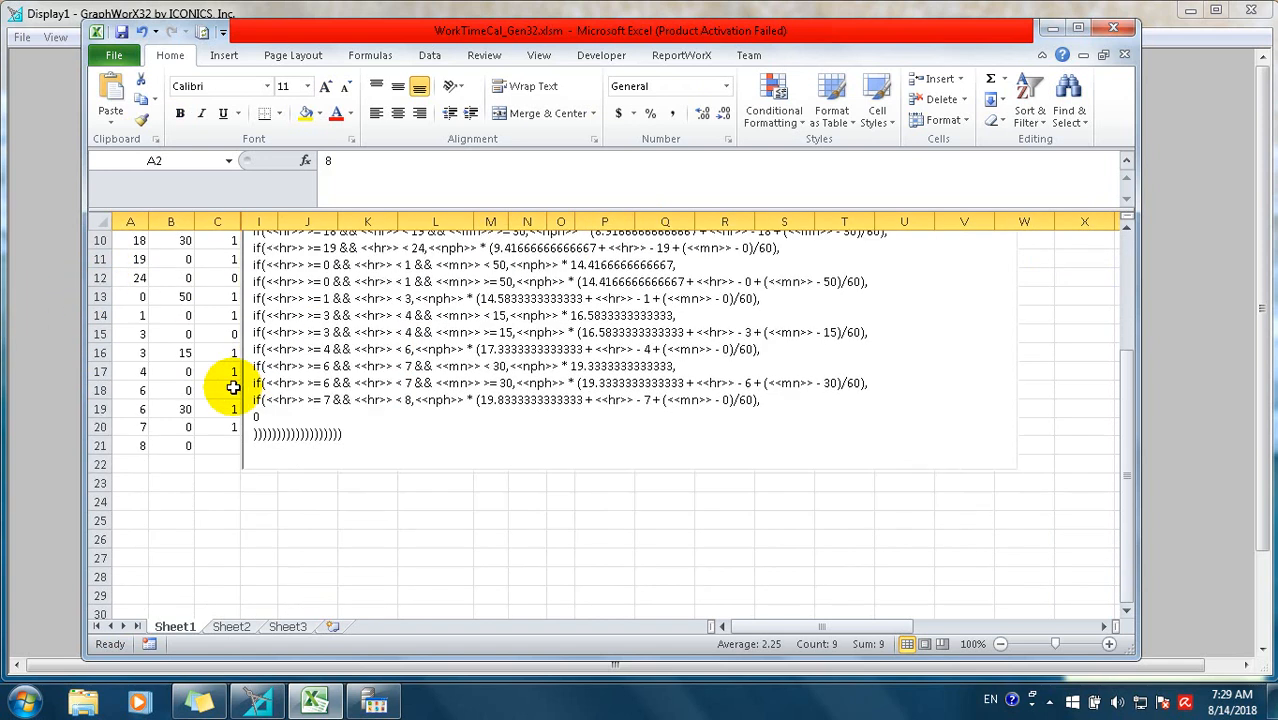
click(98, 390)
scroll(86, 410, up, 4)
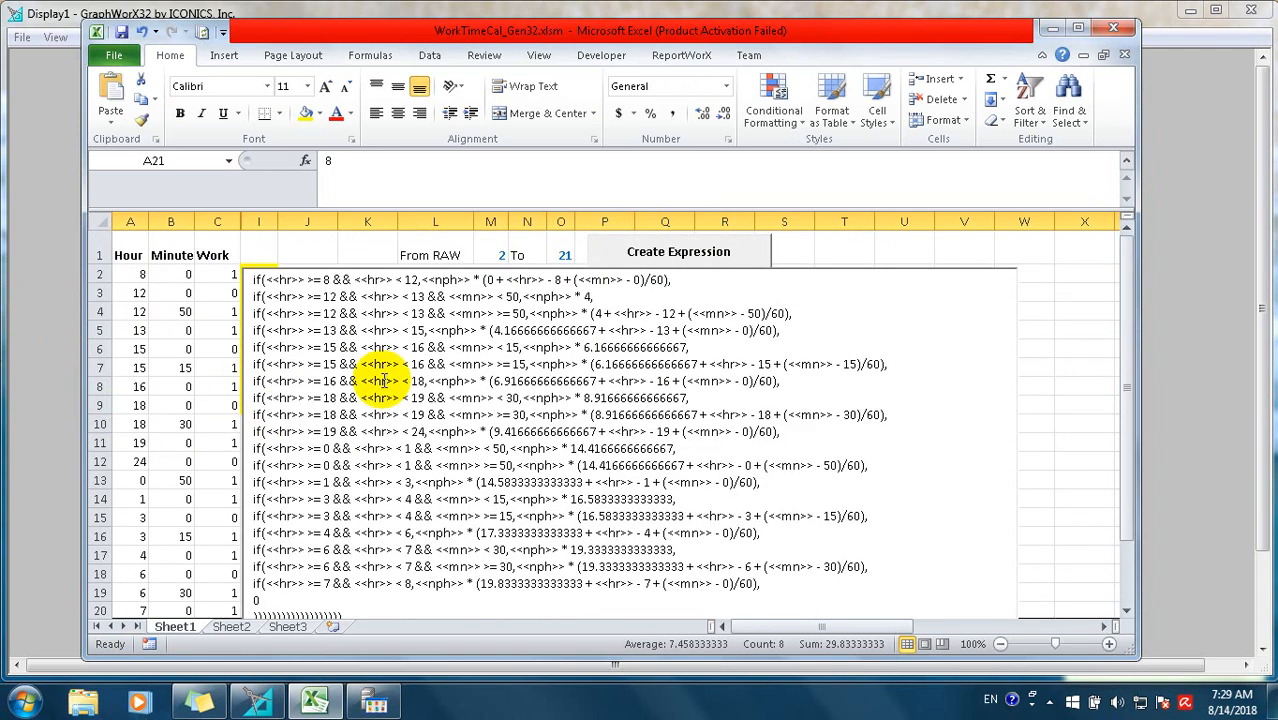
click(500, 255)
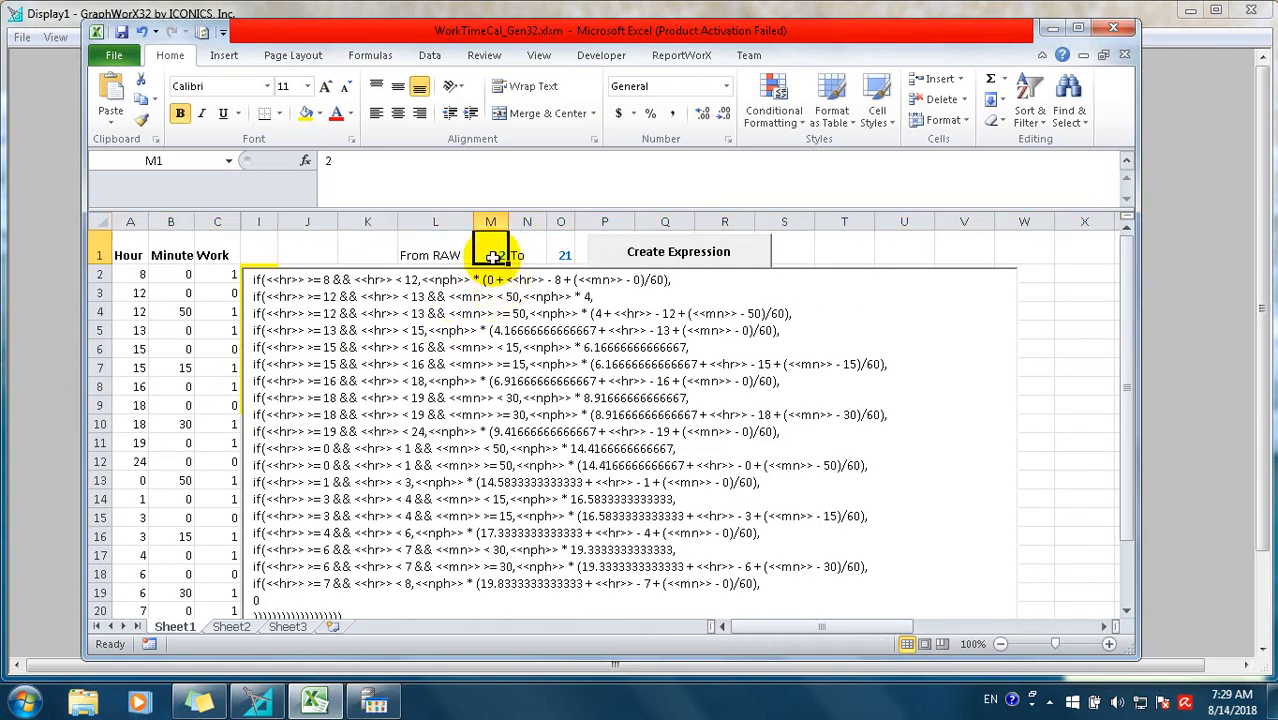
click(558, 253)
Step: Generate the expression for schedule rows 2 to 21 and copy the entire resulting text
click(640, 255)
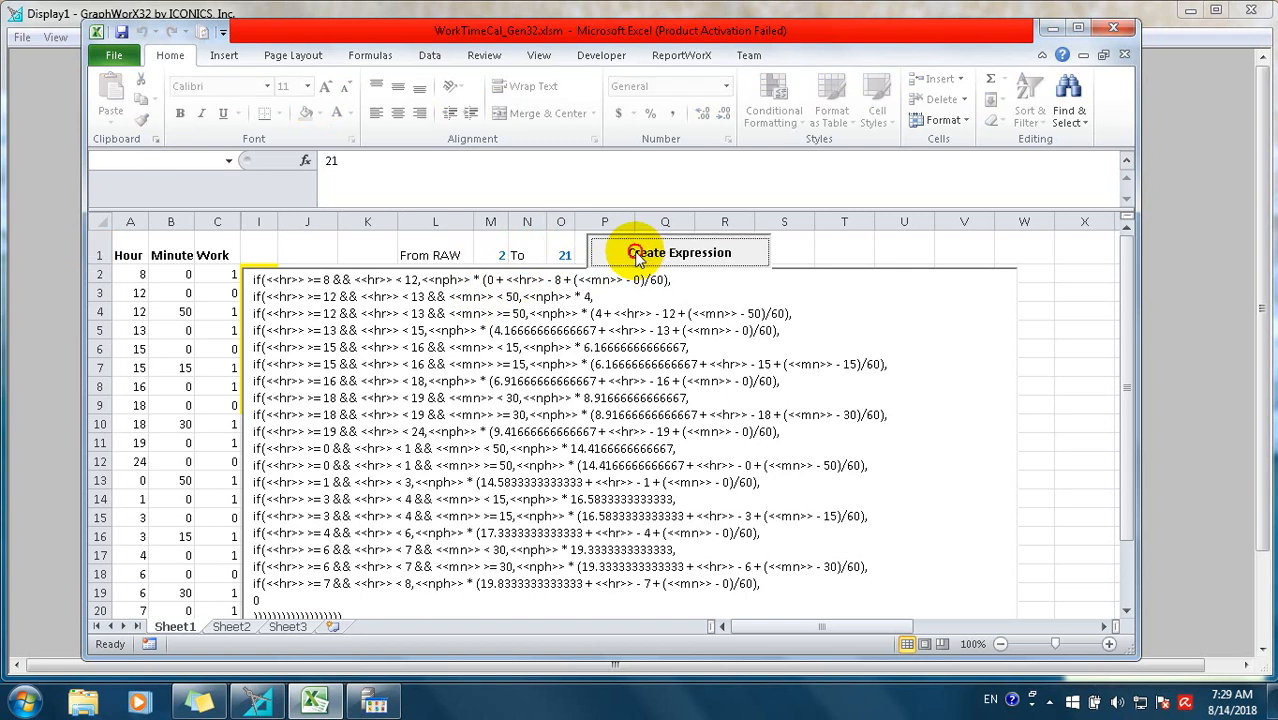
click(561, 325)
key(ctrl+a)
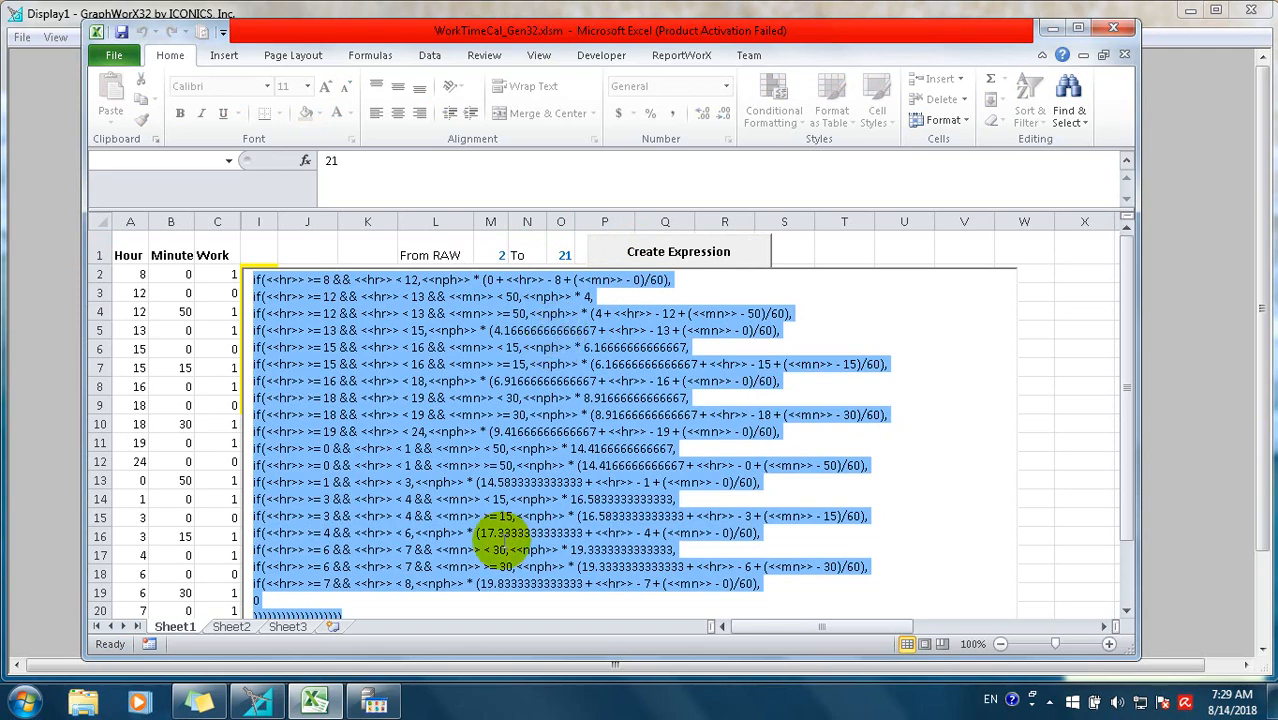
Step: Switch to Unified Data Manager and create an expression item named wrk1 under Expressions
click(375, 705)
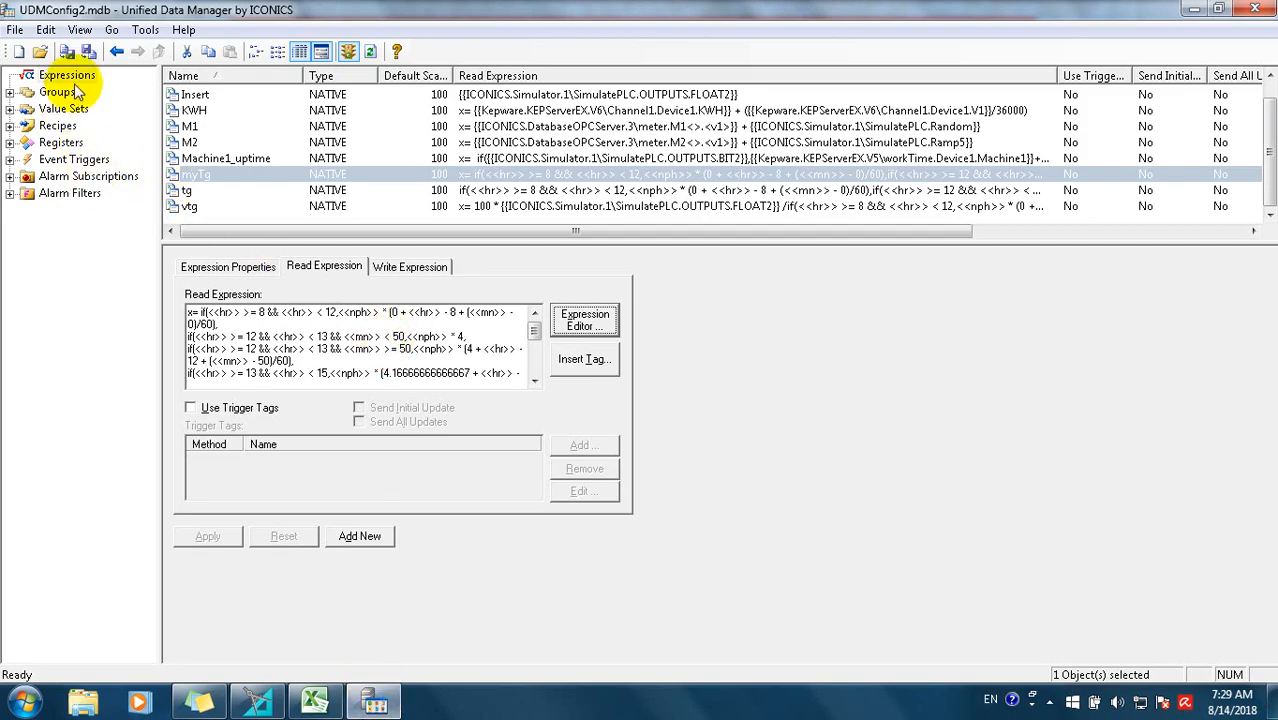
right_click(74, 77)
mouse_move(121, 90)
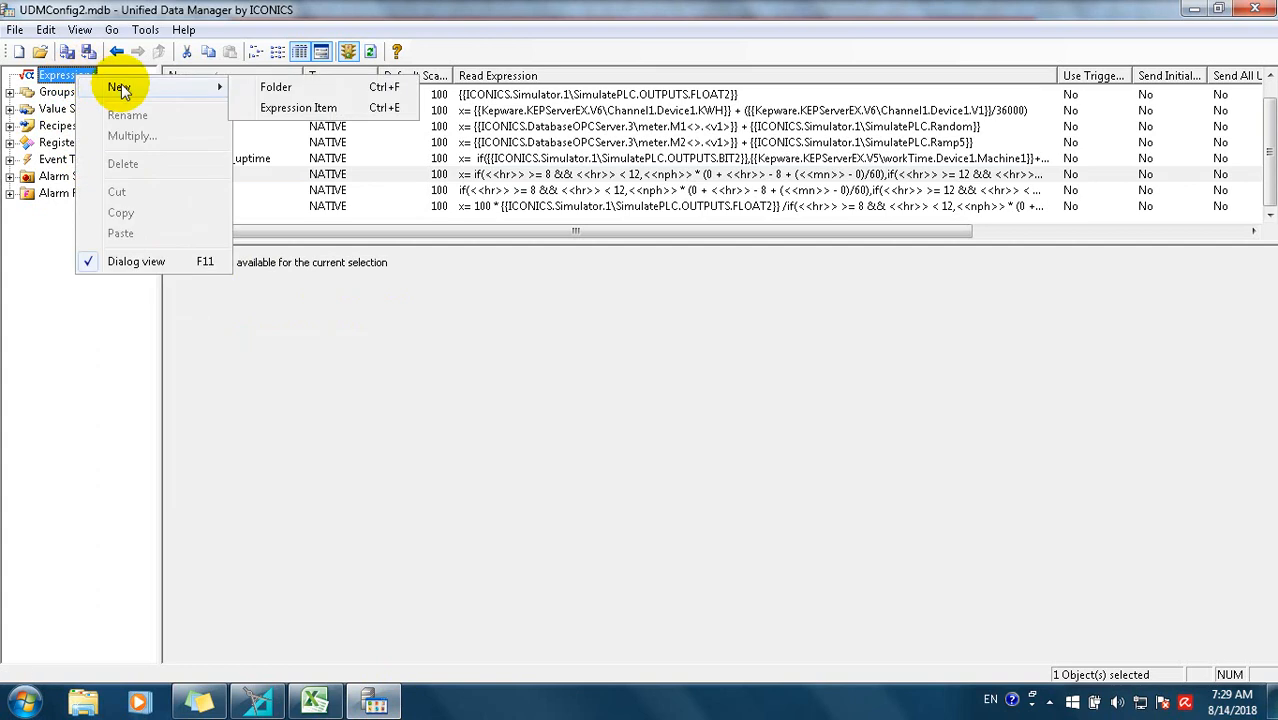
click(320, 107)
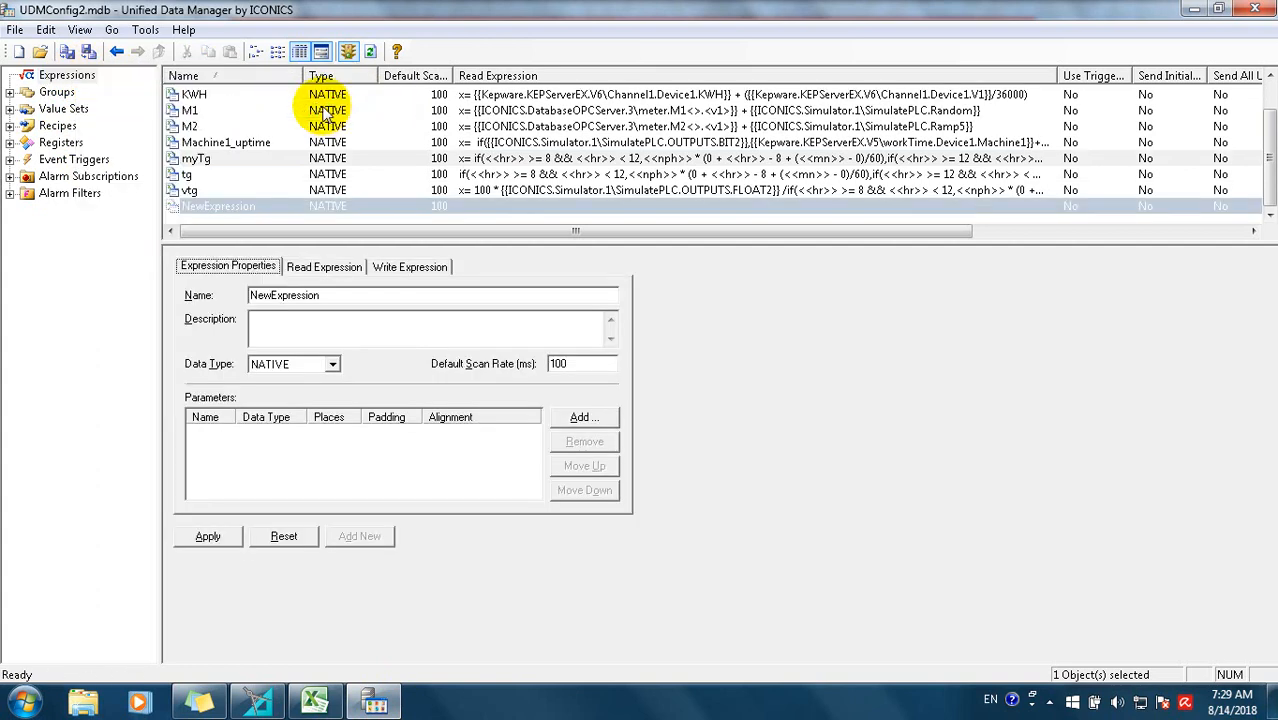
drag(340, 296, 205, 296)
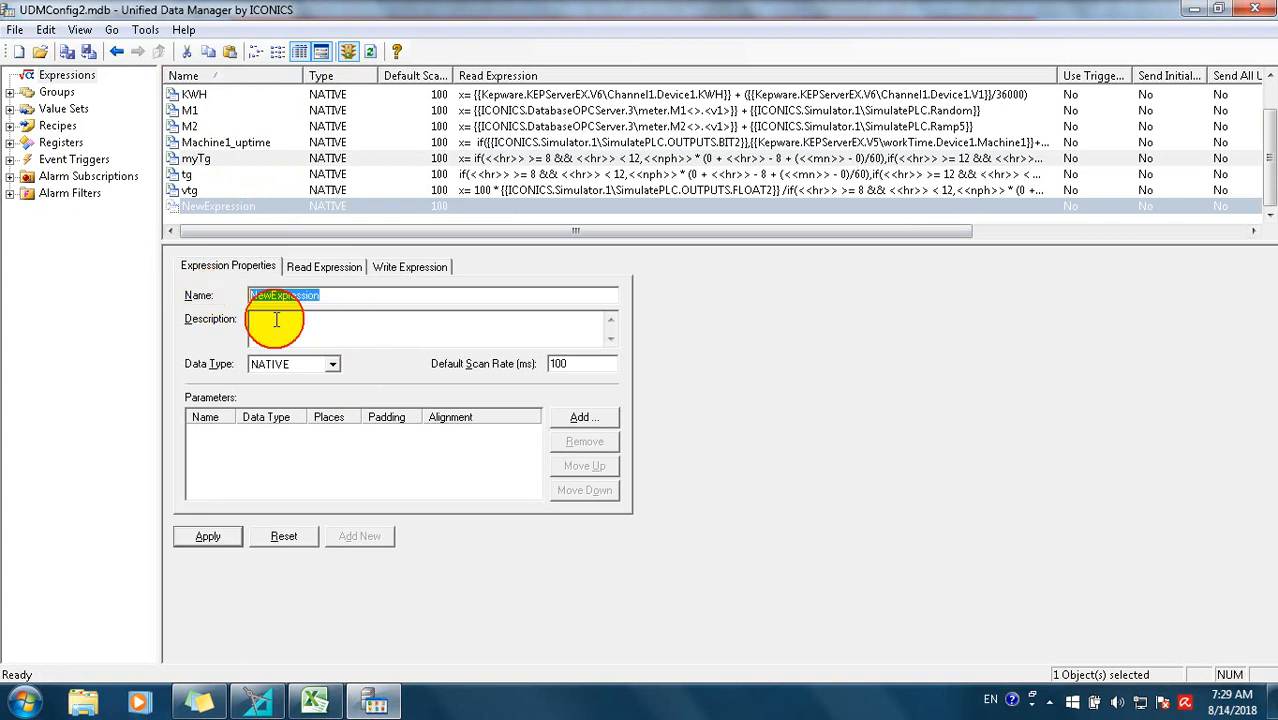
text(Ex)
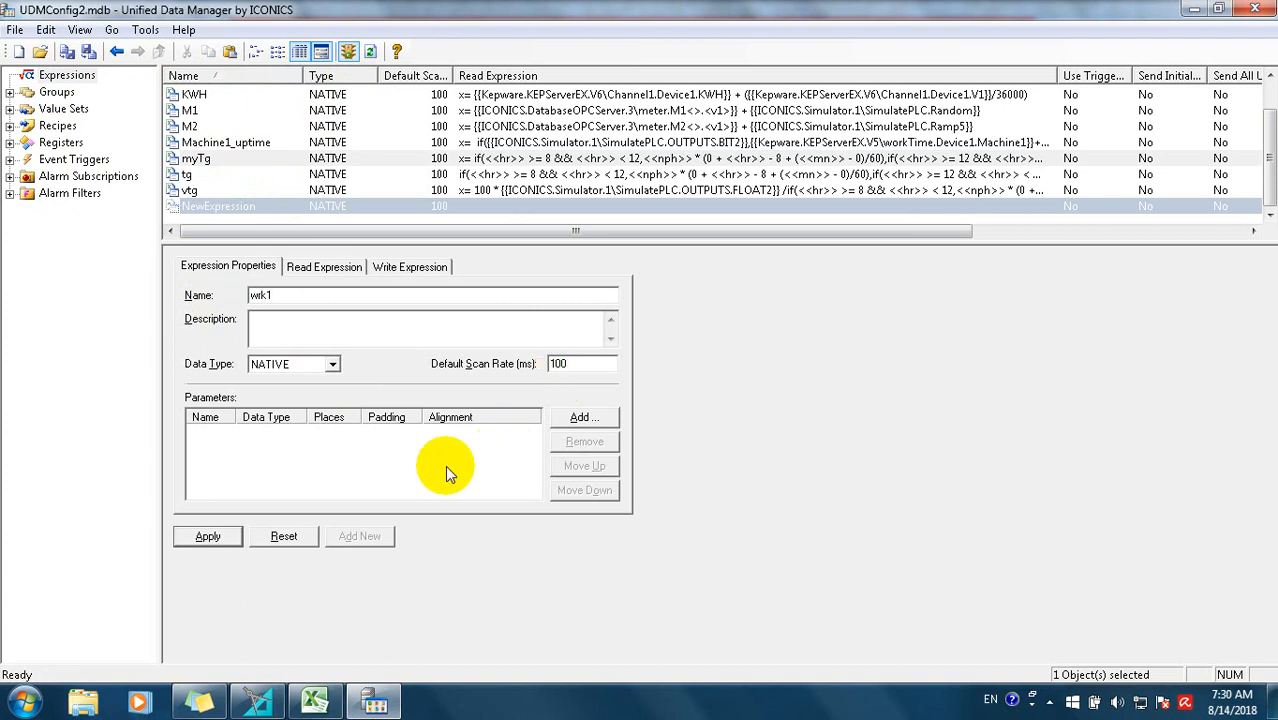
Step: Paste the copied schedule expression as the read expression of wrk1
click(324, 266)
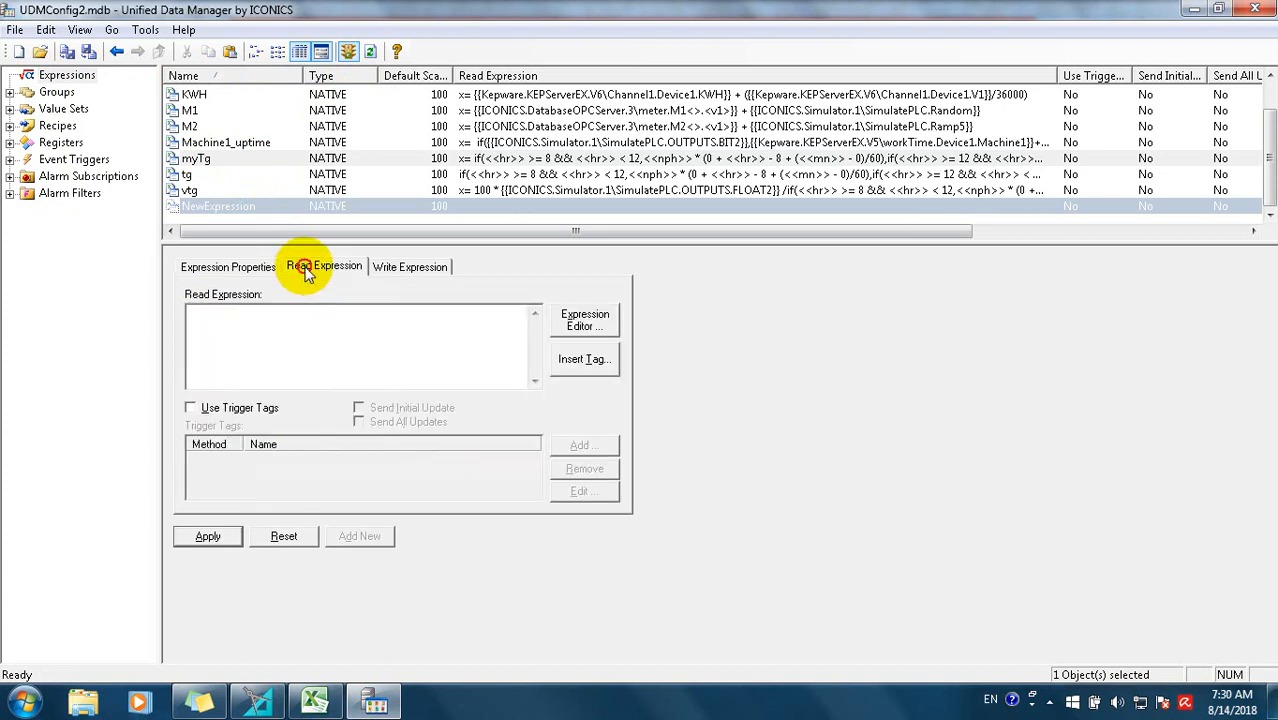
right_click(300, 330)
click(378, 414)
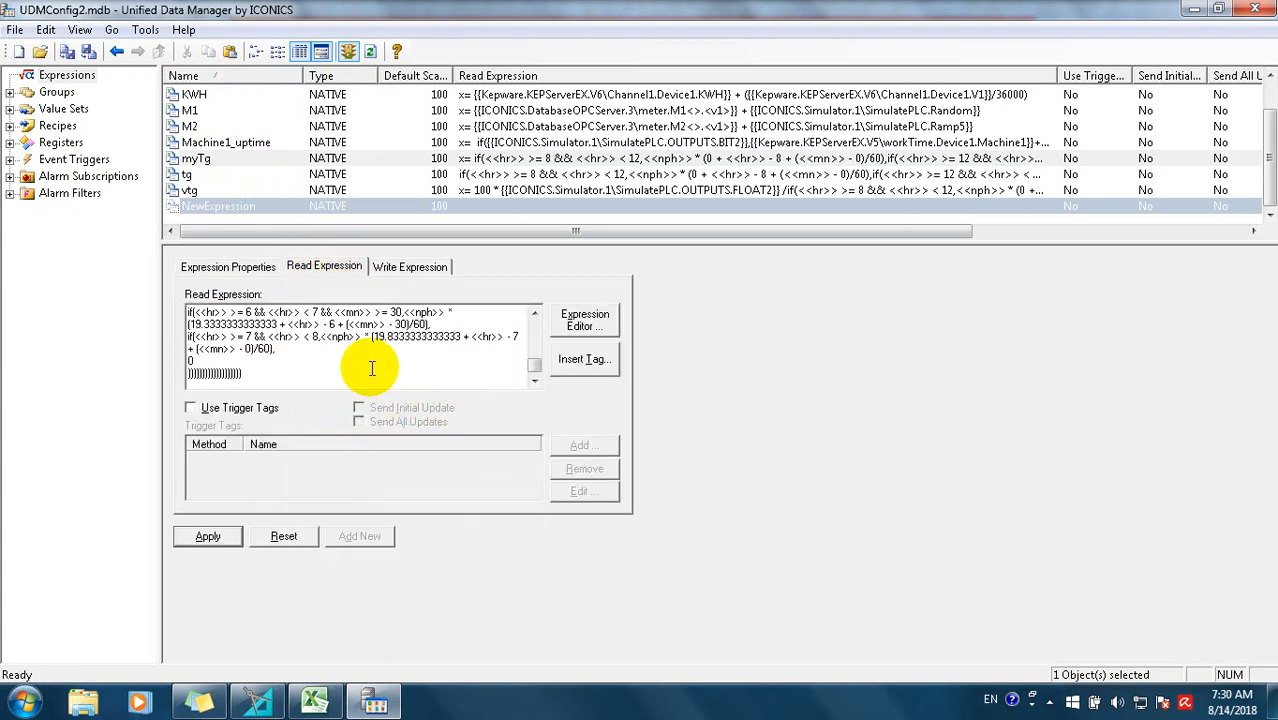
Step: Add three parameters to the wrk1 expression's properties
click(210, 266)
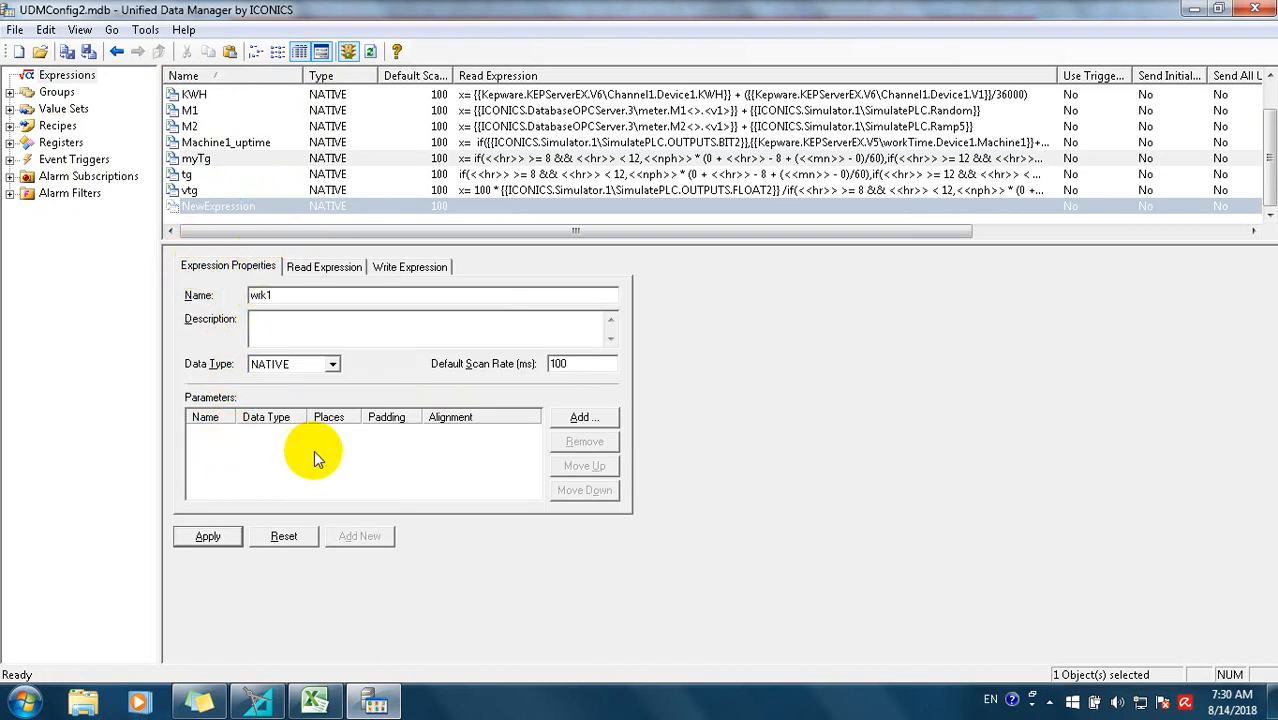
click(561, 417)
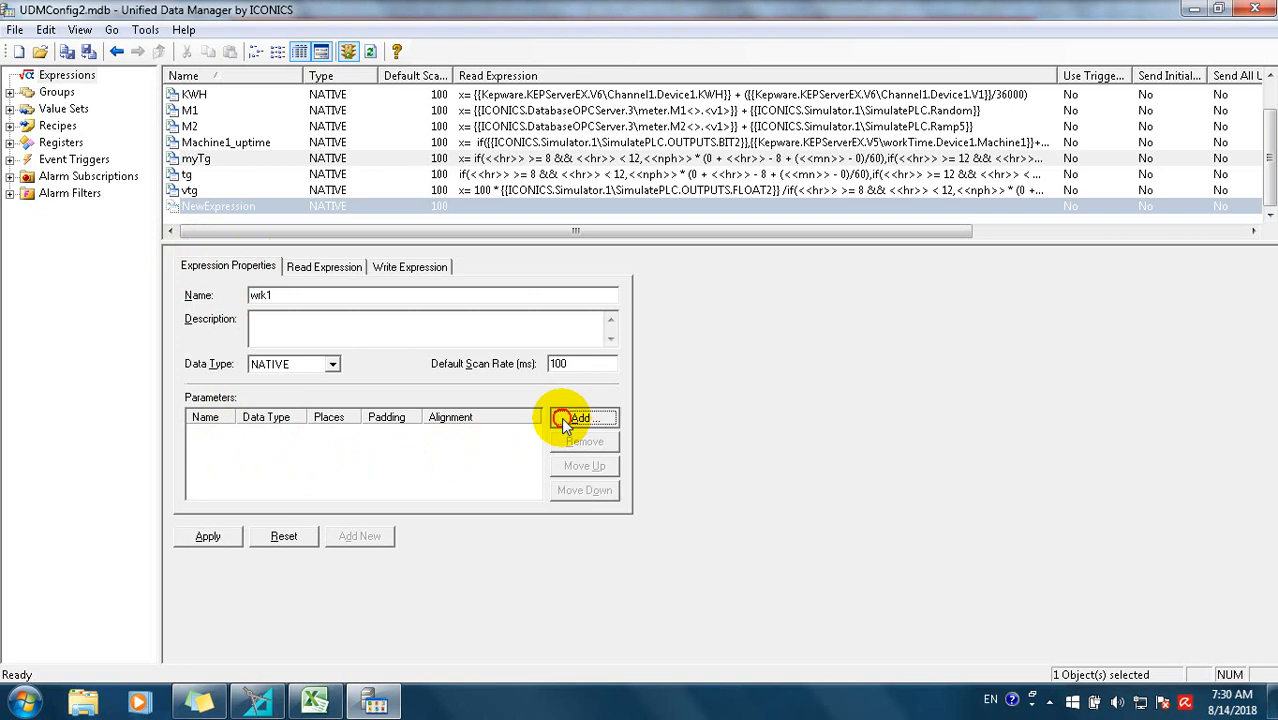
click(570, 418)
click(570, 418)
Step: Rename the three wrk1 parameters to hr, mn and nph in that order and apply the changes
click(216, 433)
click(214, 434)
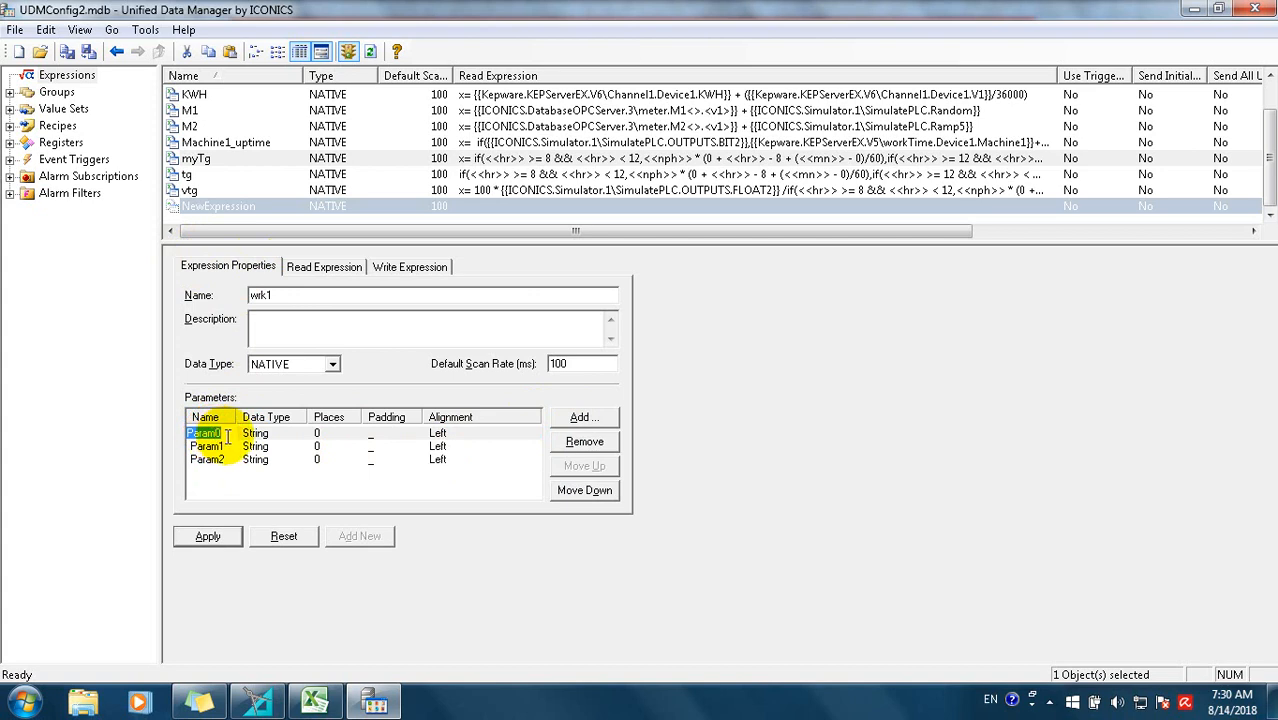
key(Return)
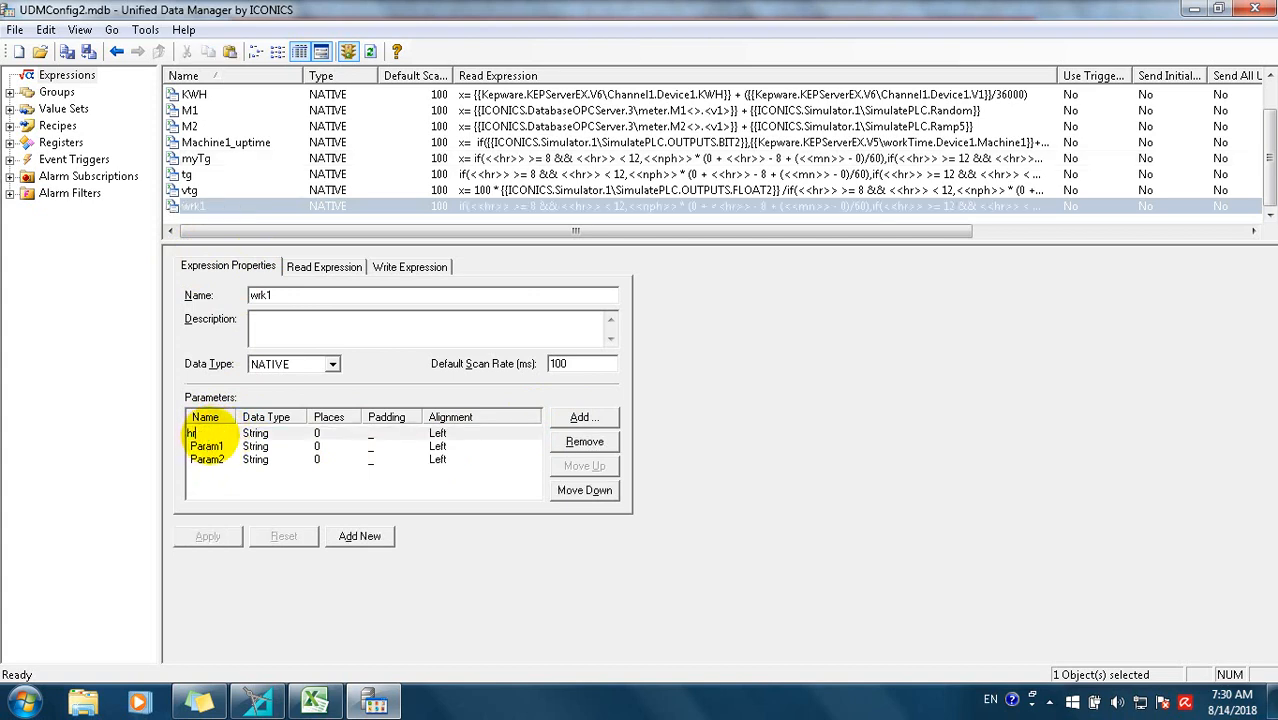
click(207, 446)
click(212, 446)
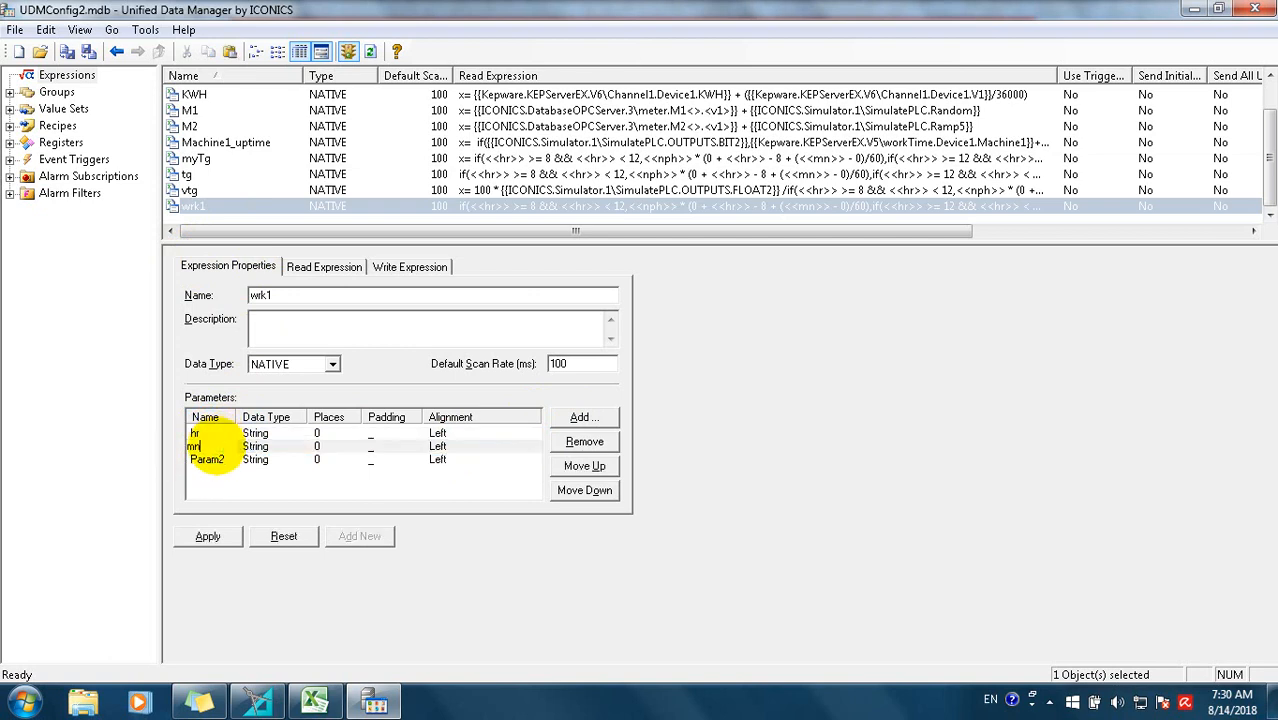
click(210, 458)
click(213, 462)
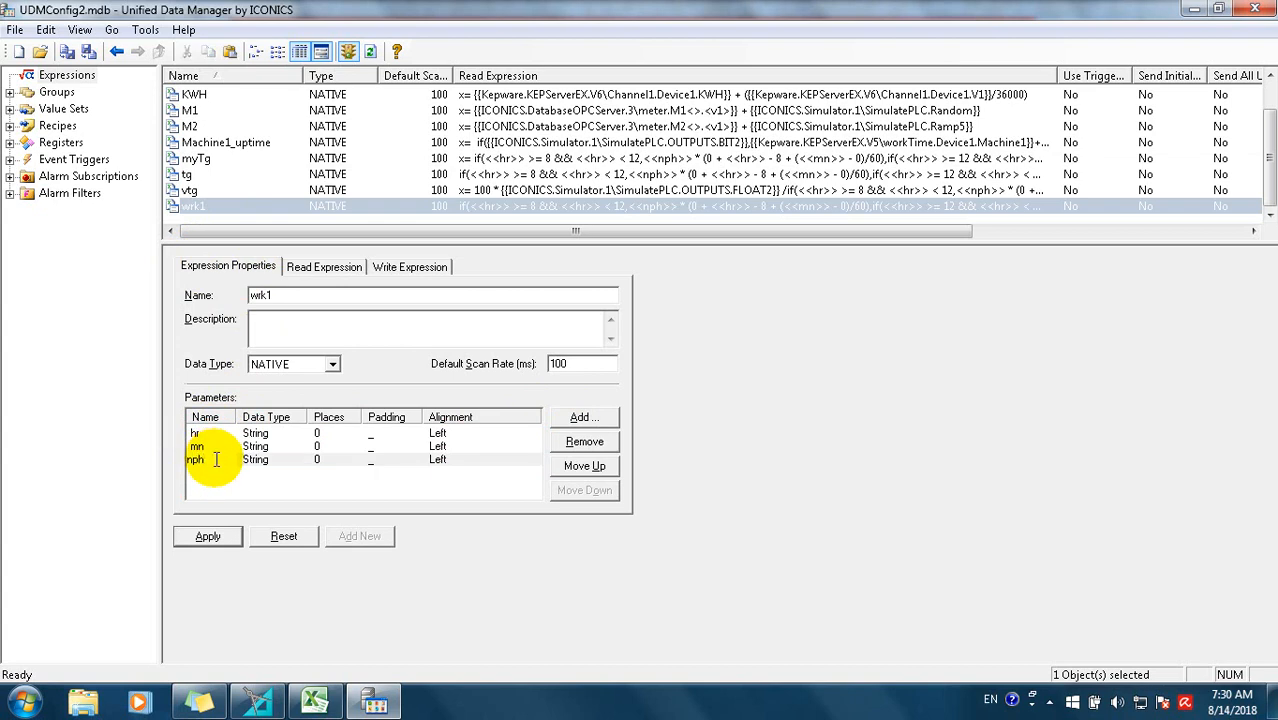
click(207, 537)
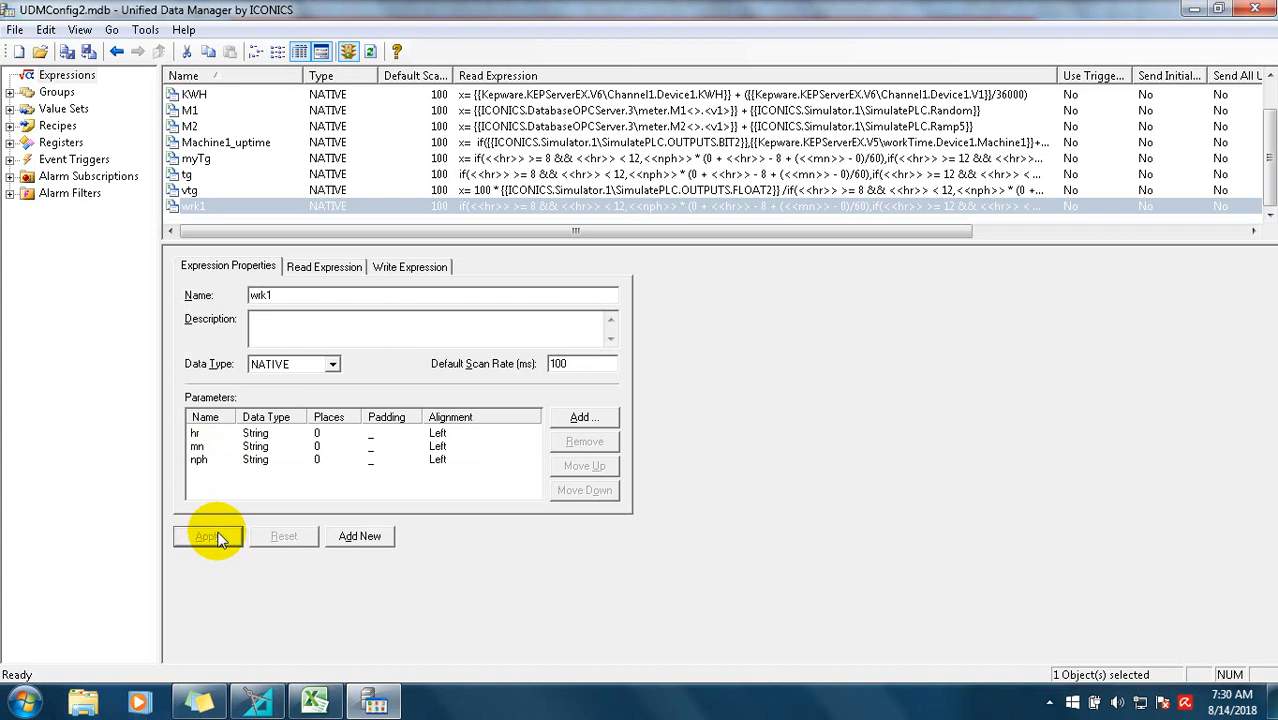
Step: Switch to GraphWorX32, enter configure mode and delete the existing value display
click(257, 702)
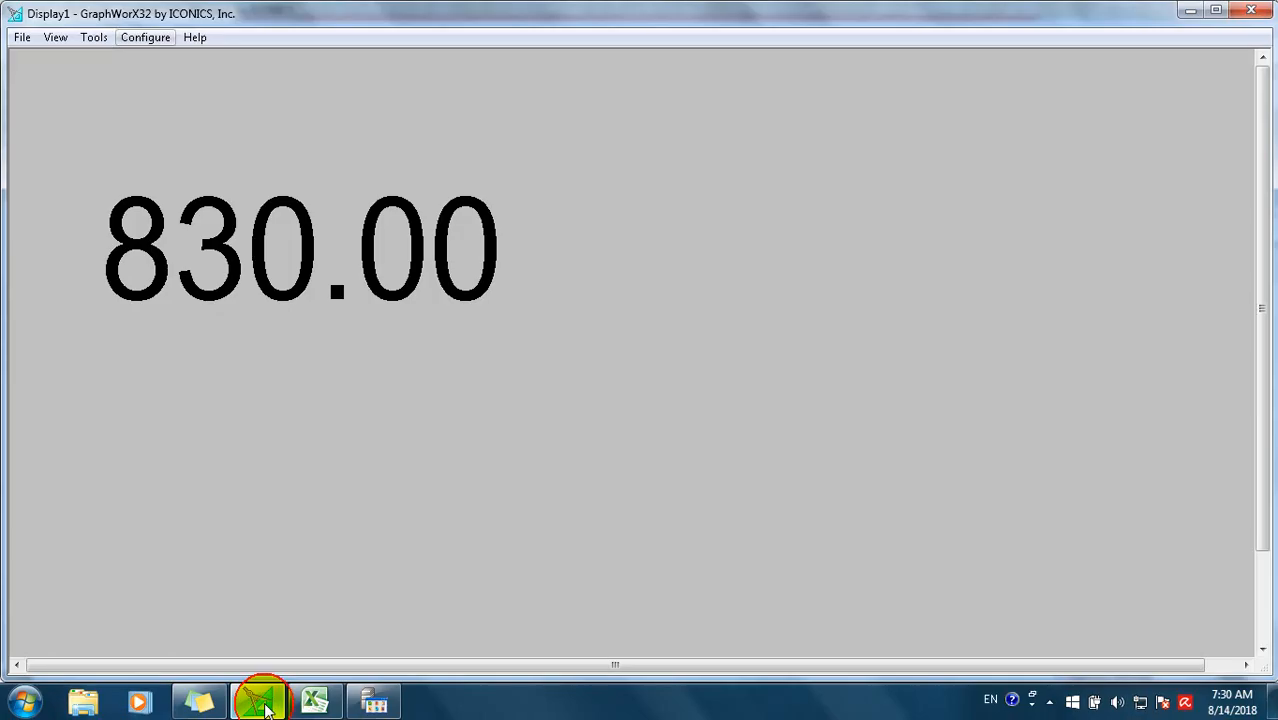
click(143, 34)
click(212, 318)
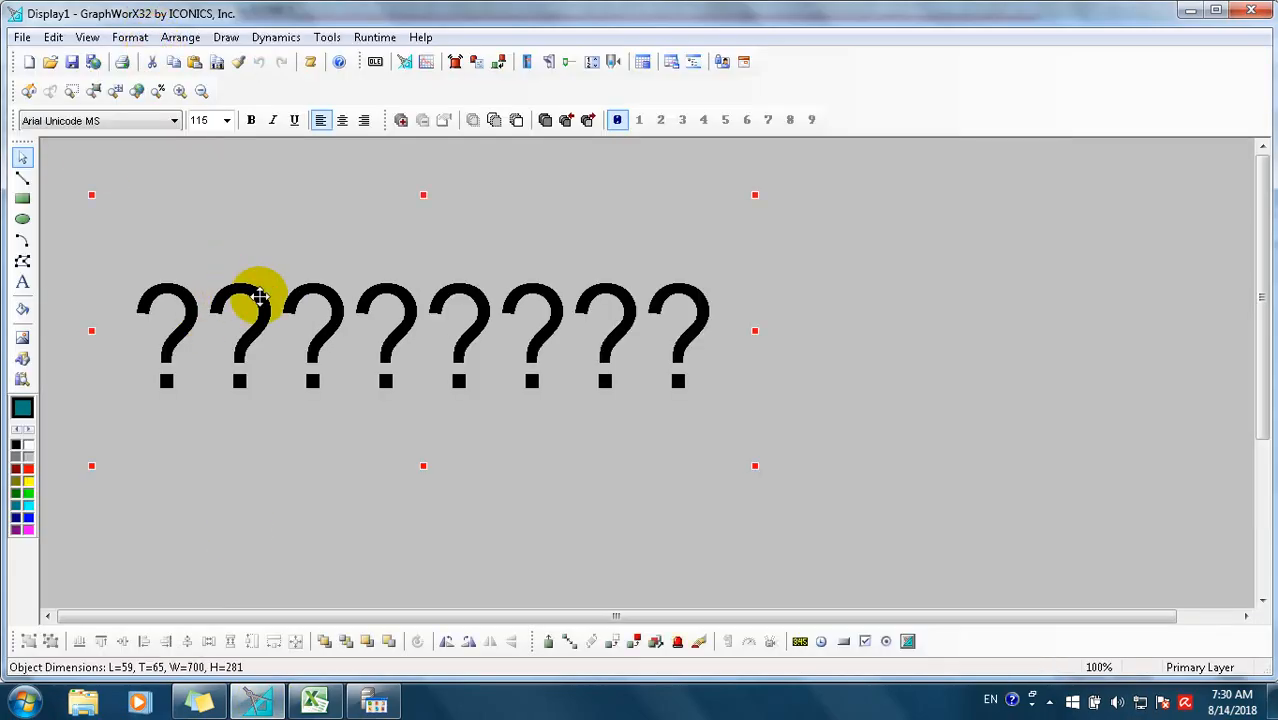
key(Delete)
Step: Place a new process point on the empty display and set its data source to the wrk1 UDM expression, refreshing the expression list
click(797, 643)
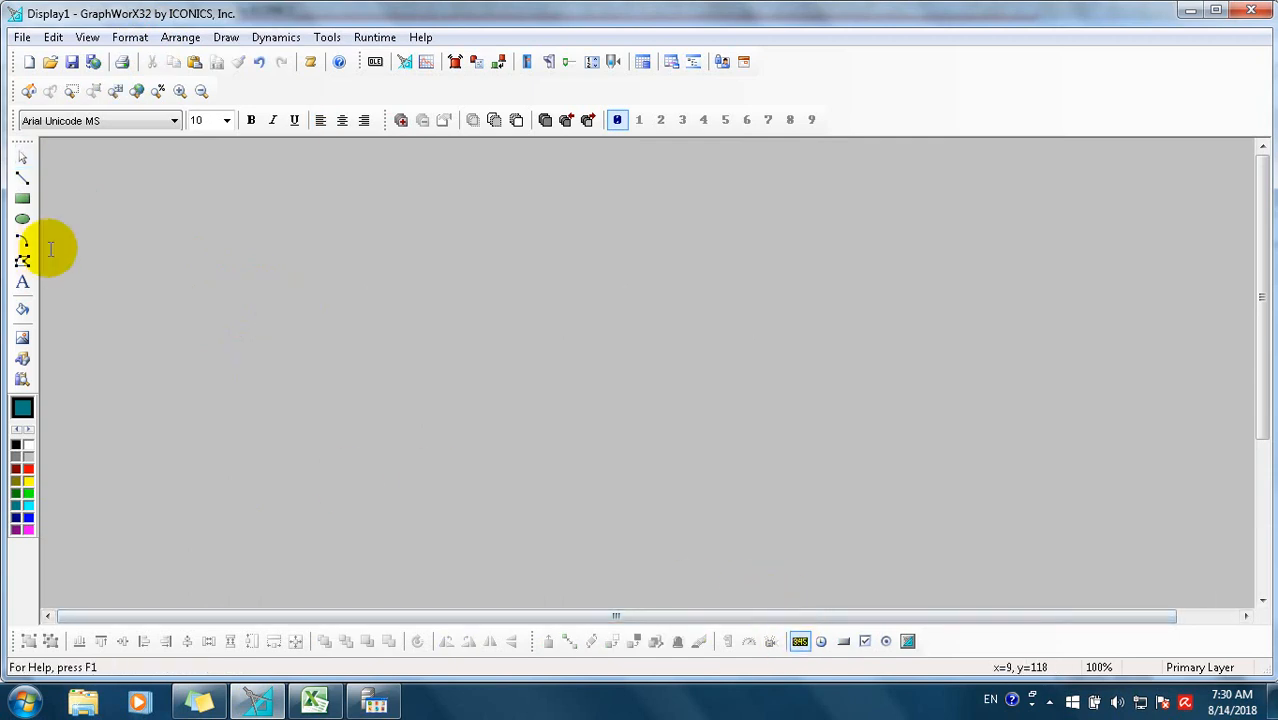
click(131, 191)
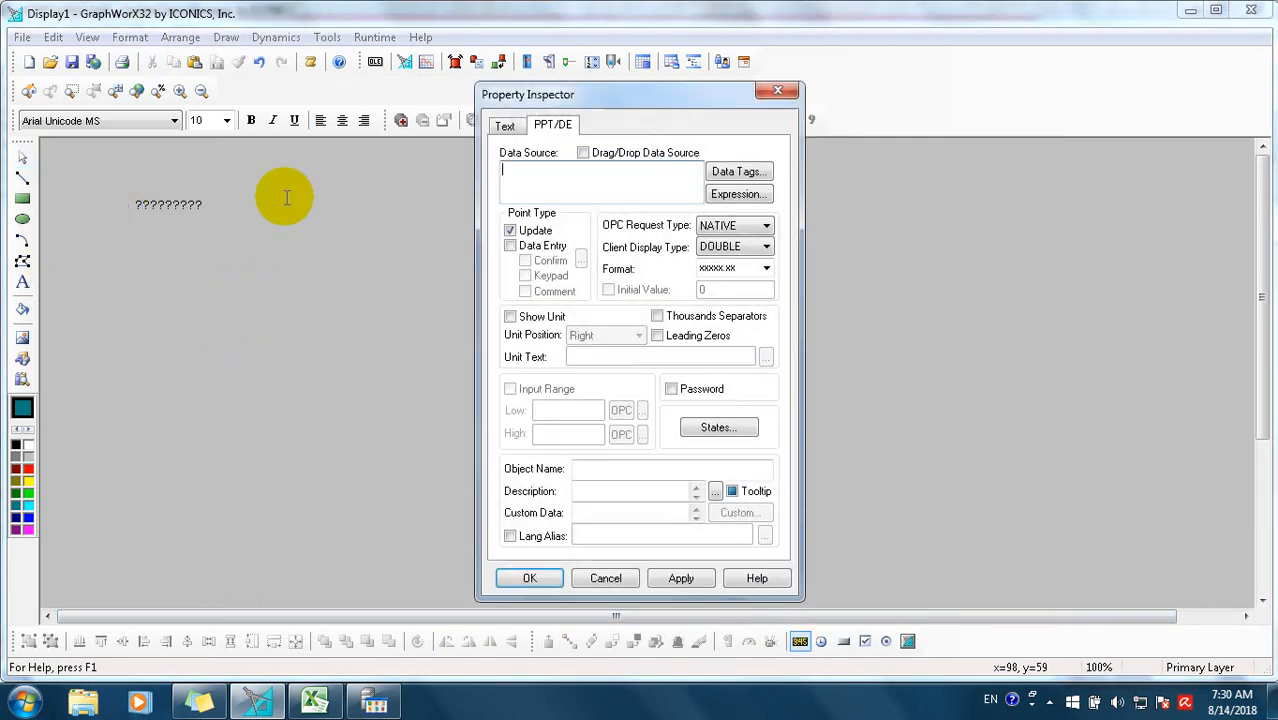
click(740, 172)
click(930, 243)
right_click(420, 297)
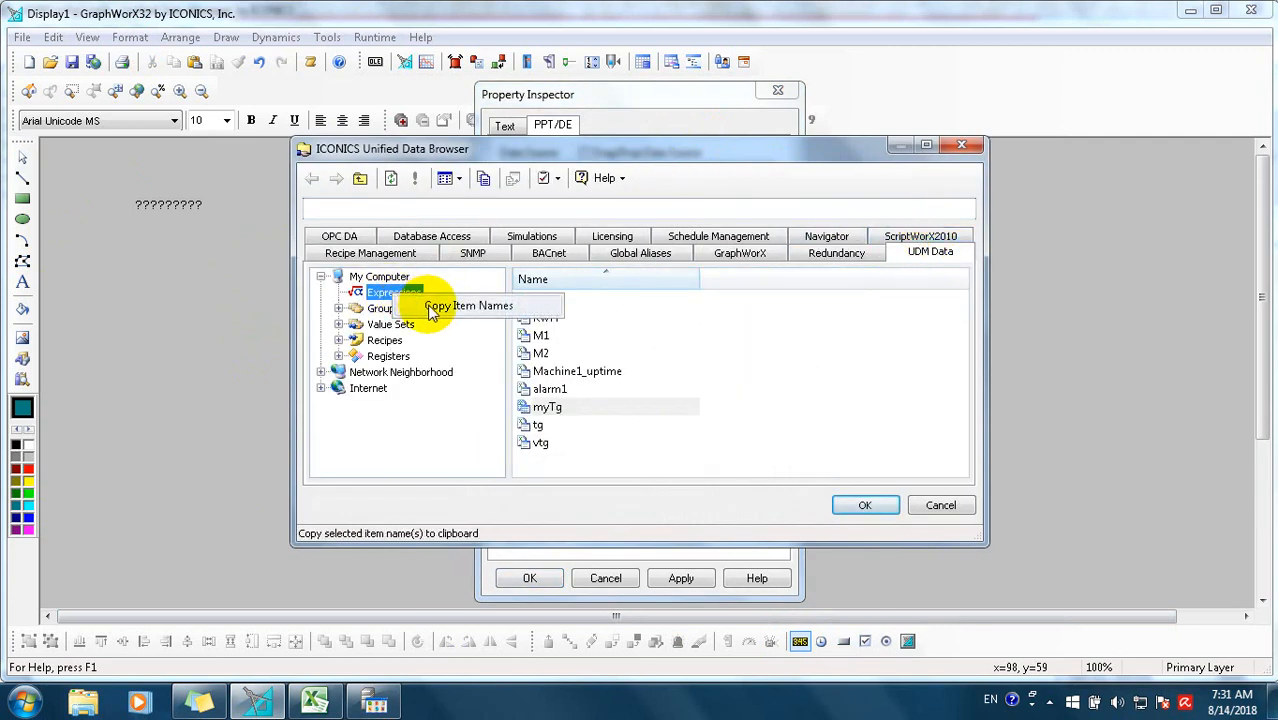
click(428, 306)
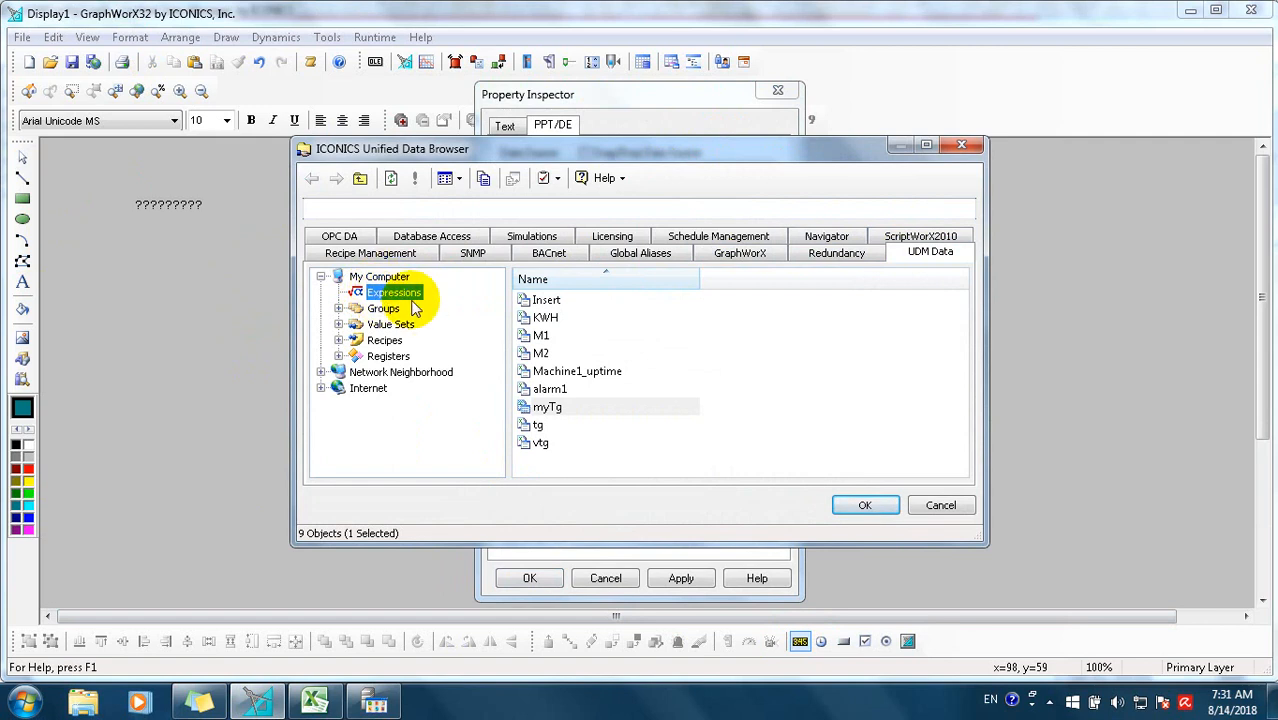
click(391, 180)
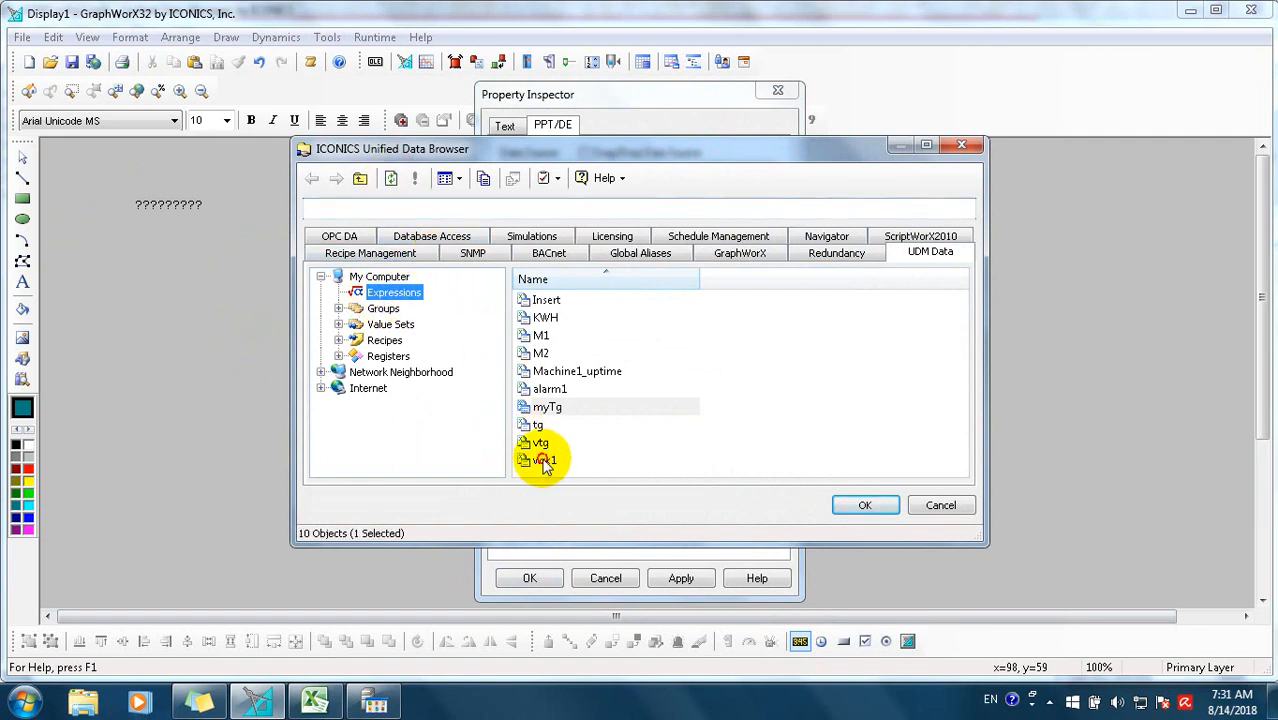
click(570, 458)
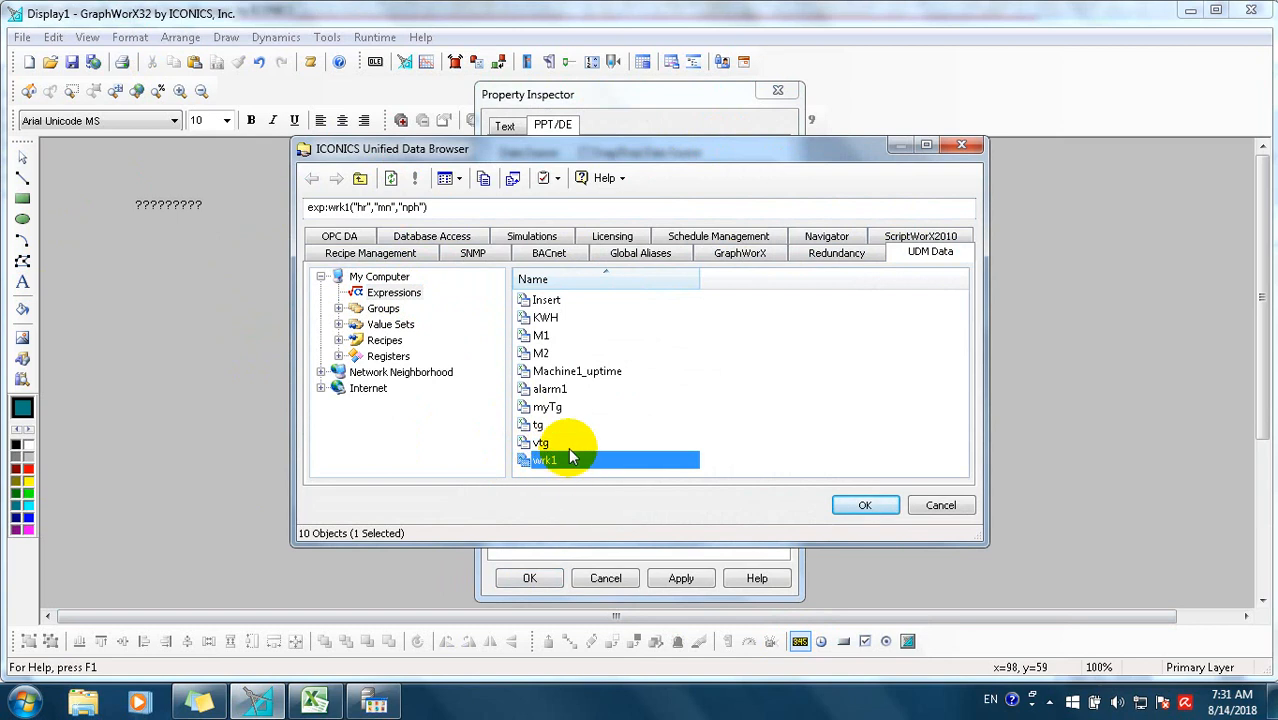
double_click(626, 462)
Step: Set the wrk1 hour argument to 15 and the minute argument to 0, and open the data source in the expression editor
double_click(554, 170)
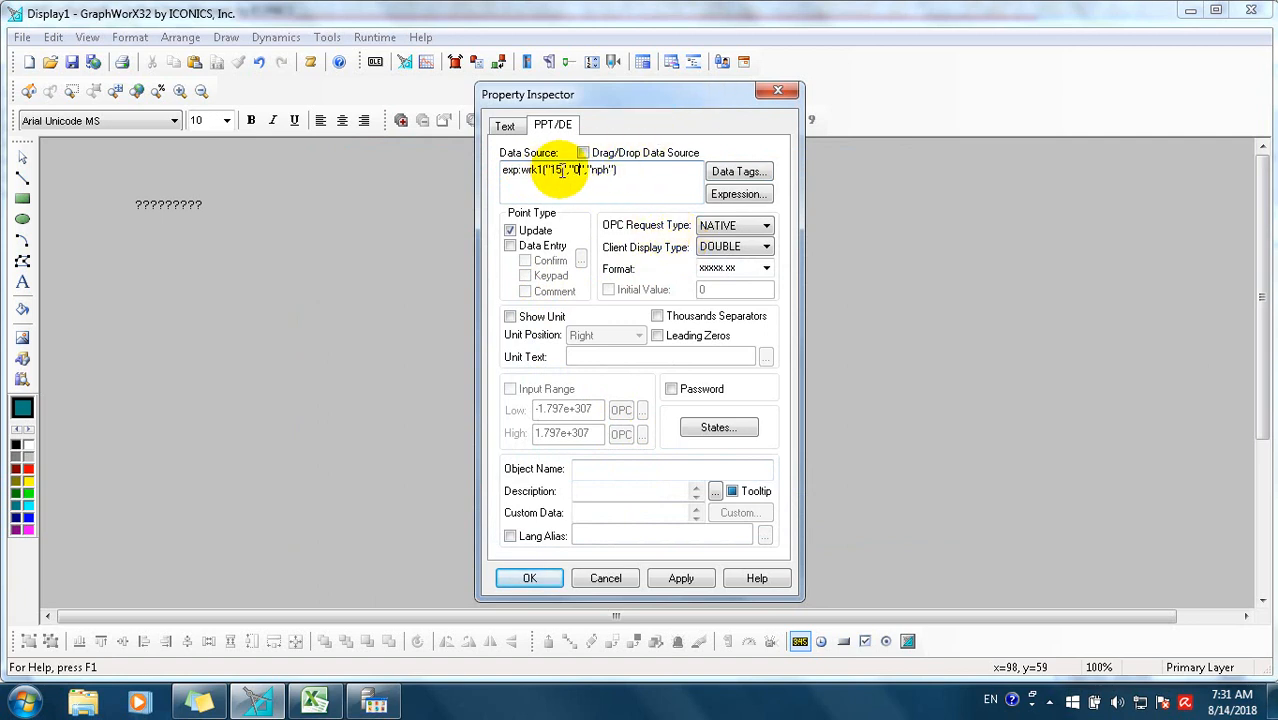
click(738, 194)
click(432, 292)
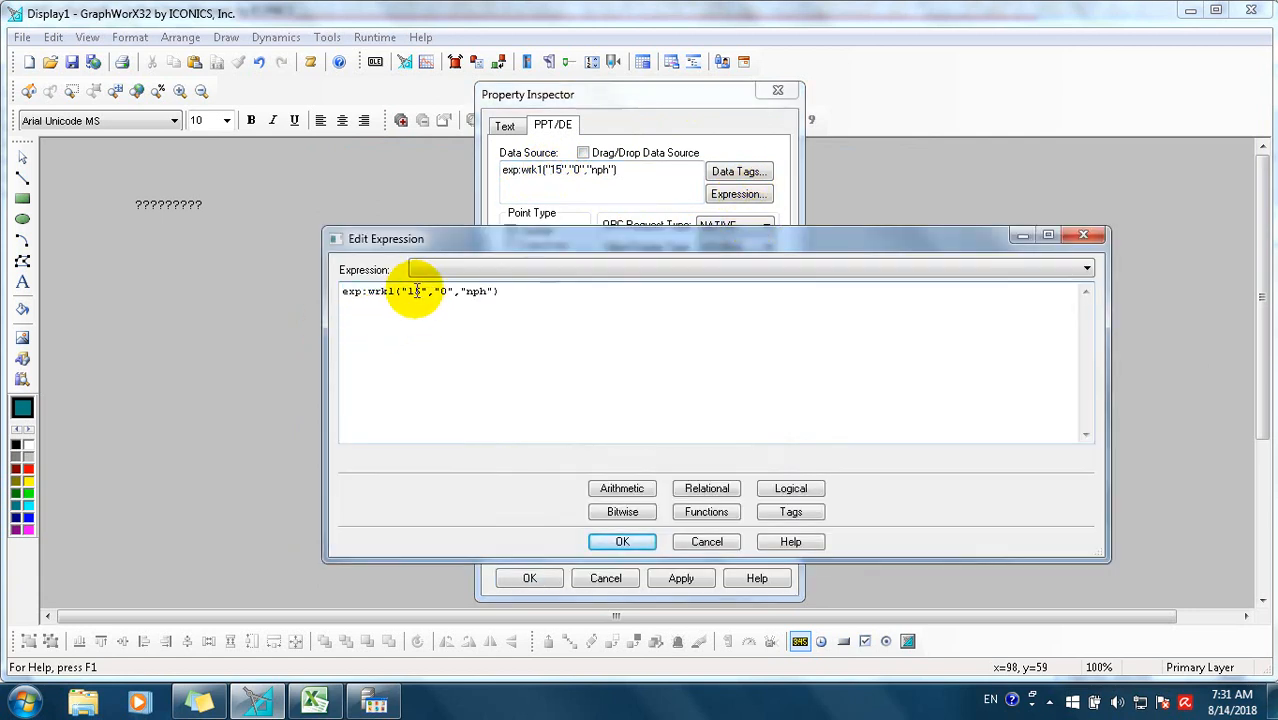
Step: Replace the hour argument of wrk1 with the OPC DA tag Kepware.KEPServerEX.V6\_System._Time_Hour24
double_click(417, 291)
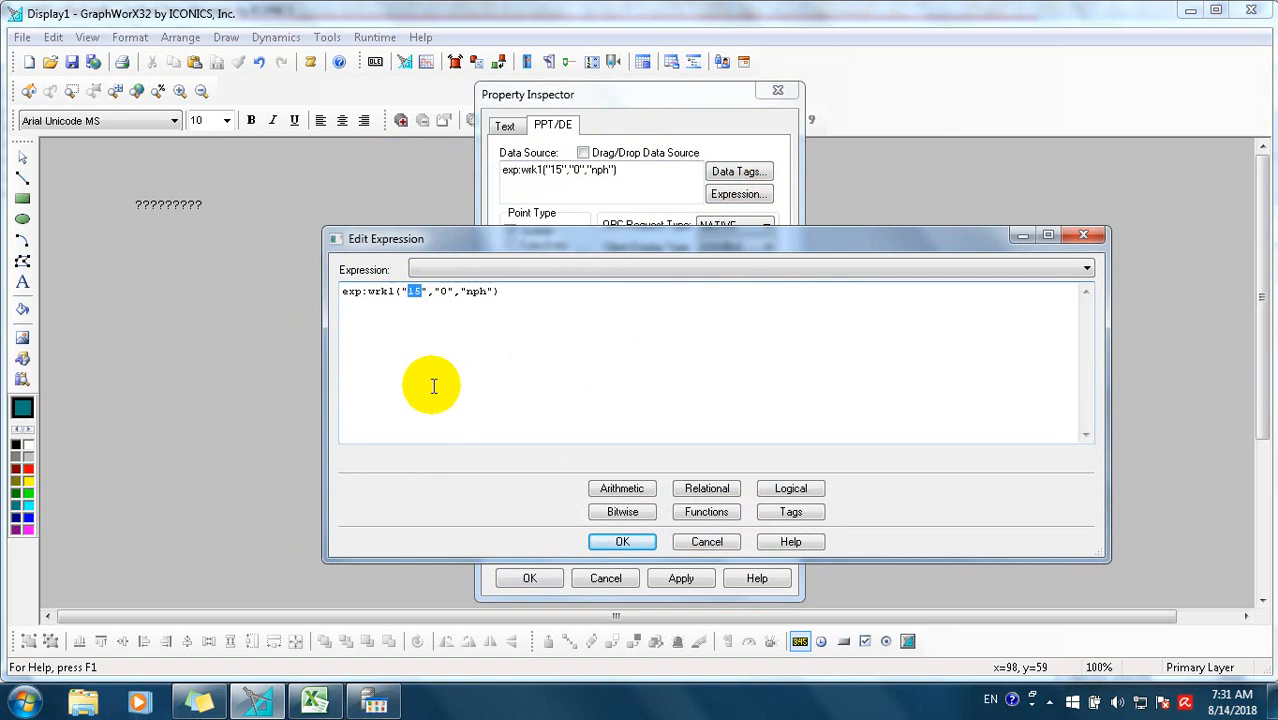
click(776, 519)
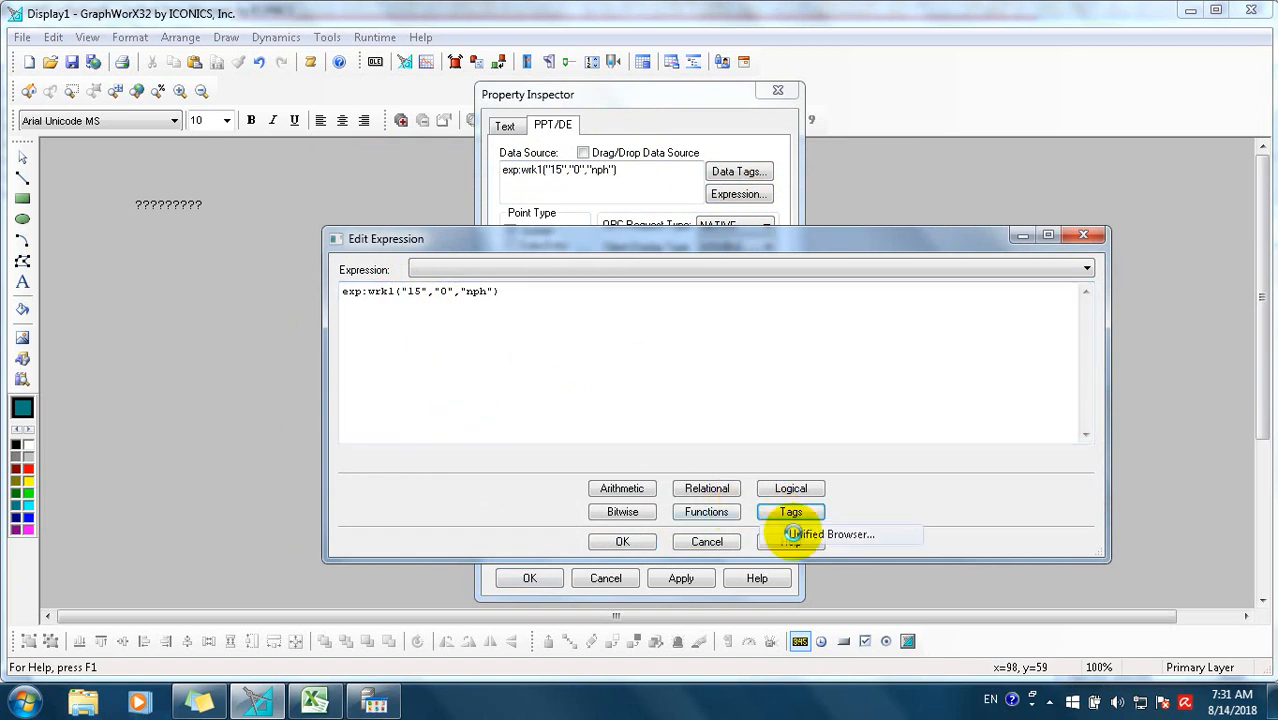
click(805, 532)
click(416, 291)
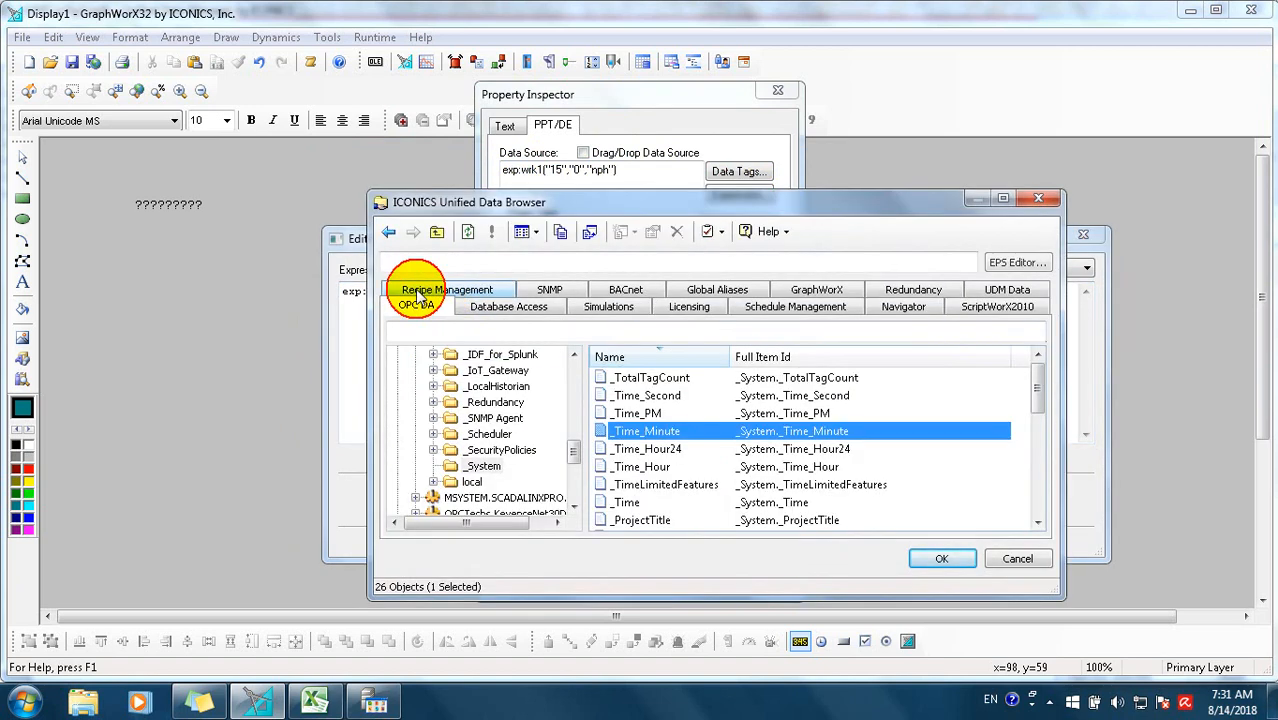
click(648, 449)
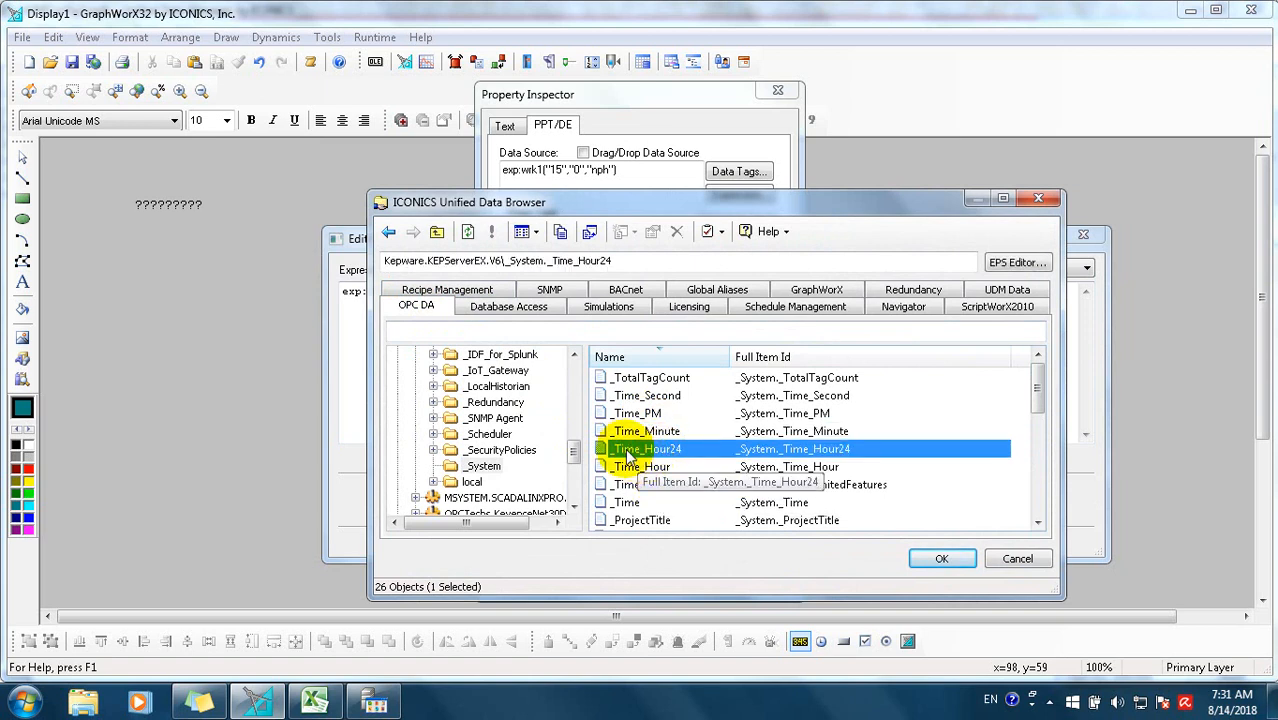
click(910, 549)
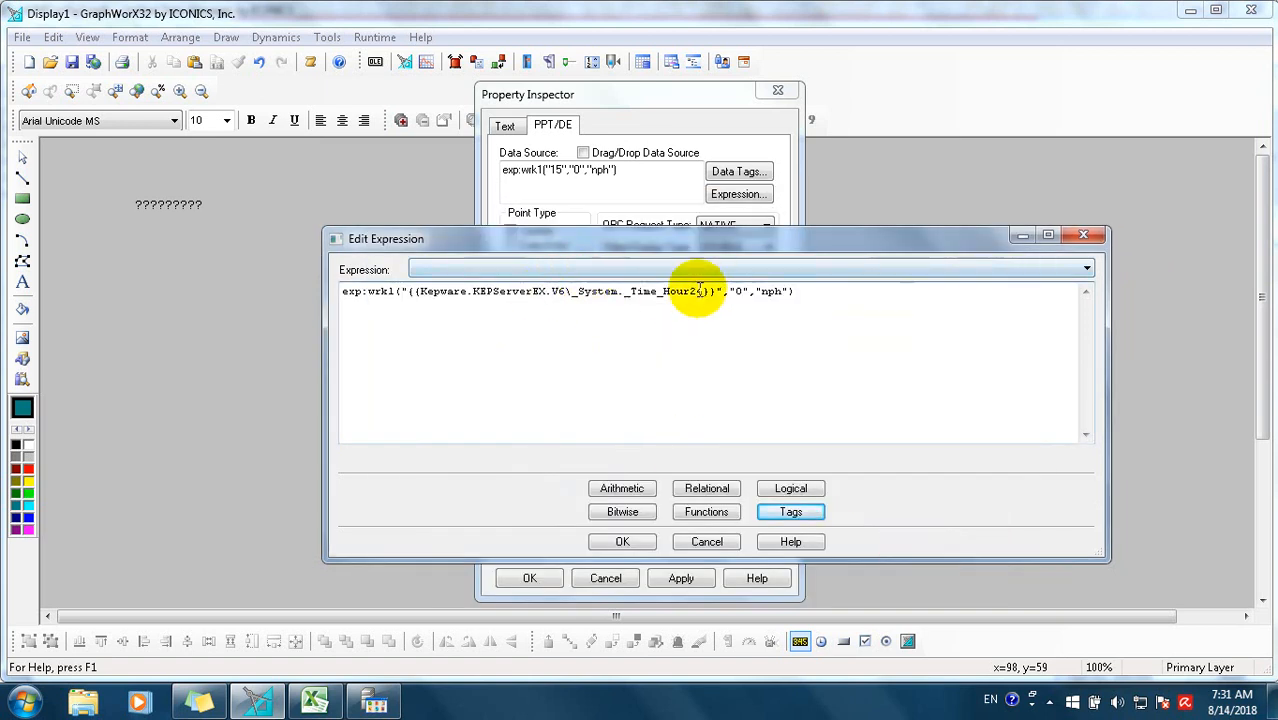
Step: Replace the minute argument of wrk1 with the OPC DA tag Kepware.KEPServerEX.V6\_System._Time_Minute and the nph argument with 100
double_click(737, 291)
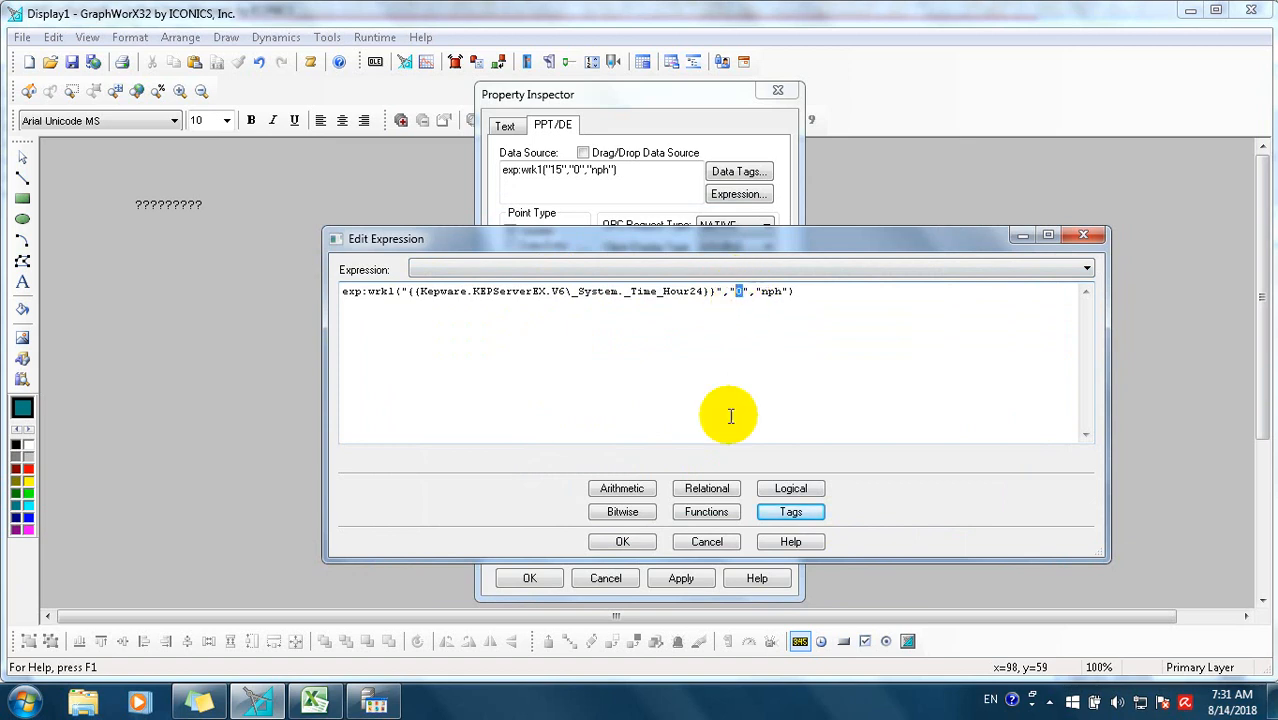
click(790, 511)
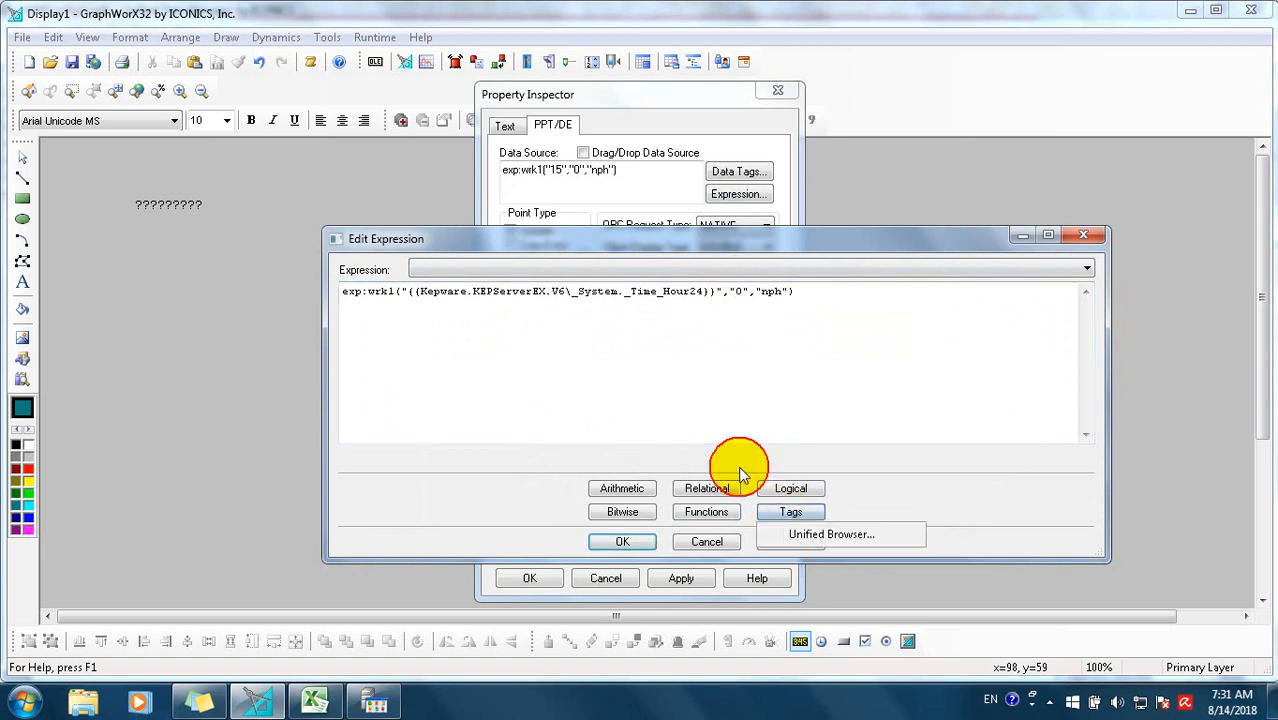
click(805, 534)
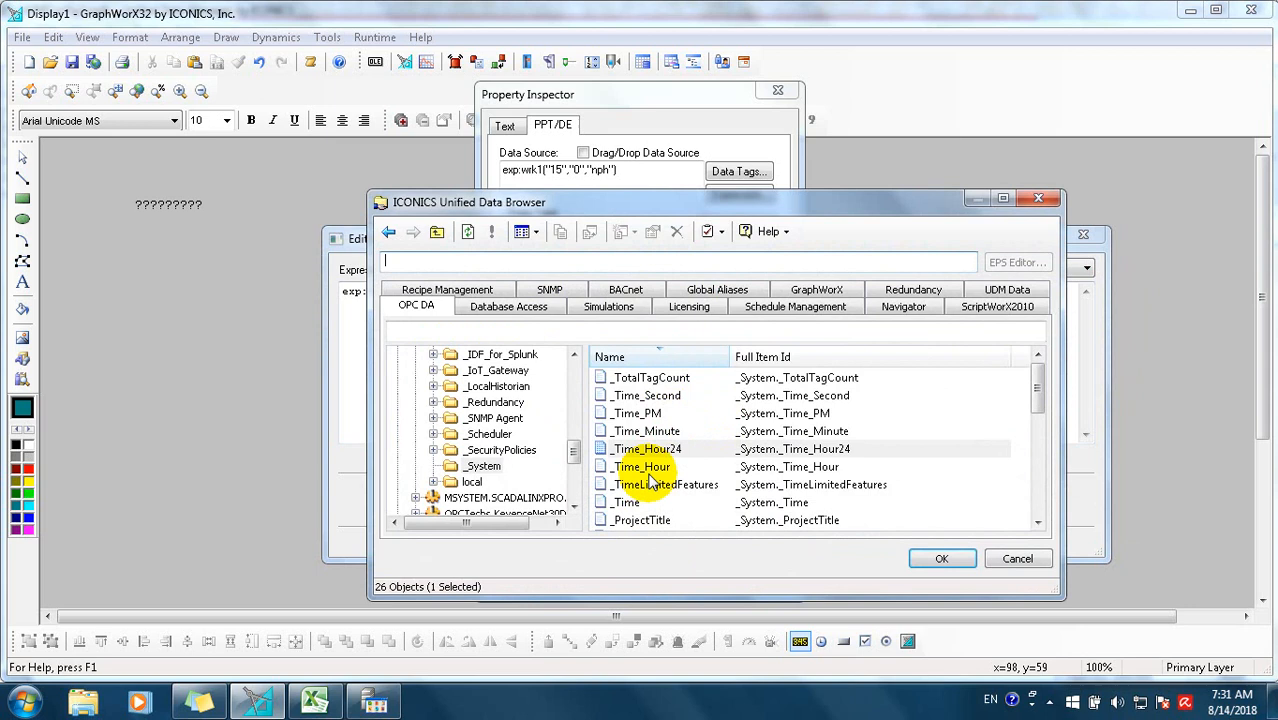
double_click(662, 432)
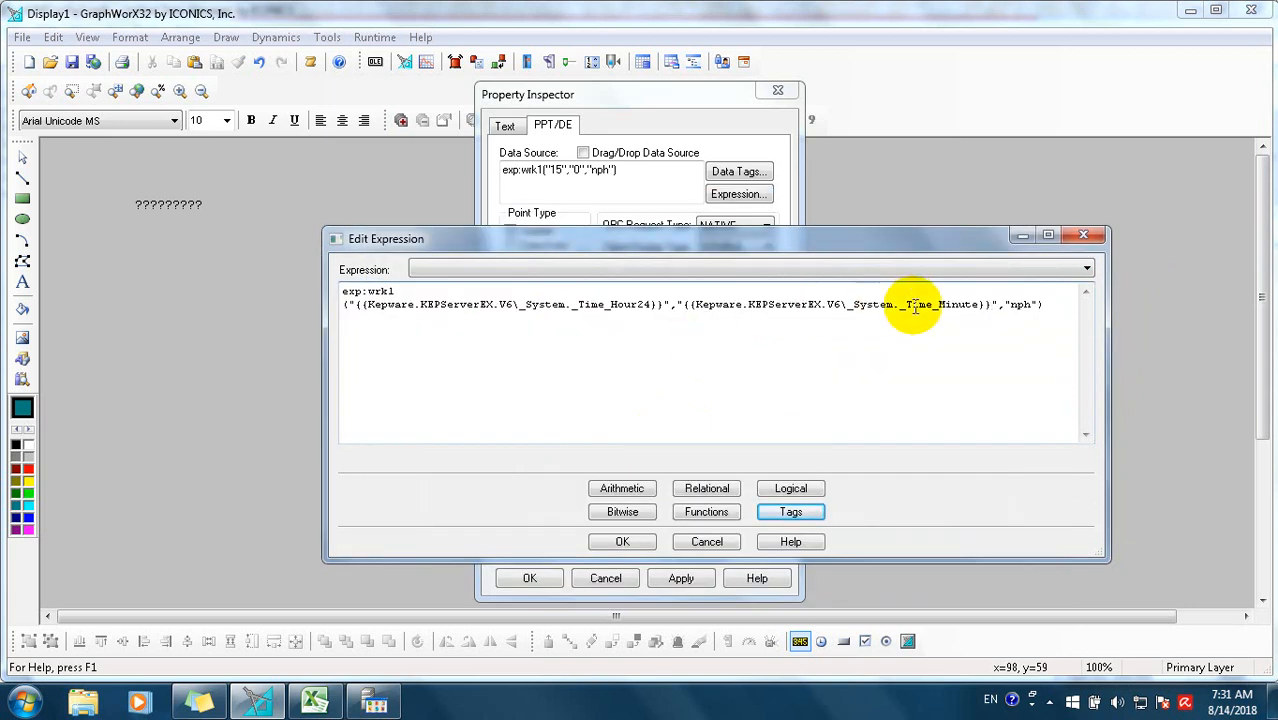
drag(1035, 305, 1021, 306)
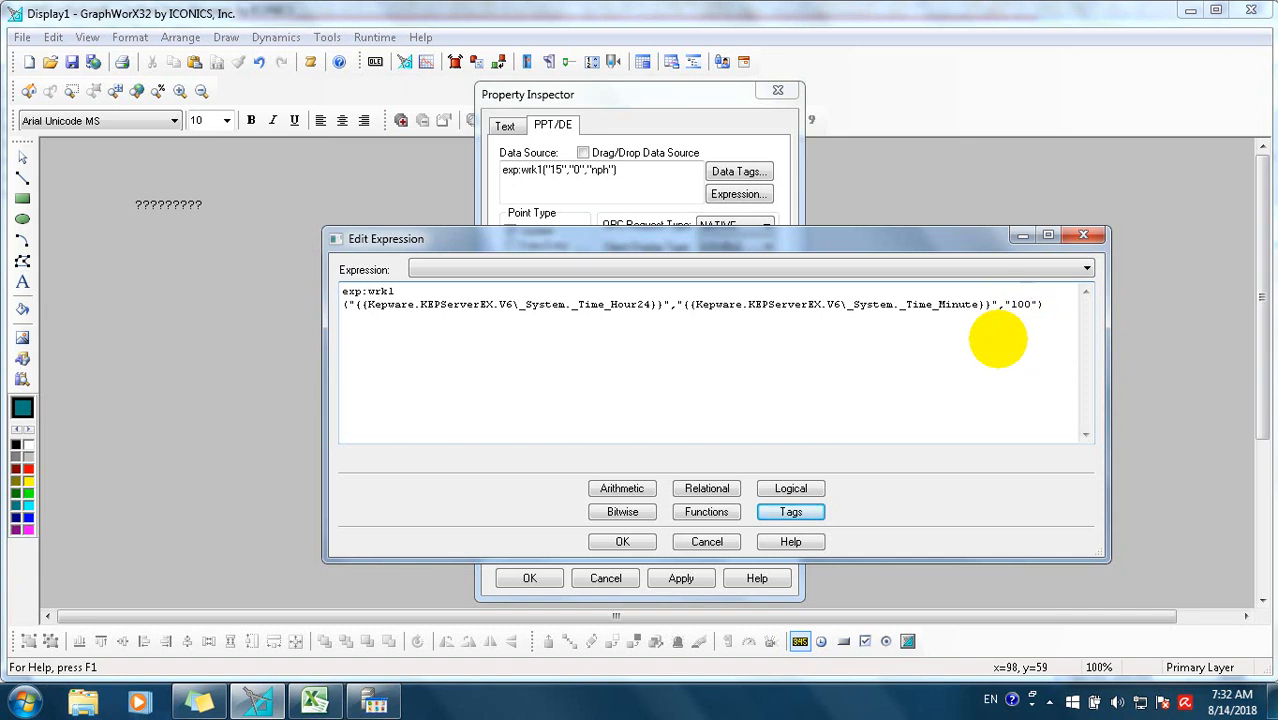
click(624, 537)
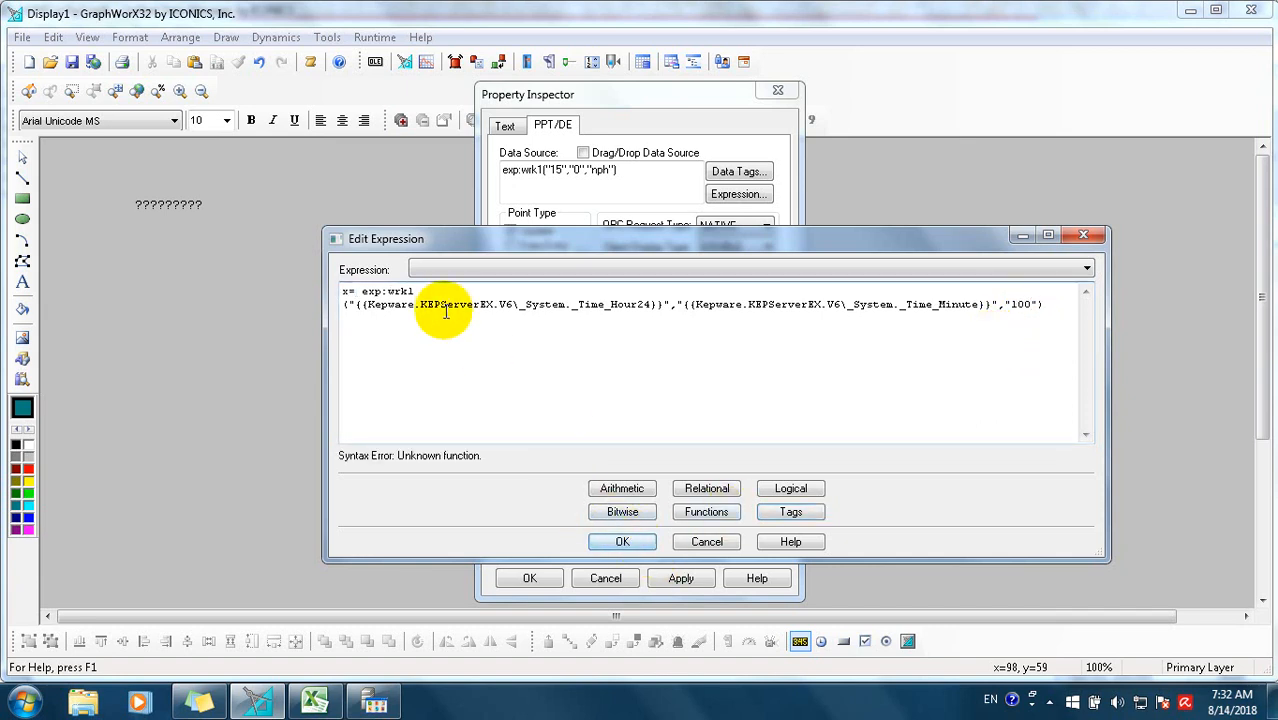
Step: Copy the wrk1 expression without its x= prefix, close the expression editor, and paste it over the process point's existing data source
drag(360, 291, 1061, 314)
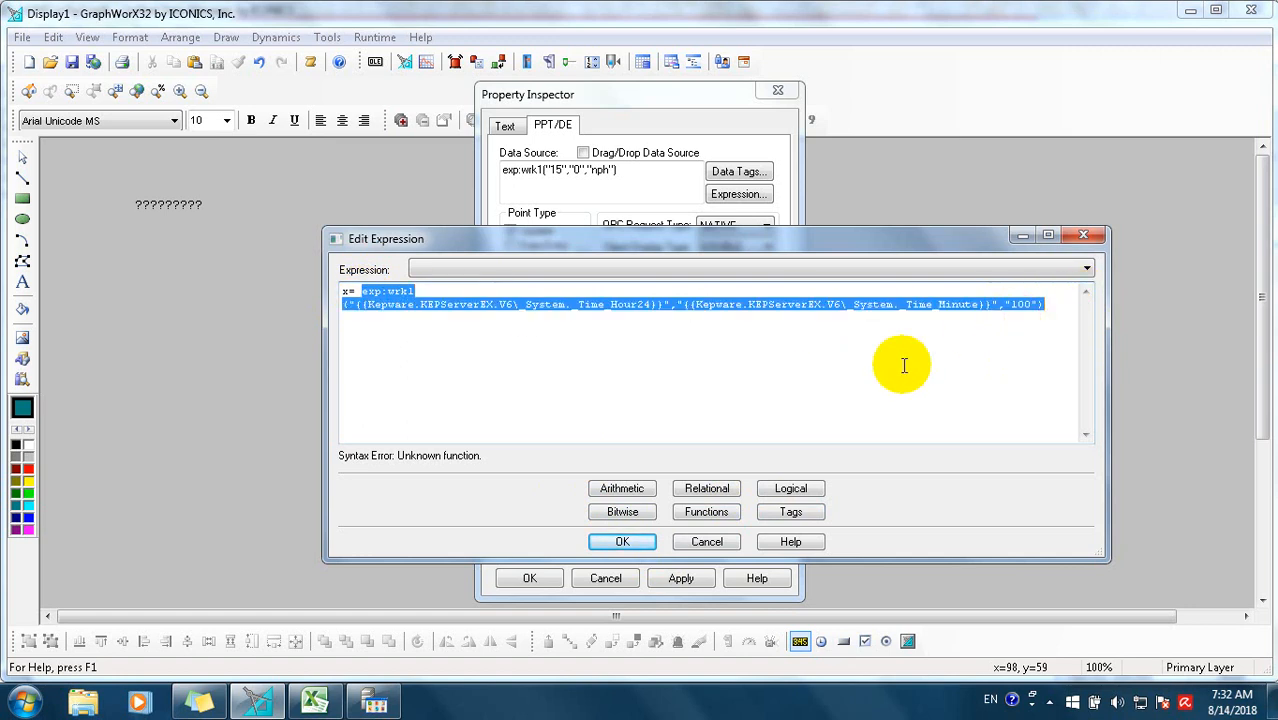
click(362, 291)
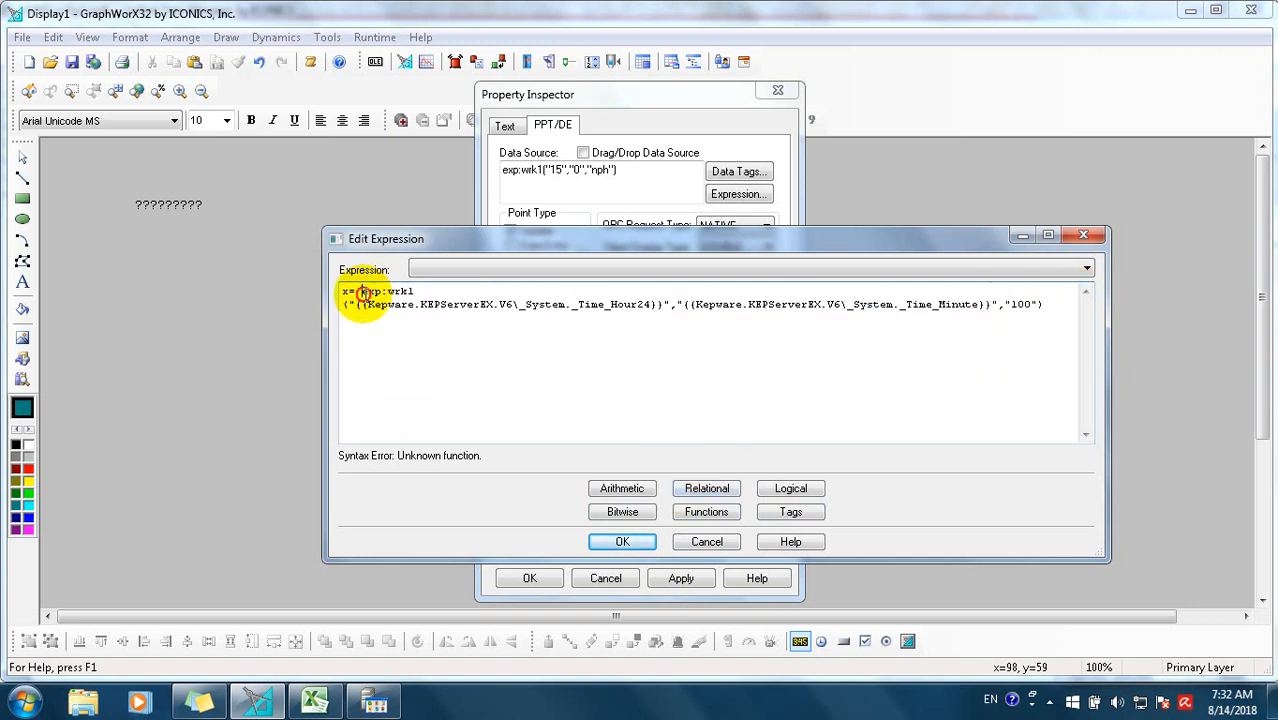
mouse_move(362, 291)
mouse_down()
mouse_move(1056, 323)
mouse_move(363, 287)
mouse_move(338, 300)
mouse_move(361, 292)
mouse_up()
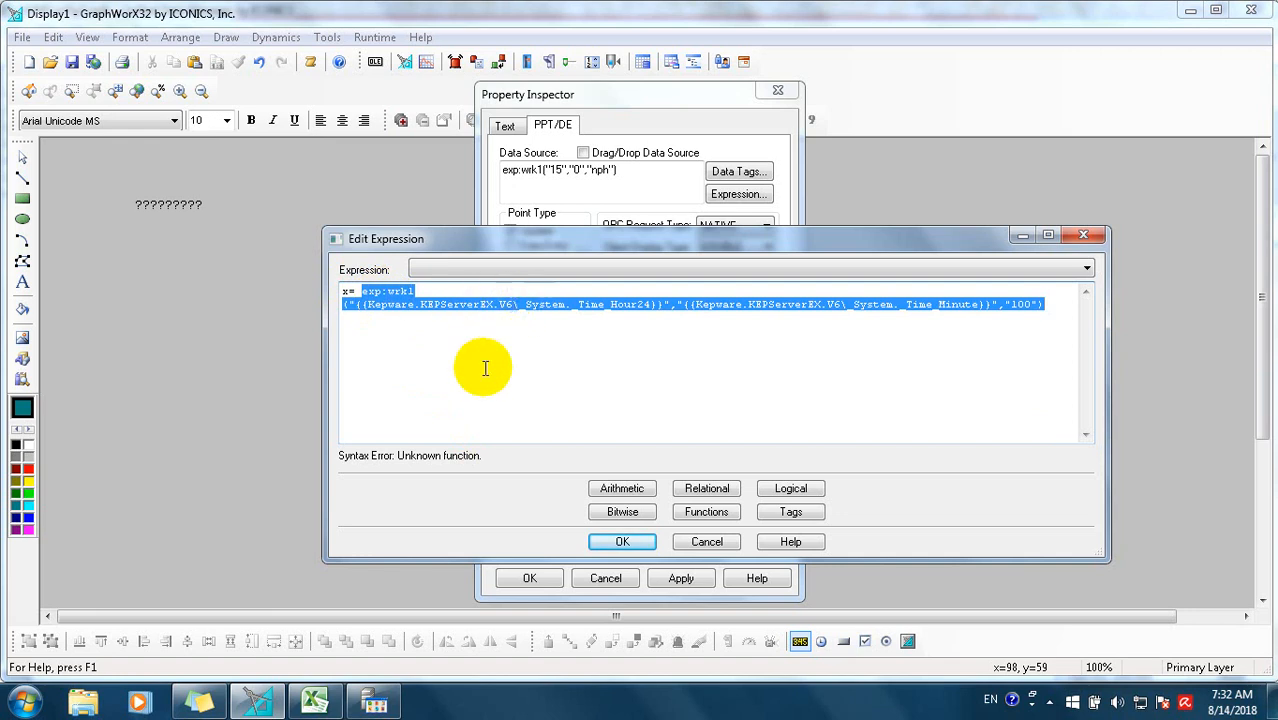
click(1083, 235)
drag(650, 178, 420, 162)
key(ctrl+v)
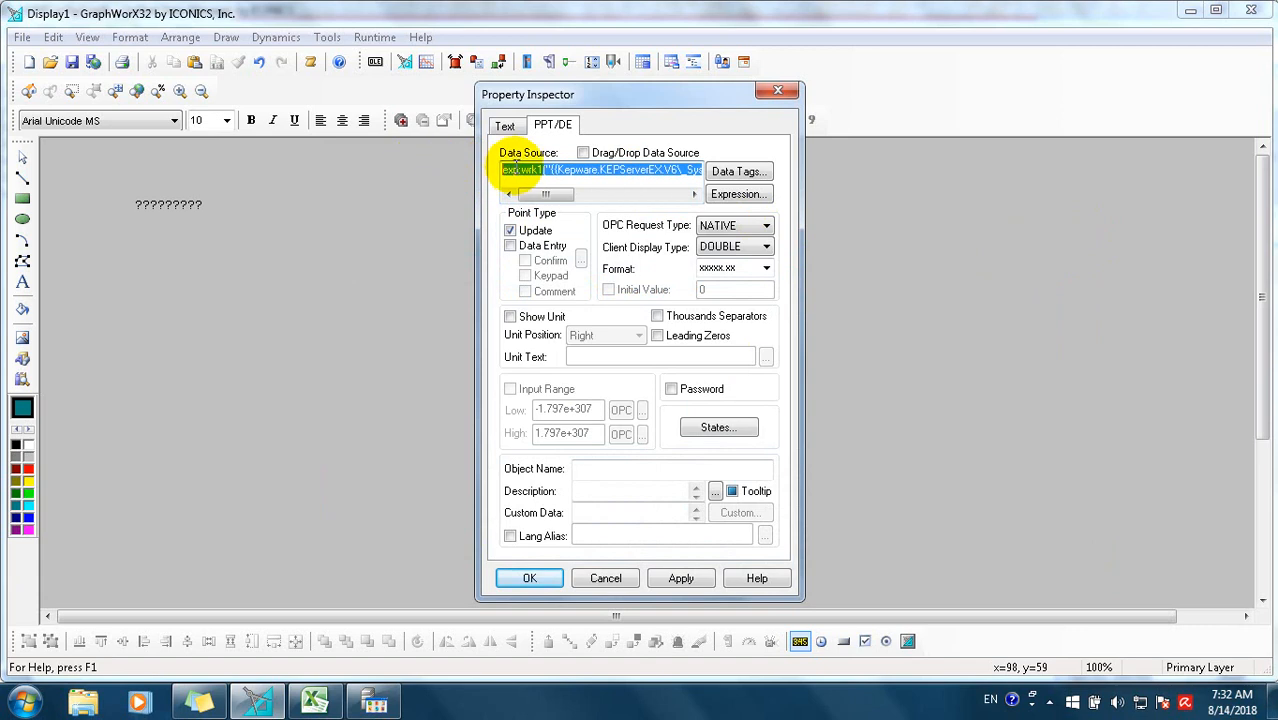
click(502, 170)
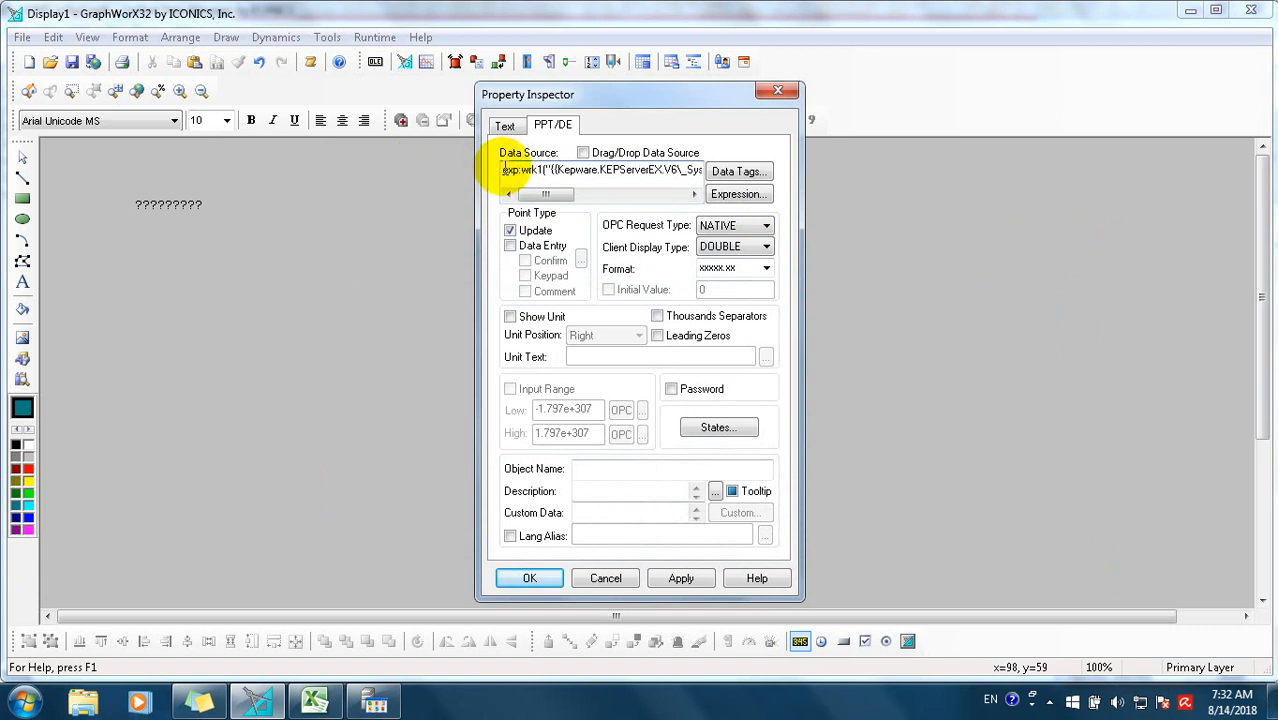
drag(504, 169, 493, 168)
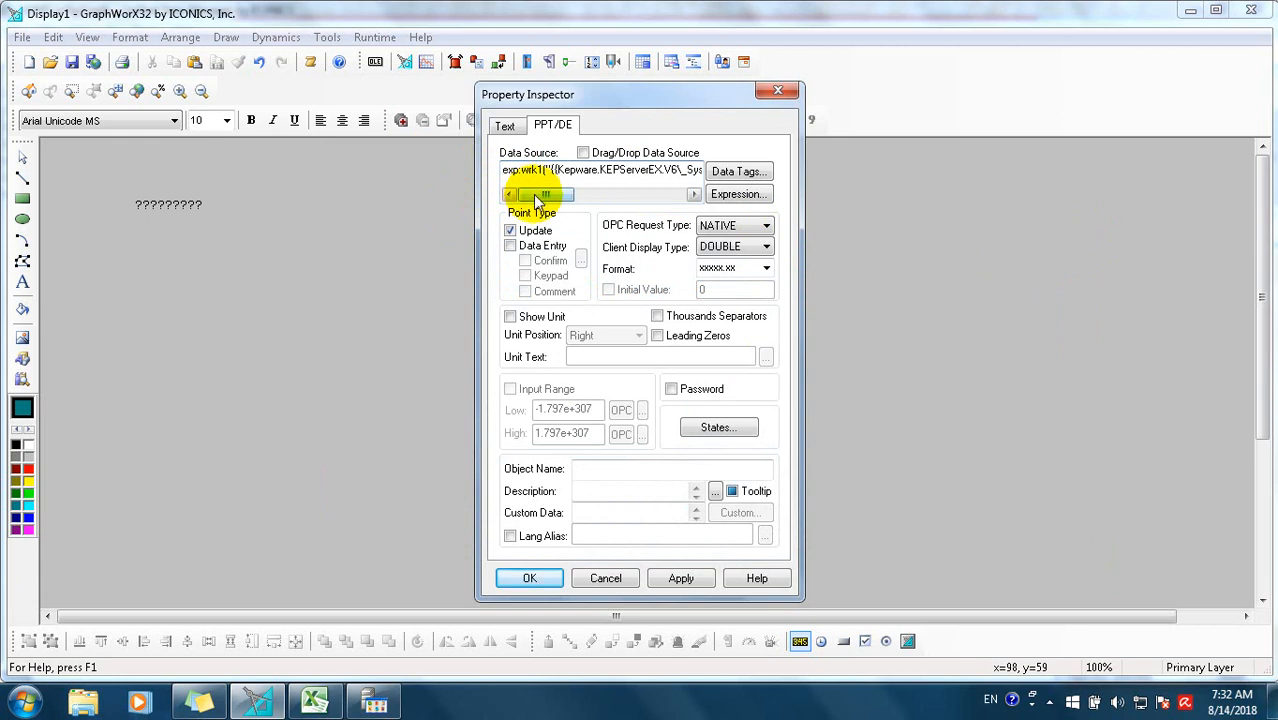
drag(499, 168, 765, 175)
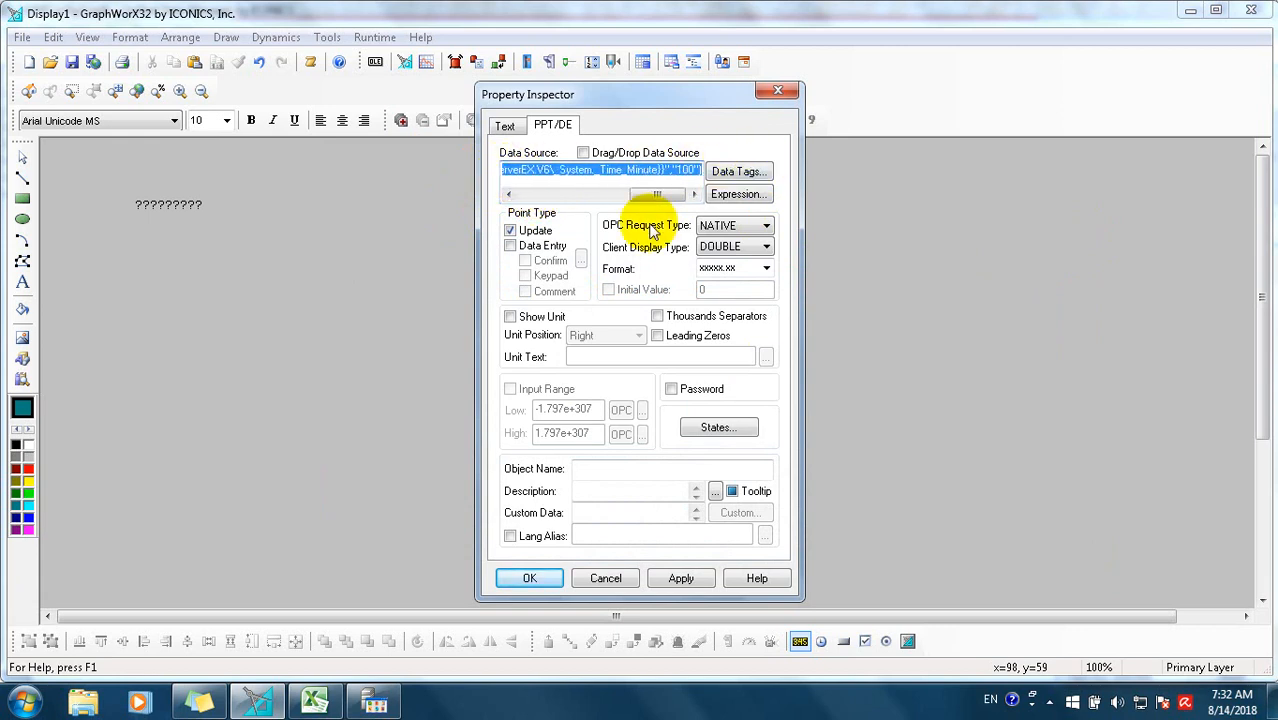
click(518, 580)
Step: Enlarge the process point on the display and switch to runtime mode to view its value
drag(209, 221, 557, 386)
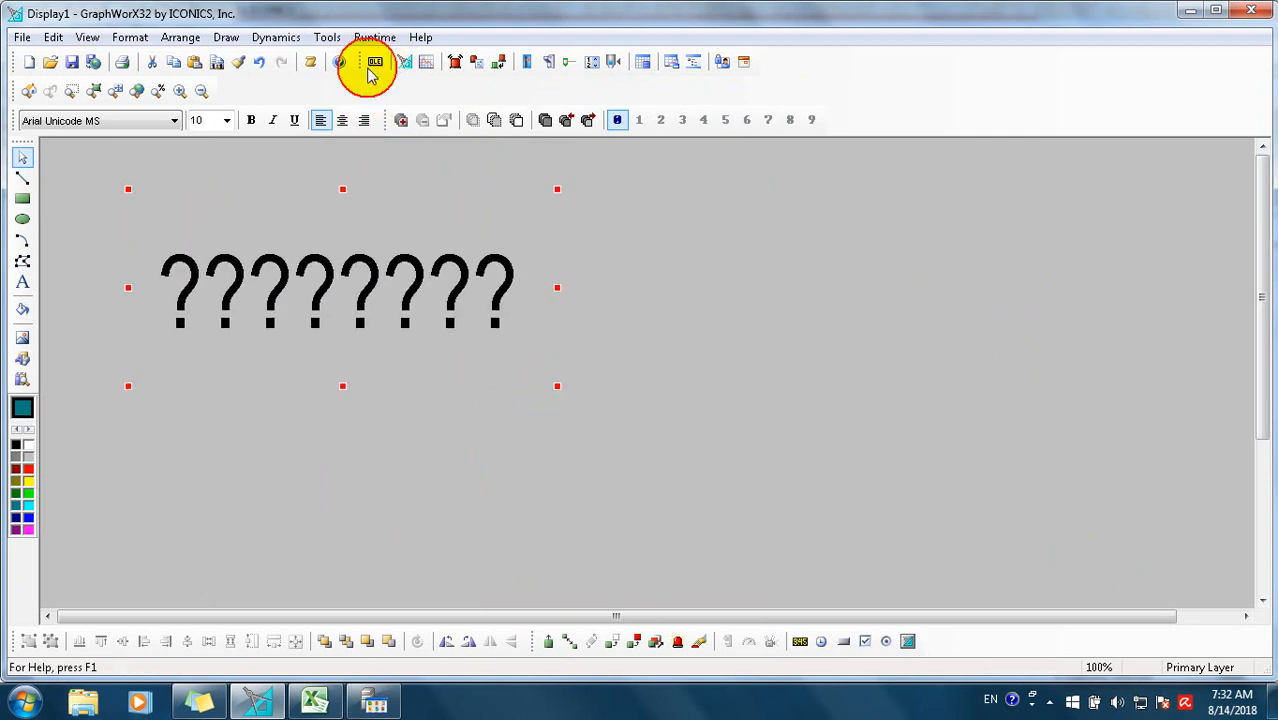
click(373, 61)
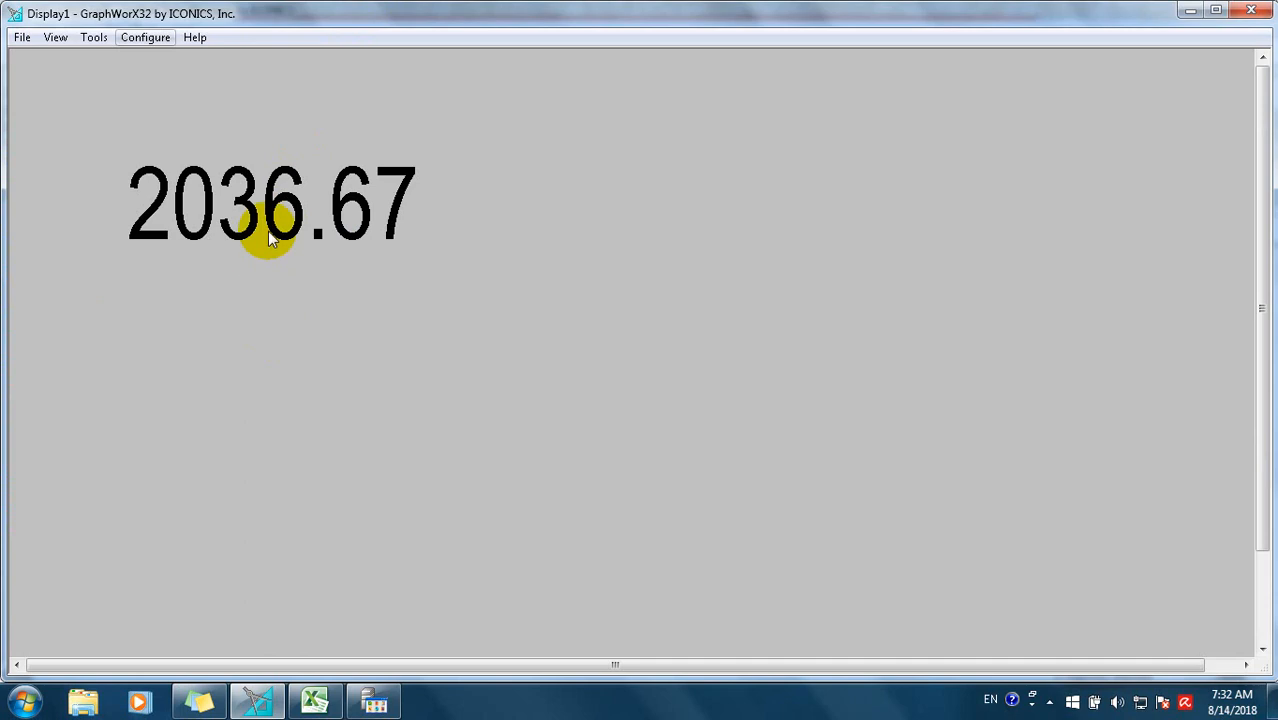
mouse_move(270, 230)
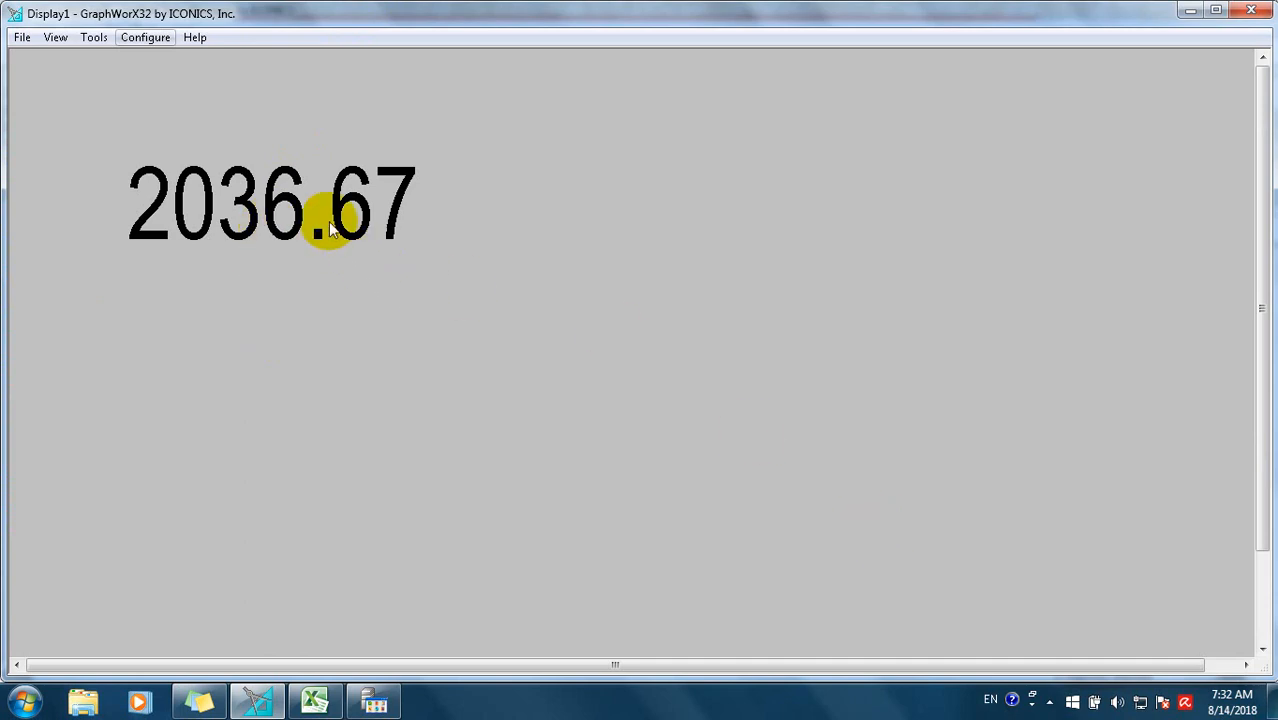